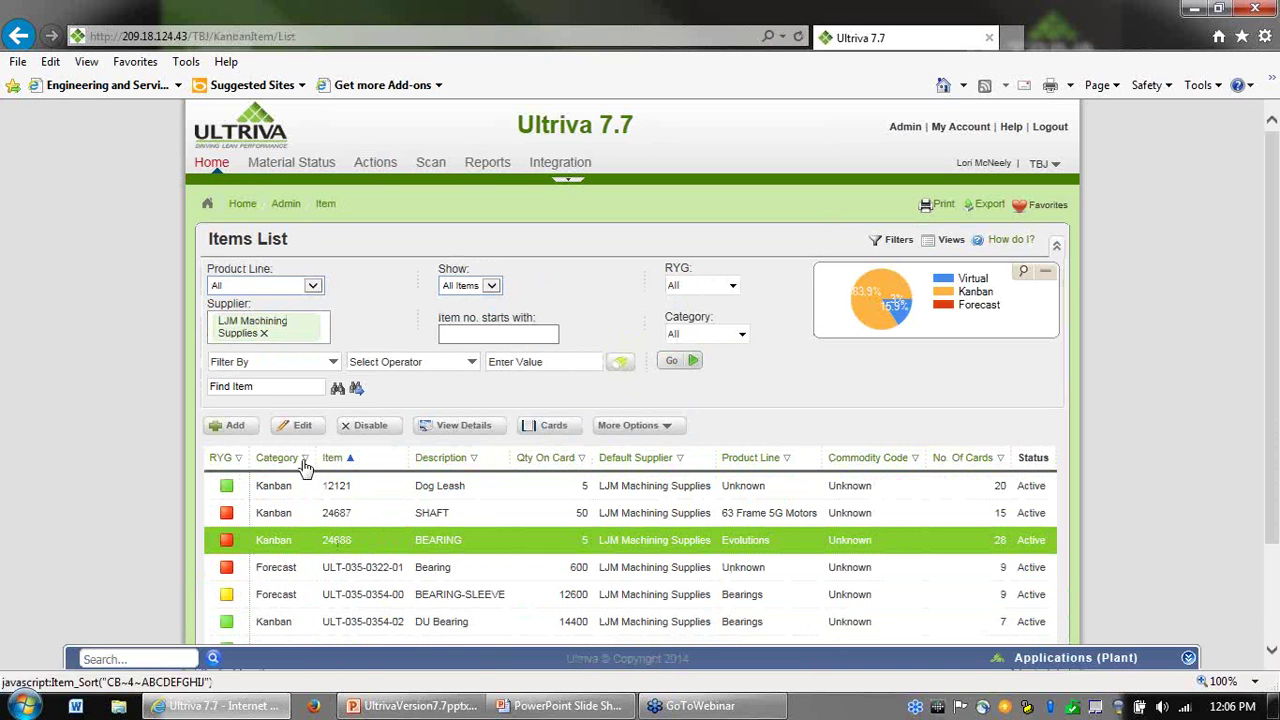
# Open item 24688 from the items list for editing and review its Serial Controlled setting
pyautogui.click(303, 429)
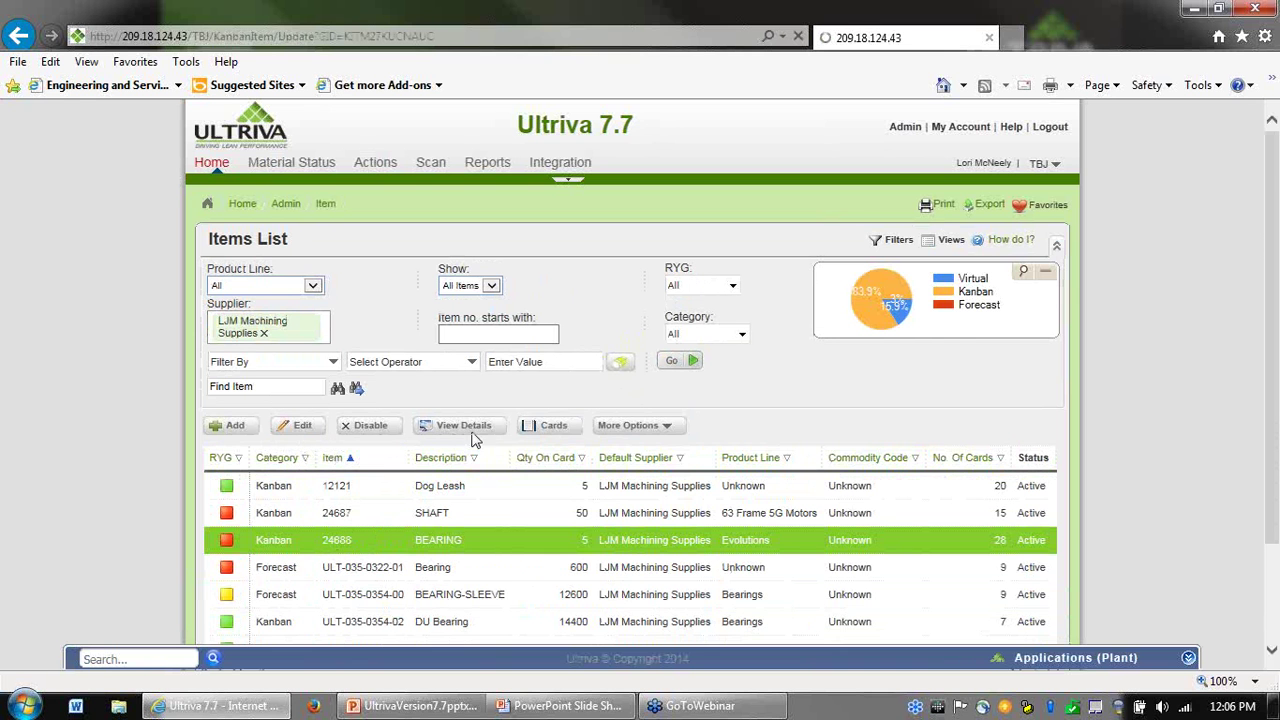
pyautogui.scroll(-1, 675, 470)
pyautogui.scroll(-1, 675, 470)
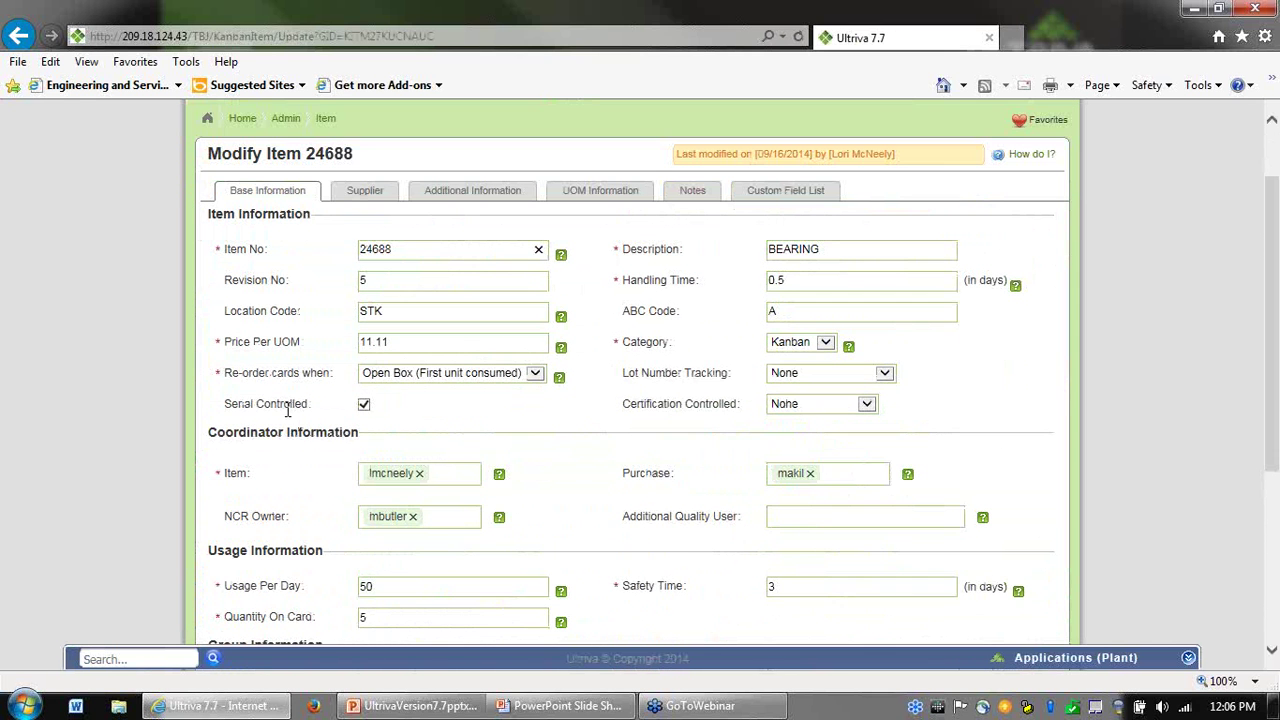
pyautogui.moveTo(225, 405); pyautogui.dragTo(321, 408)
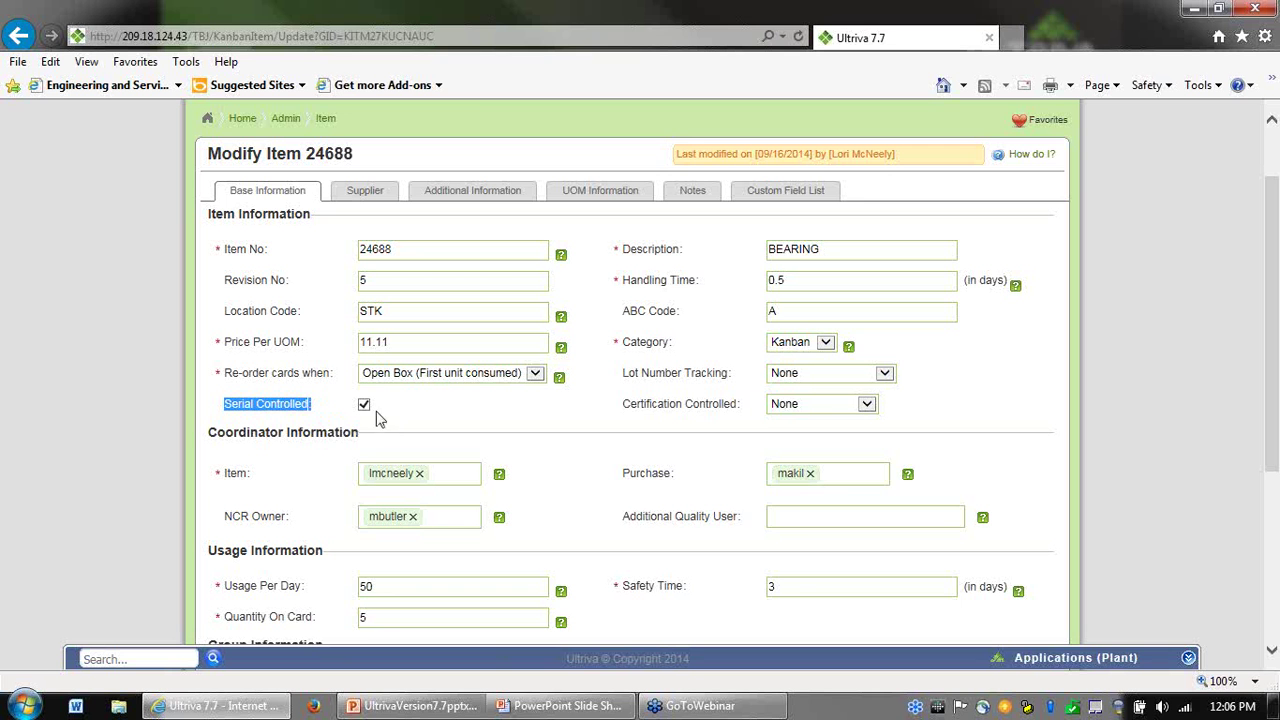
pyautogui.click(1150, 514)
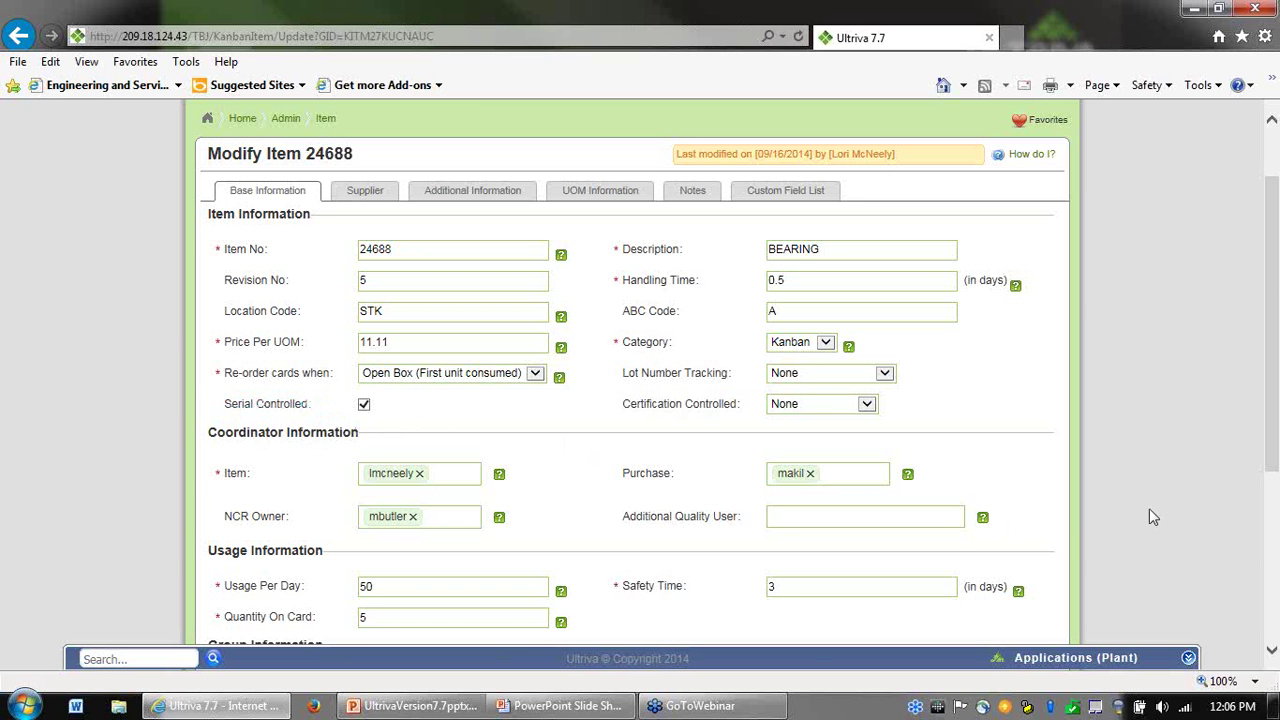
# Save item 24688 with Serial Controlled enabled
pyautogui.scroll(-3, 1149, 511)
pyautogui.scroll(-1, 1118, 572)
pyautogui.click(950, 619)
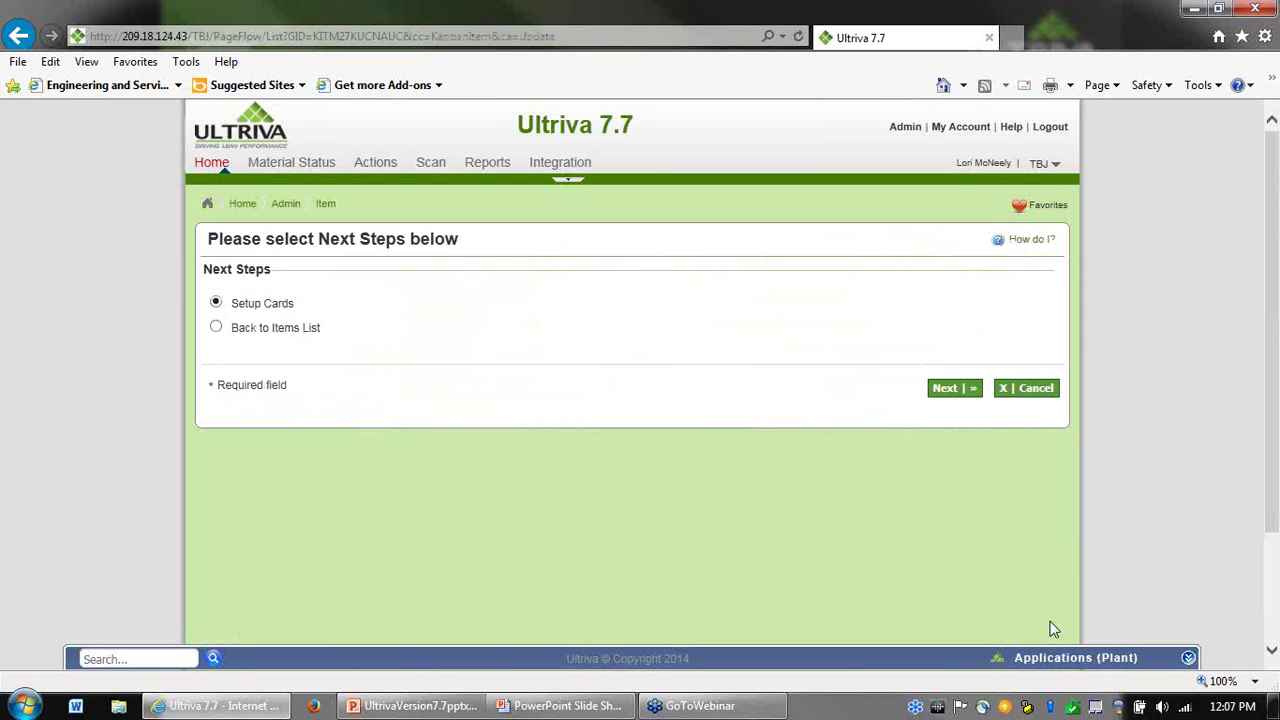
# Switch to the Supplier application and open the list of orders to be shipped in the next 7 days
pyautogui.click(1052, 660)
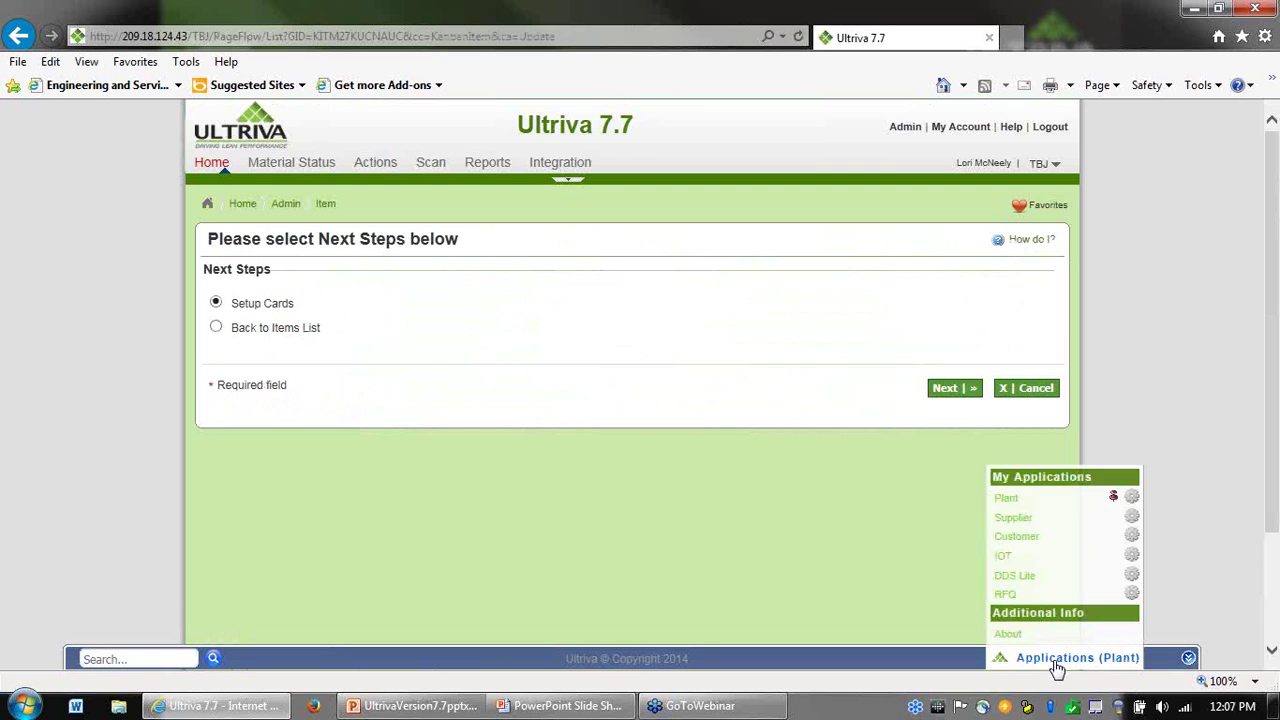
pyautogui.click(1025, 520)
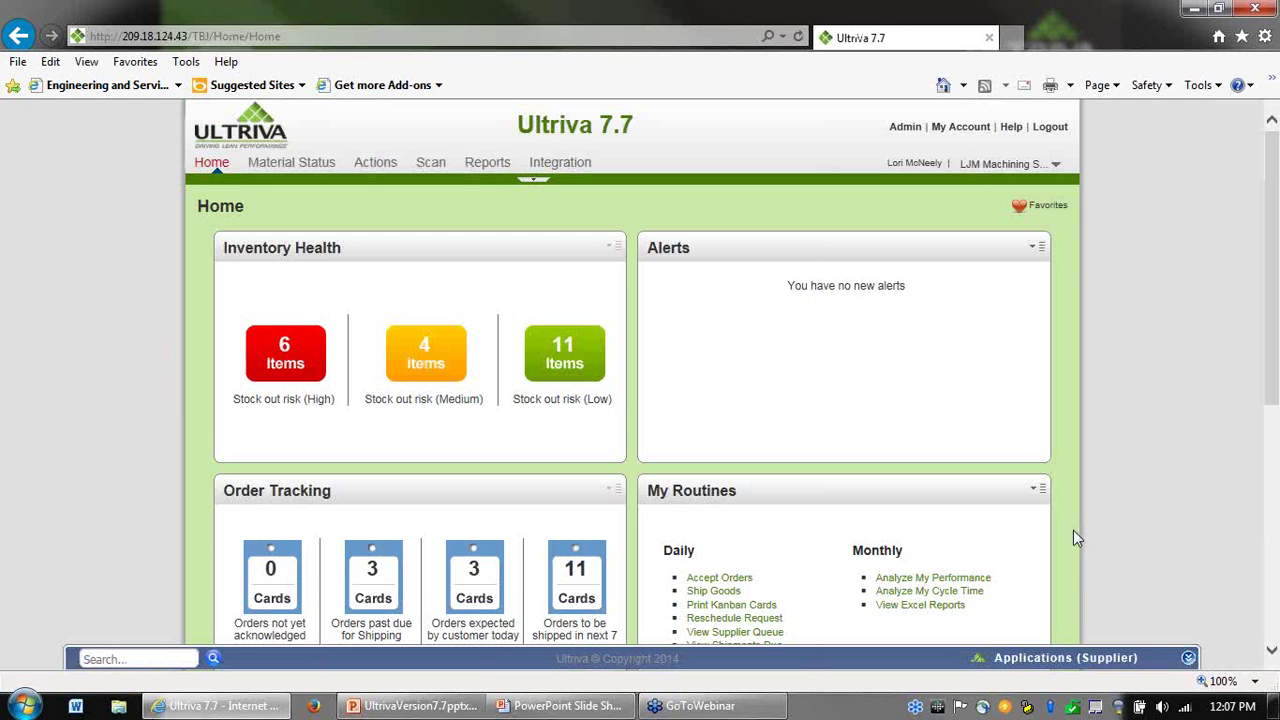
pyautogui.click(575, 568)
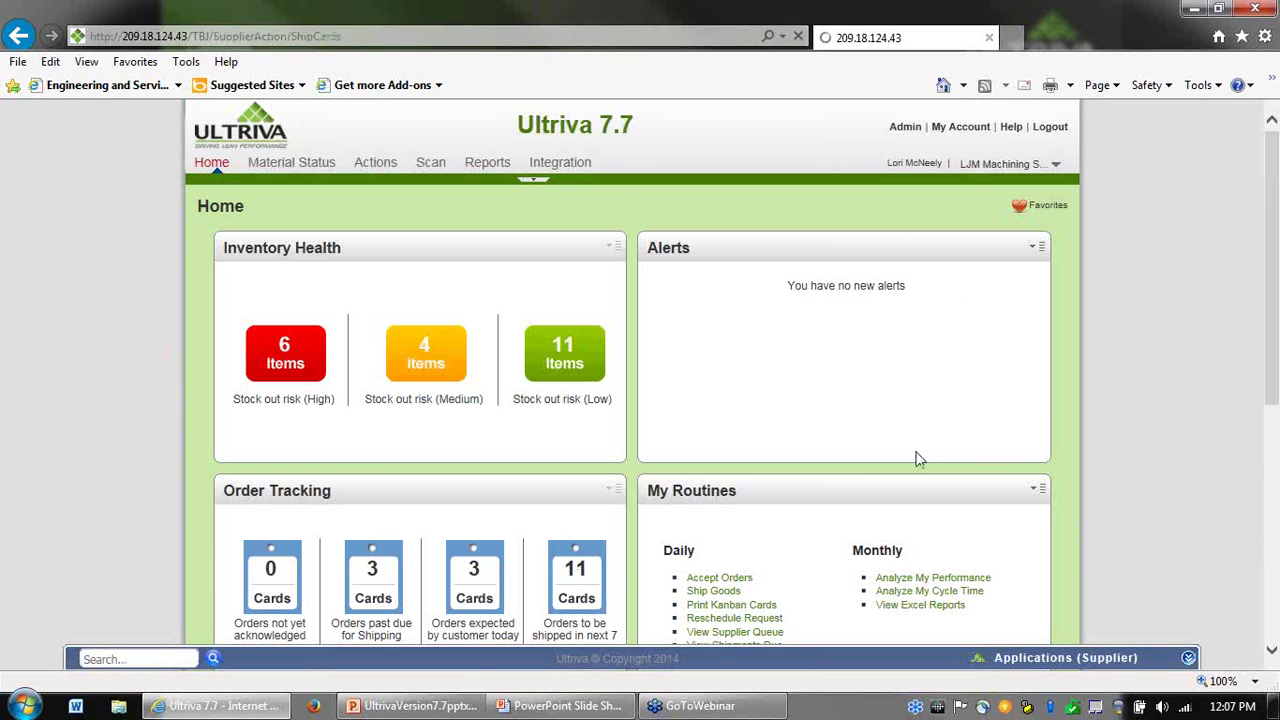
pyautogui.click(211, 162)
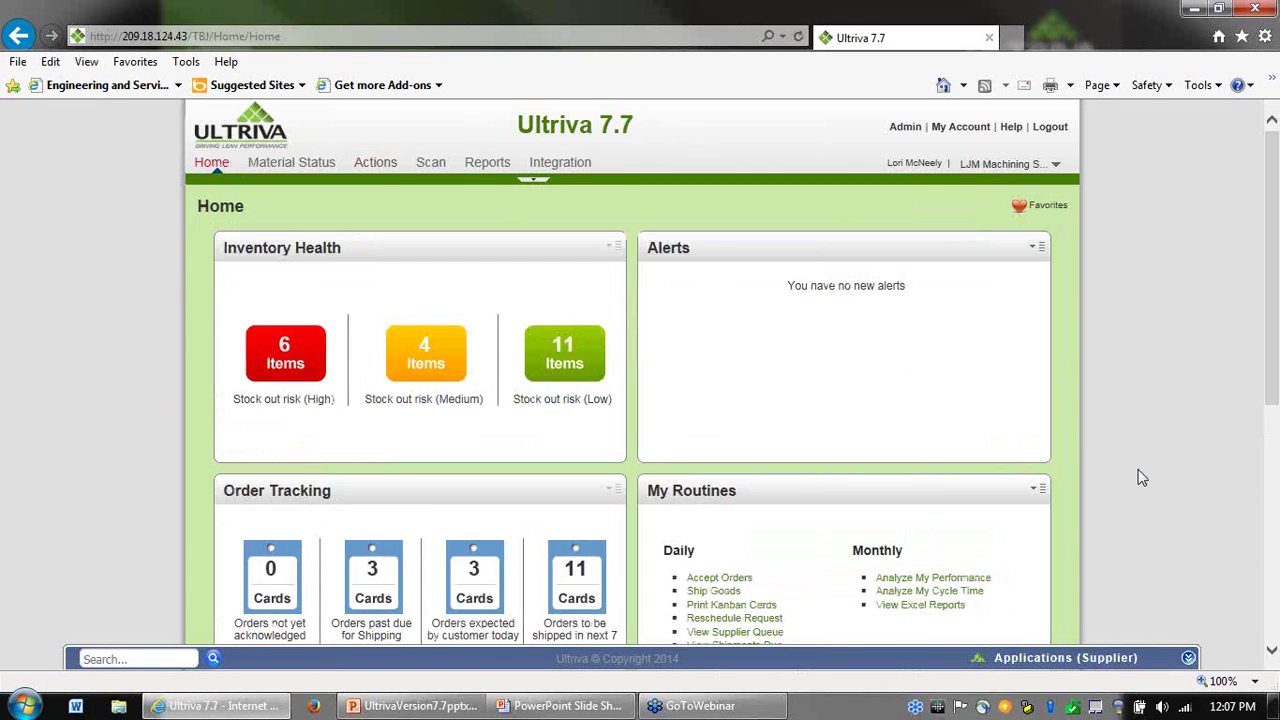
pyautogui.scroll(-1, 1137, 474)
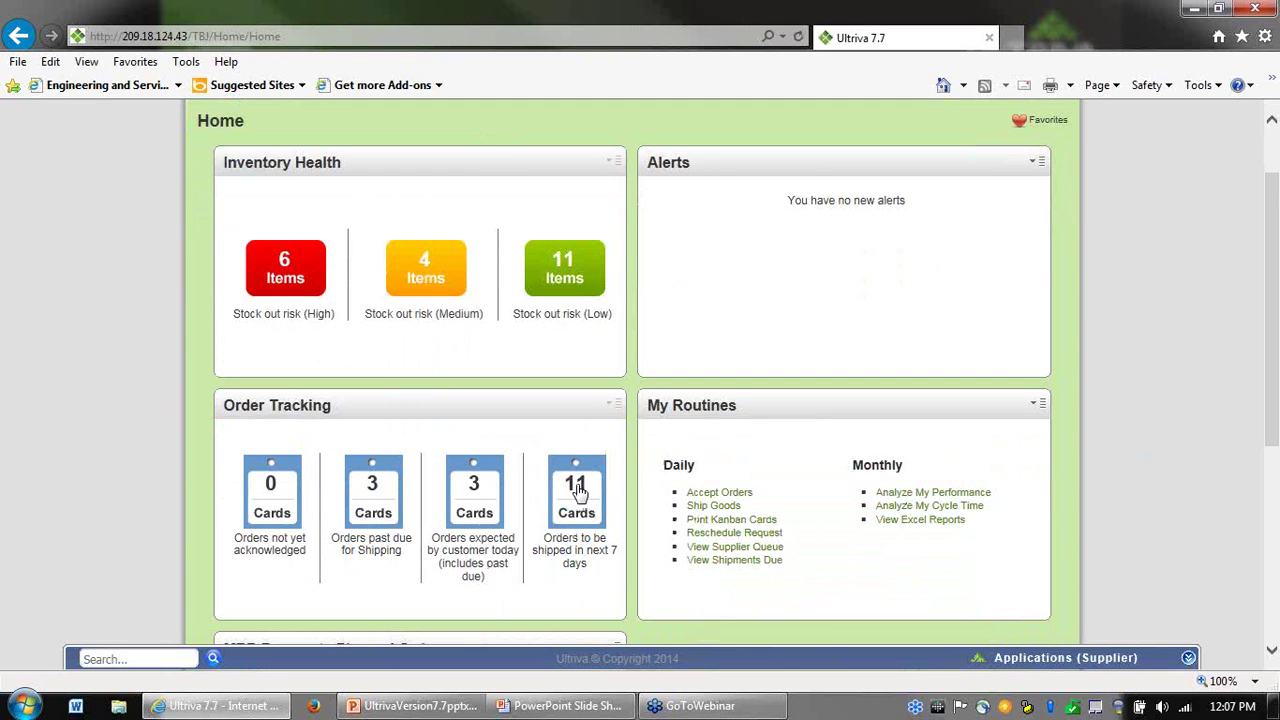
pyautogui.click(575, 490)
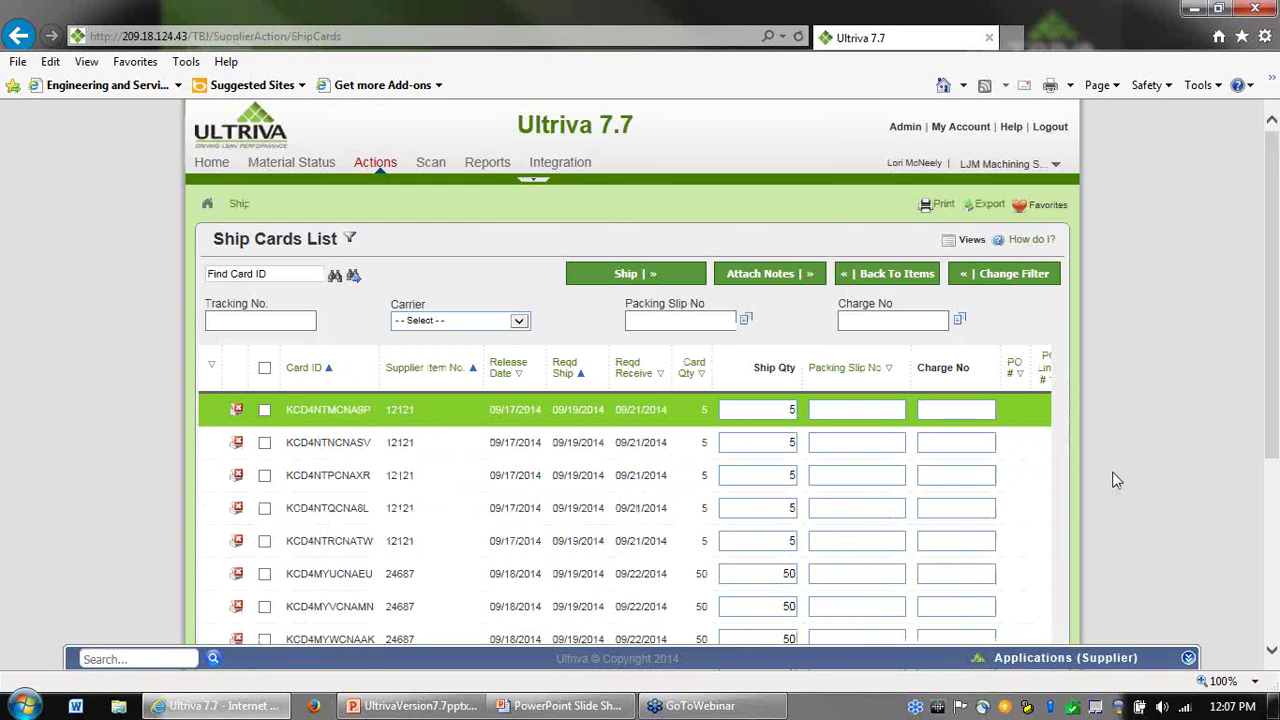
# Try to ship the first card of item 24688 without serial numbers, and return to the ship cards list
pyautogui.scroll(-3, 1116, 478)
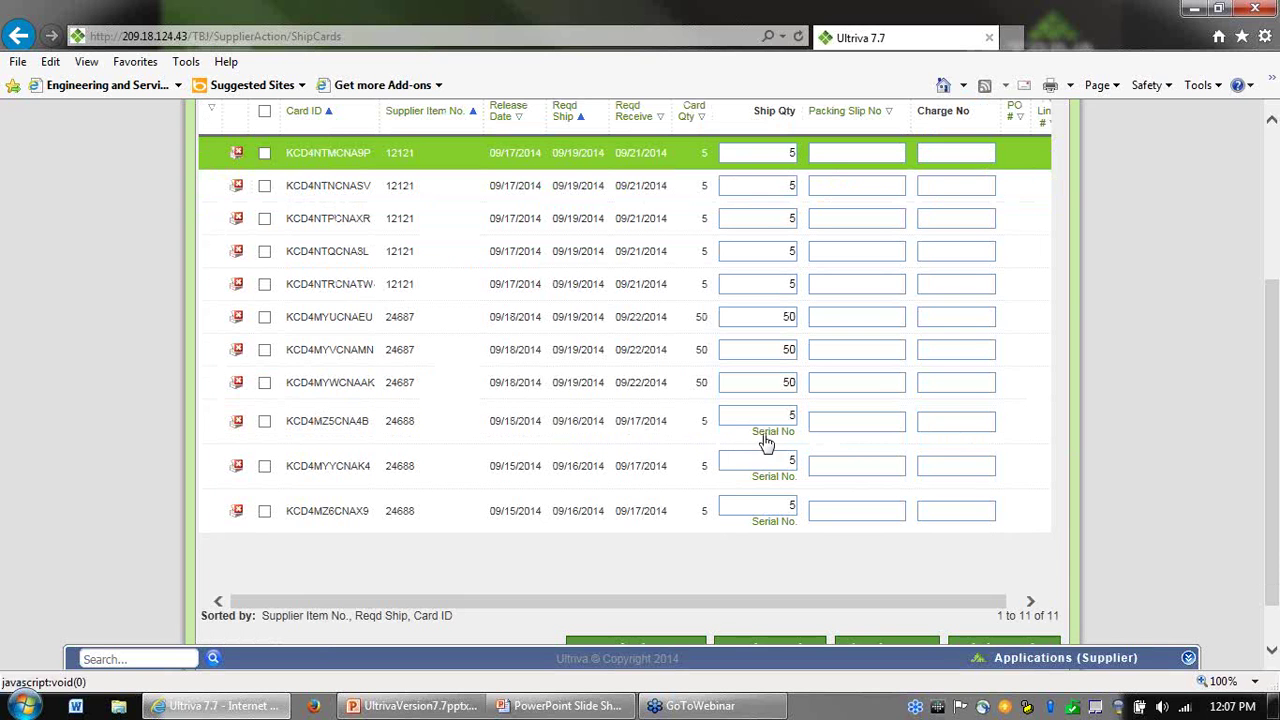
pyautogui.click(265, 422)
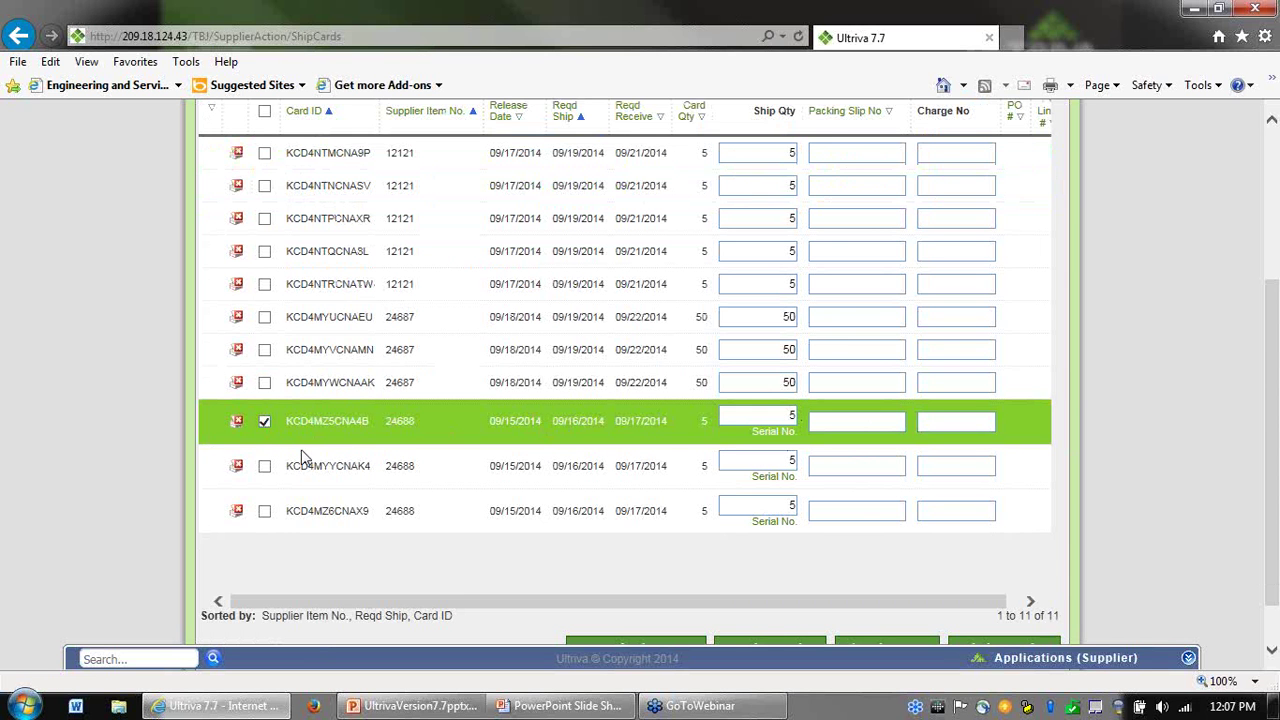
pyautogui.scroll(3, 660, 372)
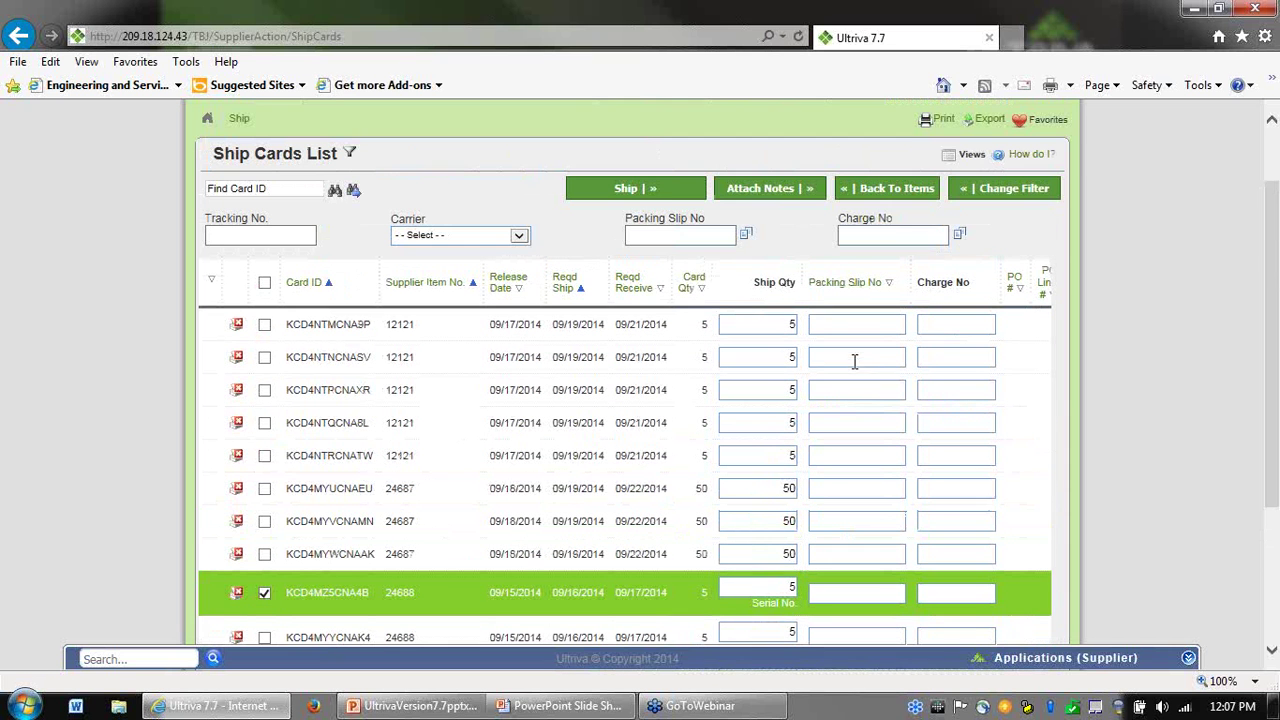
pyautogui.click(665, 205)
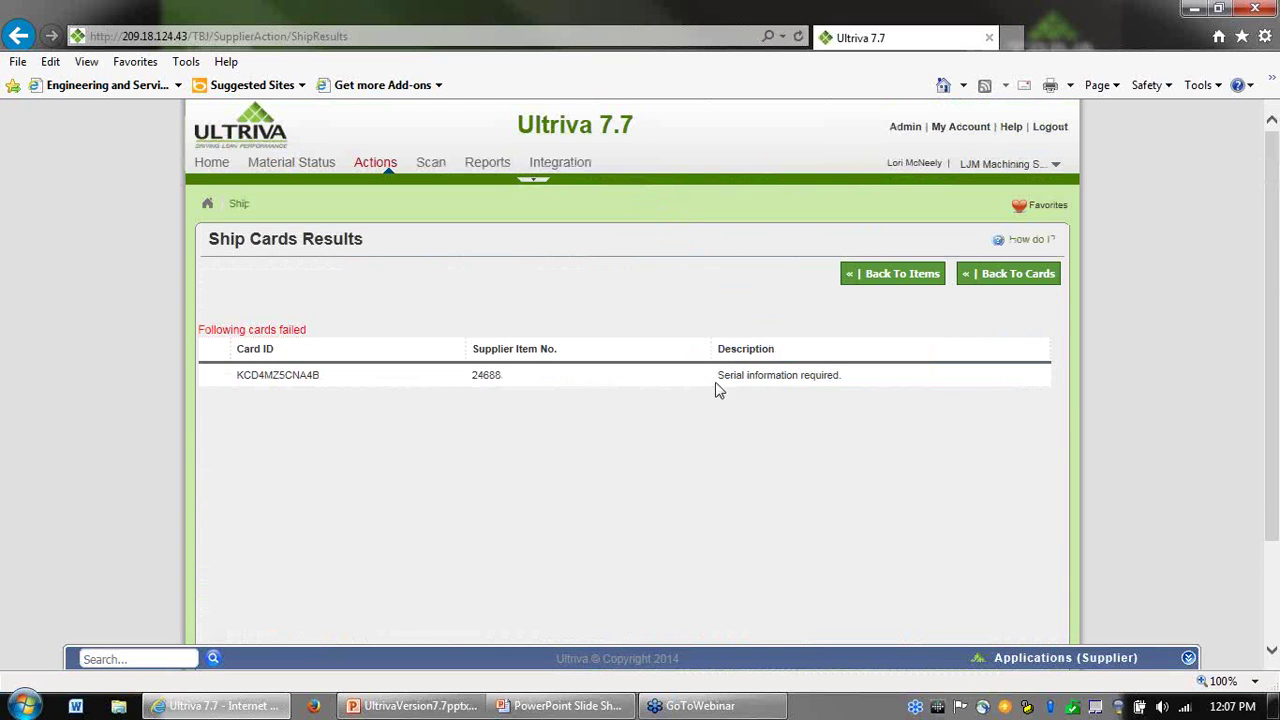
pyautogui.moveTo(717, 377); pyautogui.dragTo(823, 378)
pyautogui.click(309, 336)
pyautogui.click(998, 280)
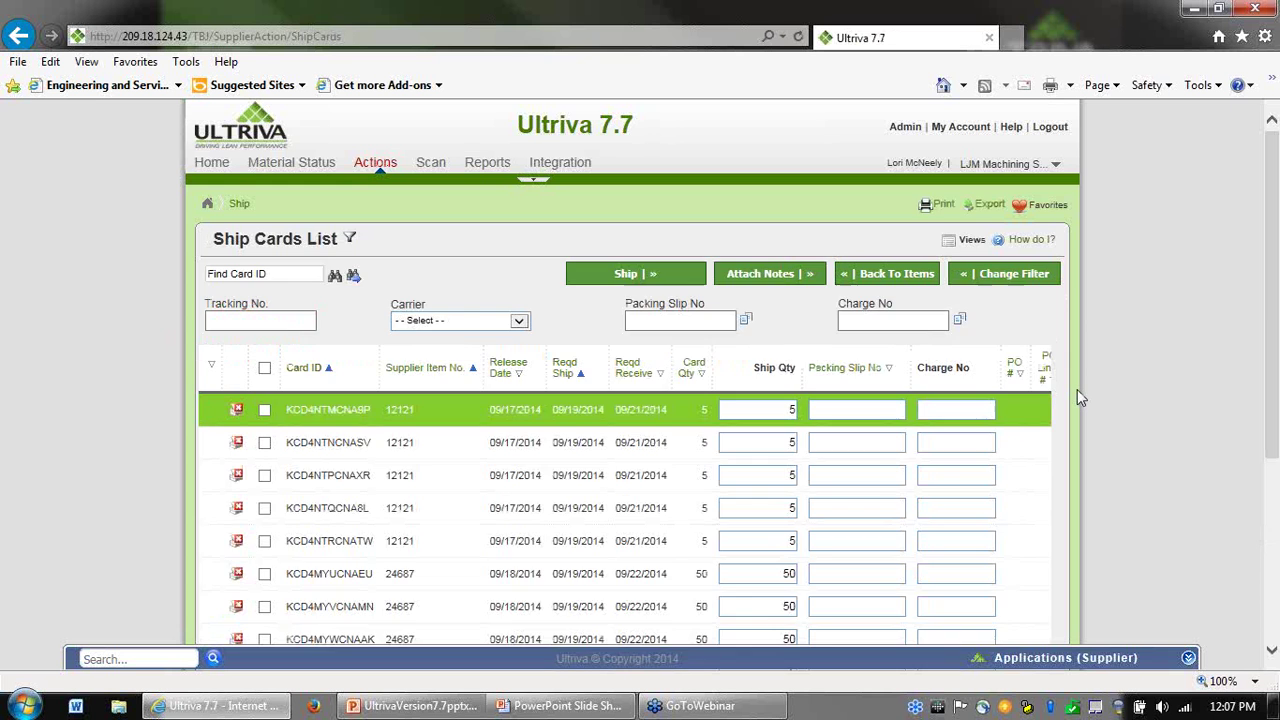
# Select the first card of item 24688 and add serial numbers 123, 124, 125, 126 and 129 to it
pyautogui.scroll(-5, 1077, 382)
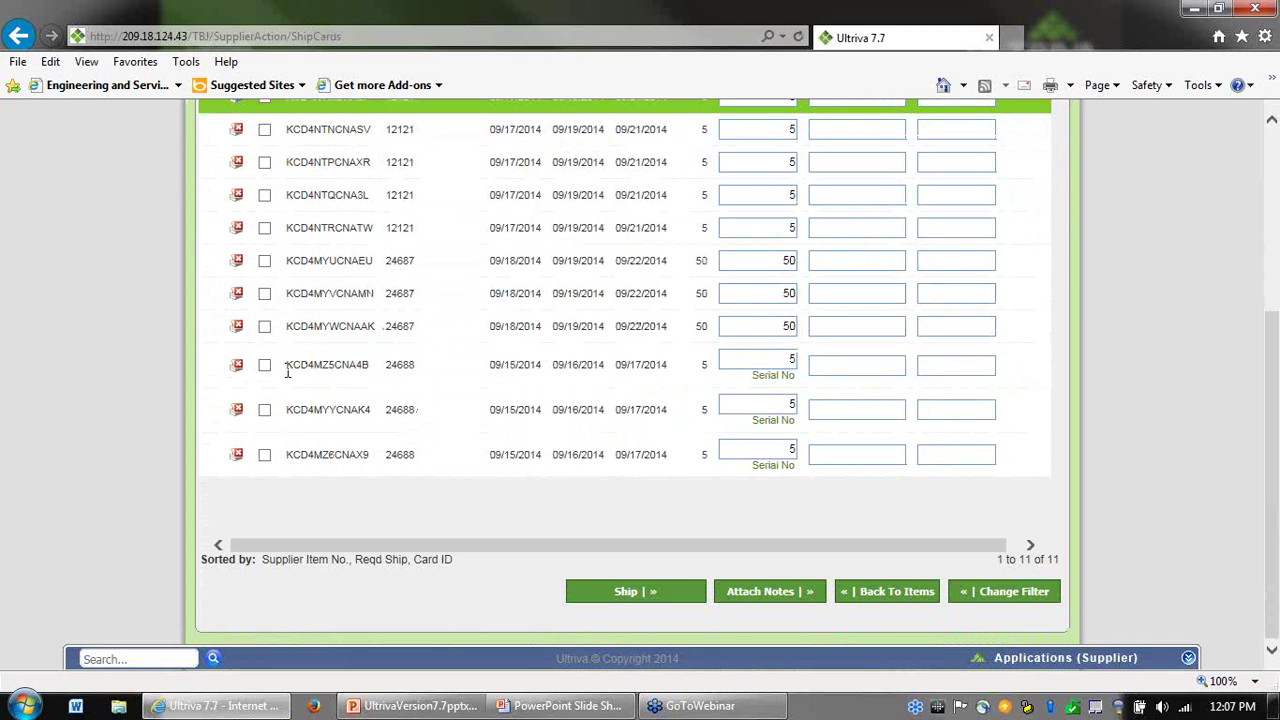
pyautogui.click(264, 365)
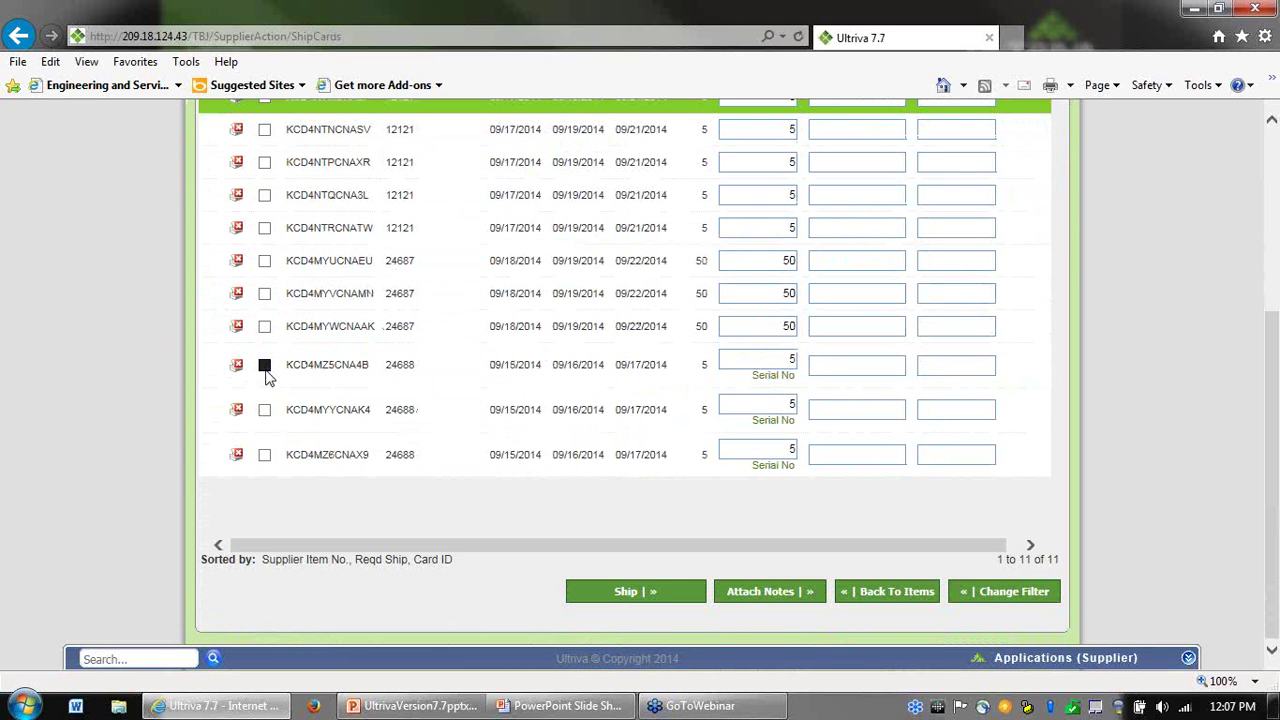
pyautogui.click(766, 381)
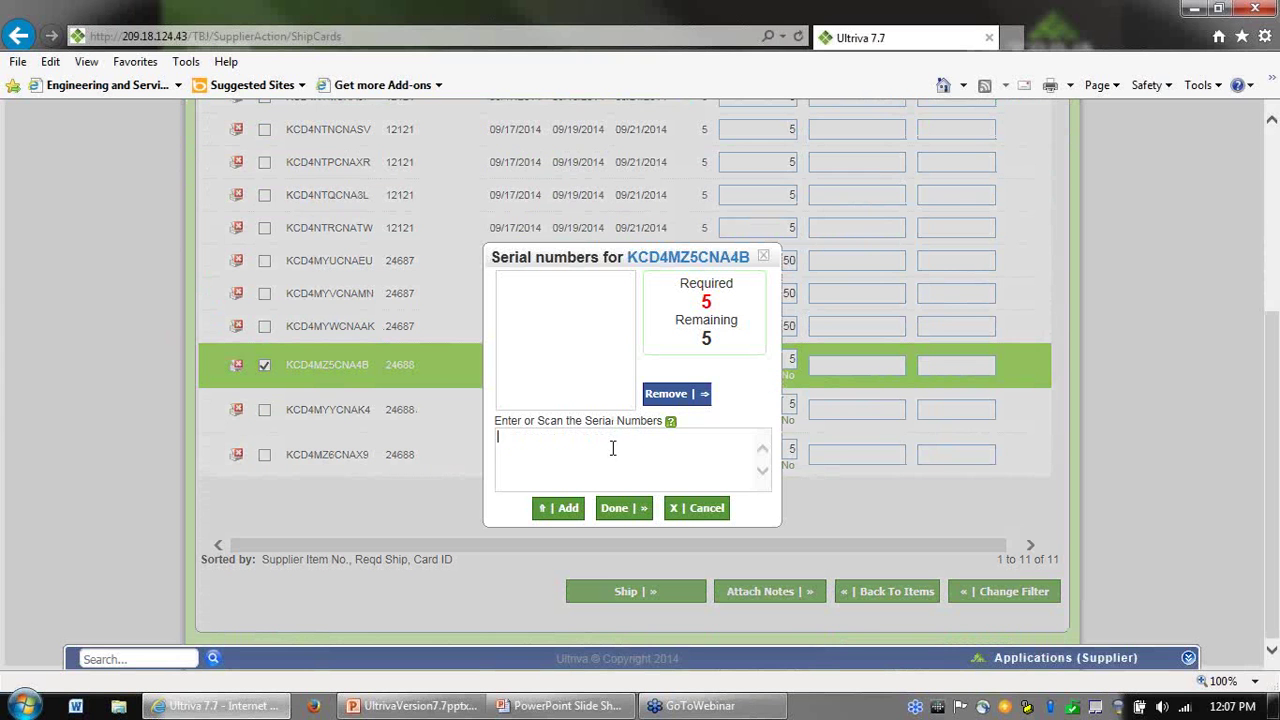
pyautogui.moveTo(672, 423)
pyautogui.press('Return')
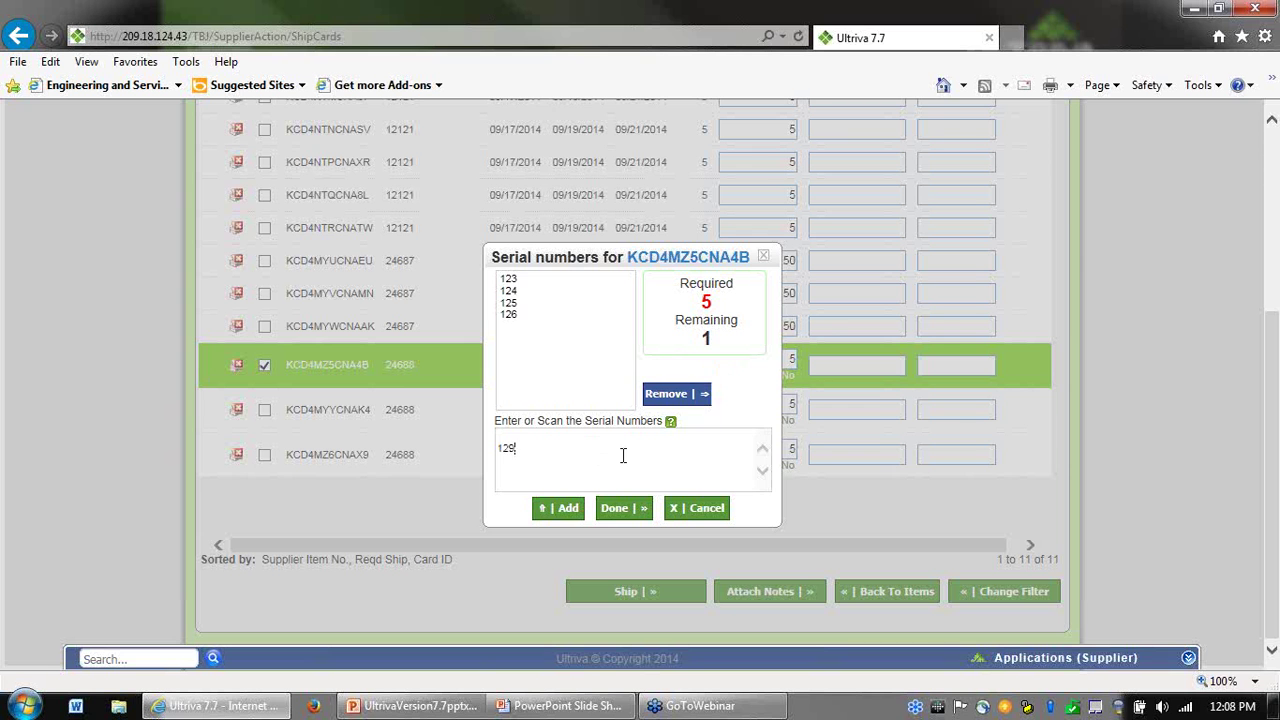
pyautogui.click(578, 511)
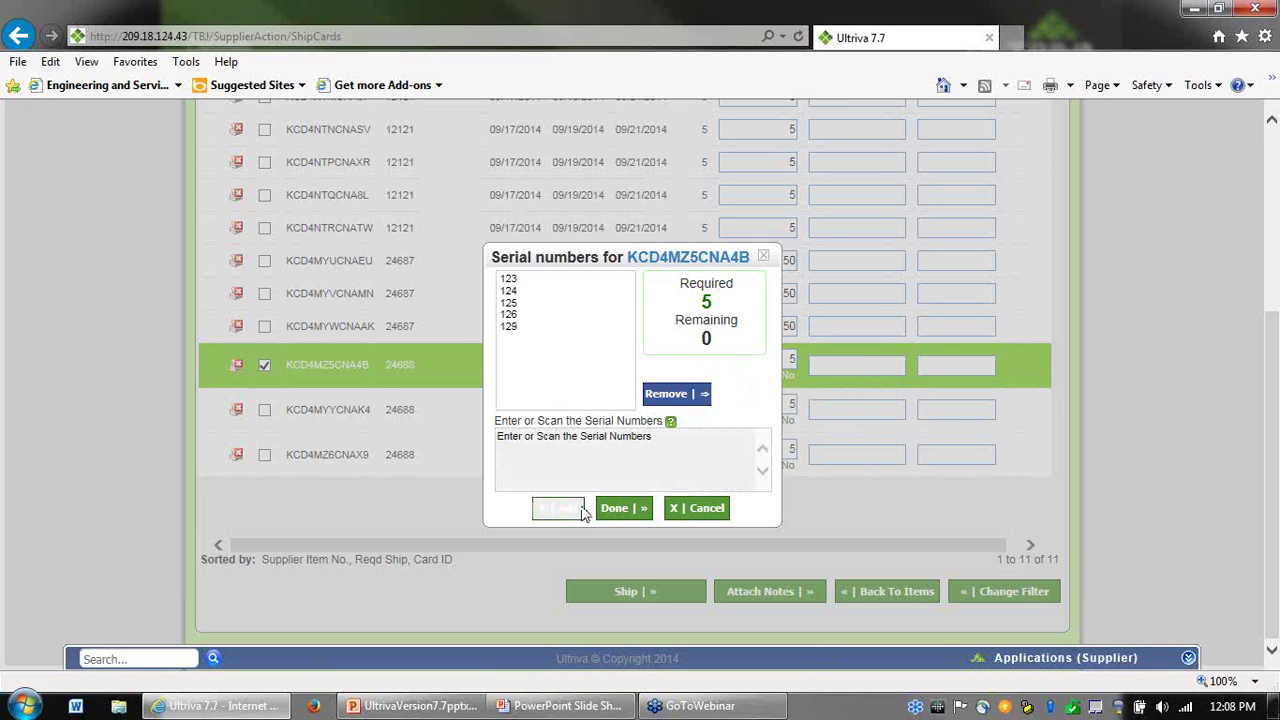
# Replace serial number 129 with 127 and finish the card's serial number entry
pyautogui.click(509, 327)
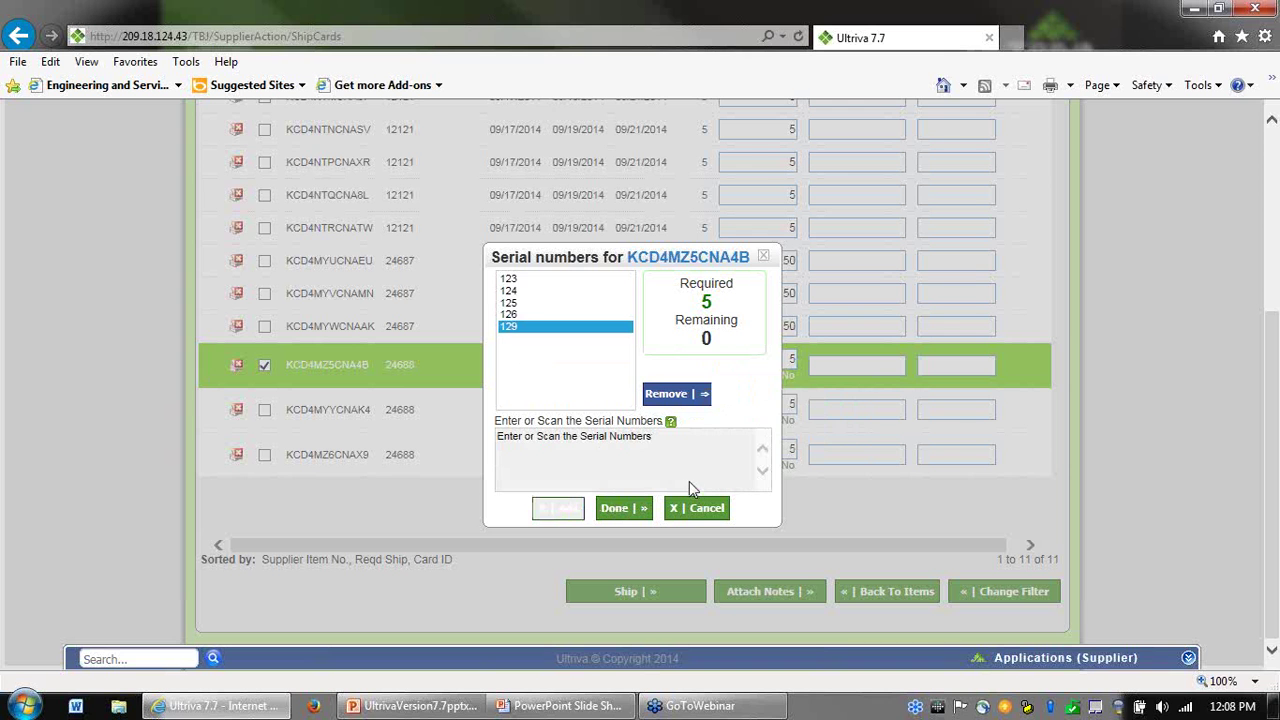
pyautogui.click(663, 396)
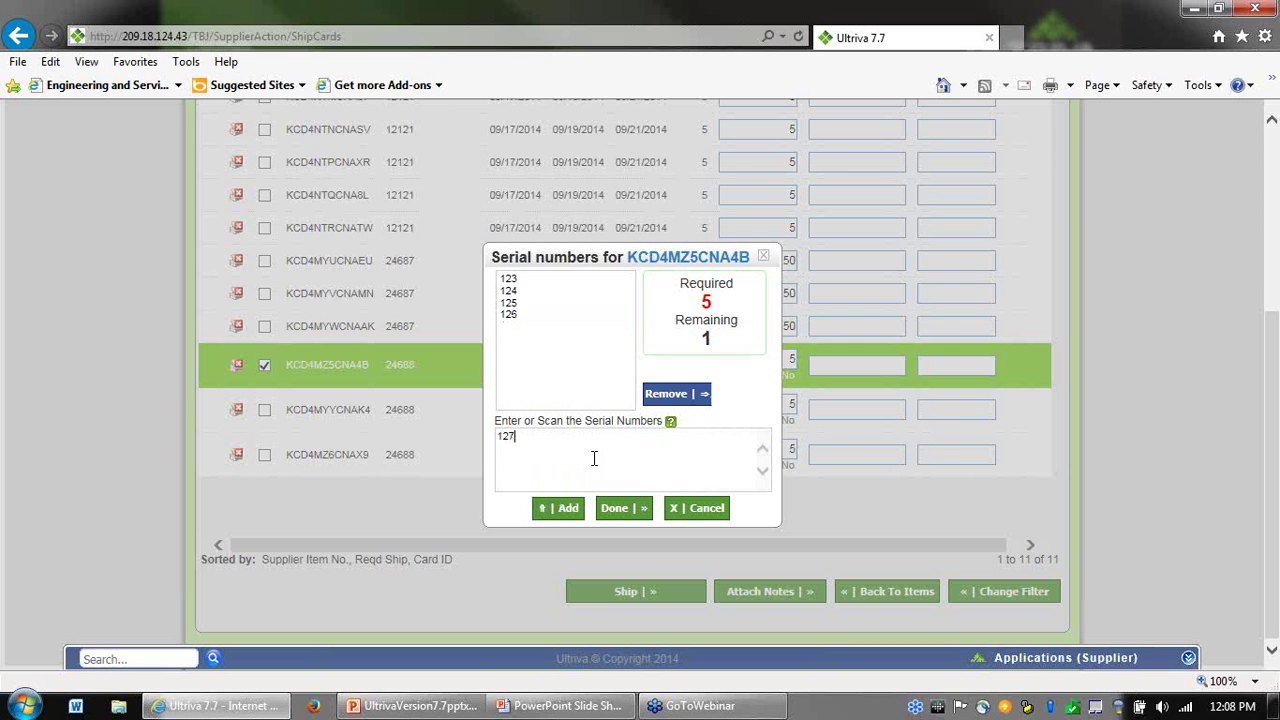
pyautogui.click(558, 508)
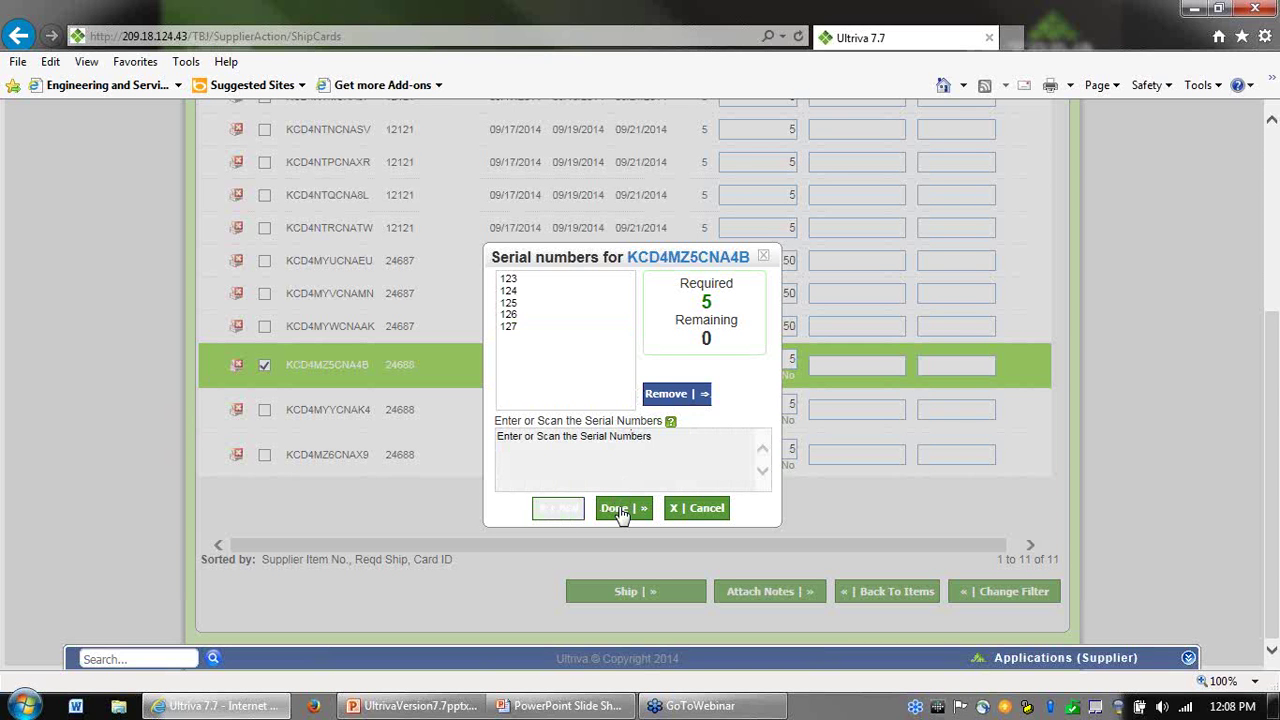
pyautogui.moveTo(722, 348); pyautogui.dragTo(690, 350)
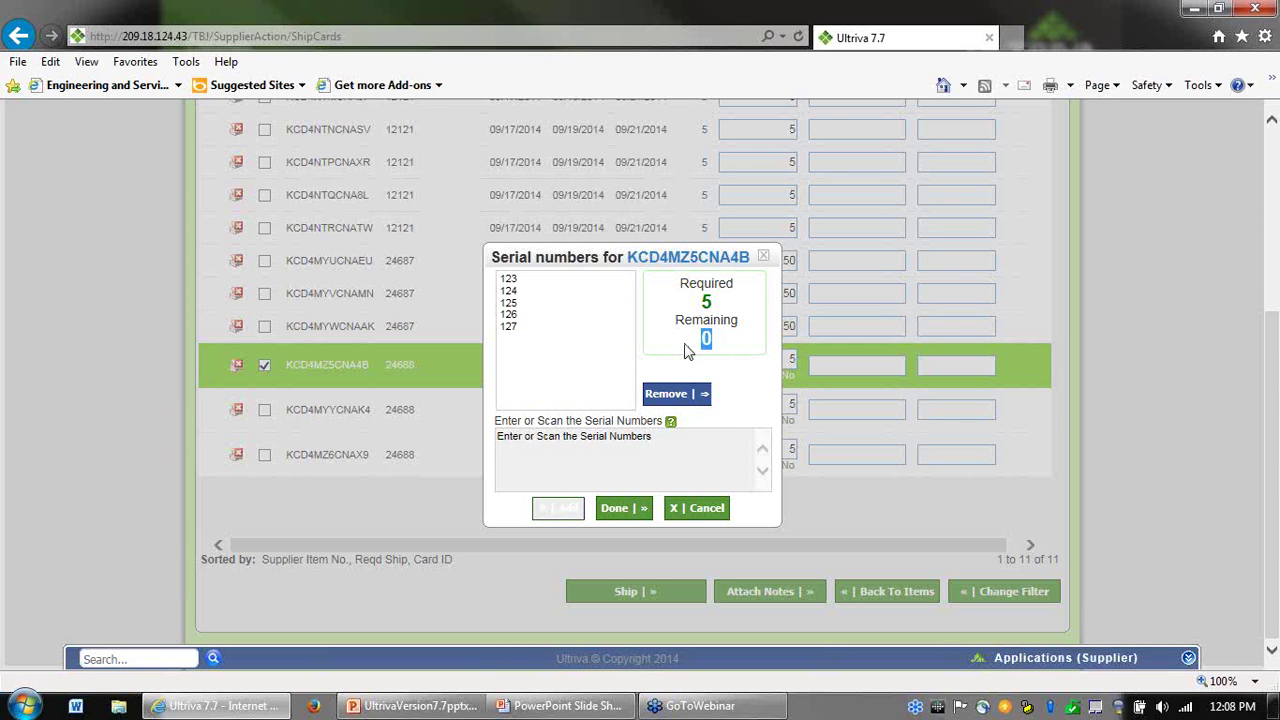
pyautogui.click(617, 510)
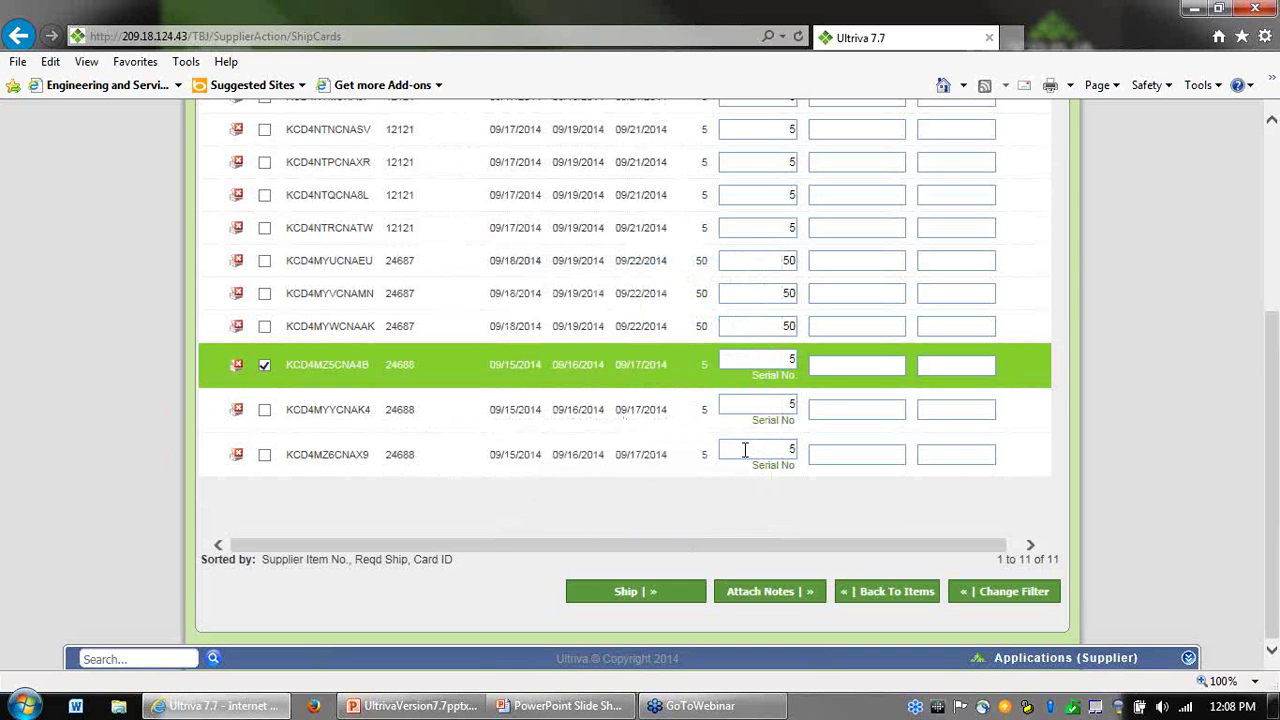
# Ship the selected card of item 24688 and review the shipping result
pyautogui.scroll(3, 728, 360)
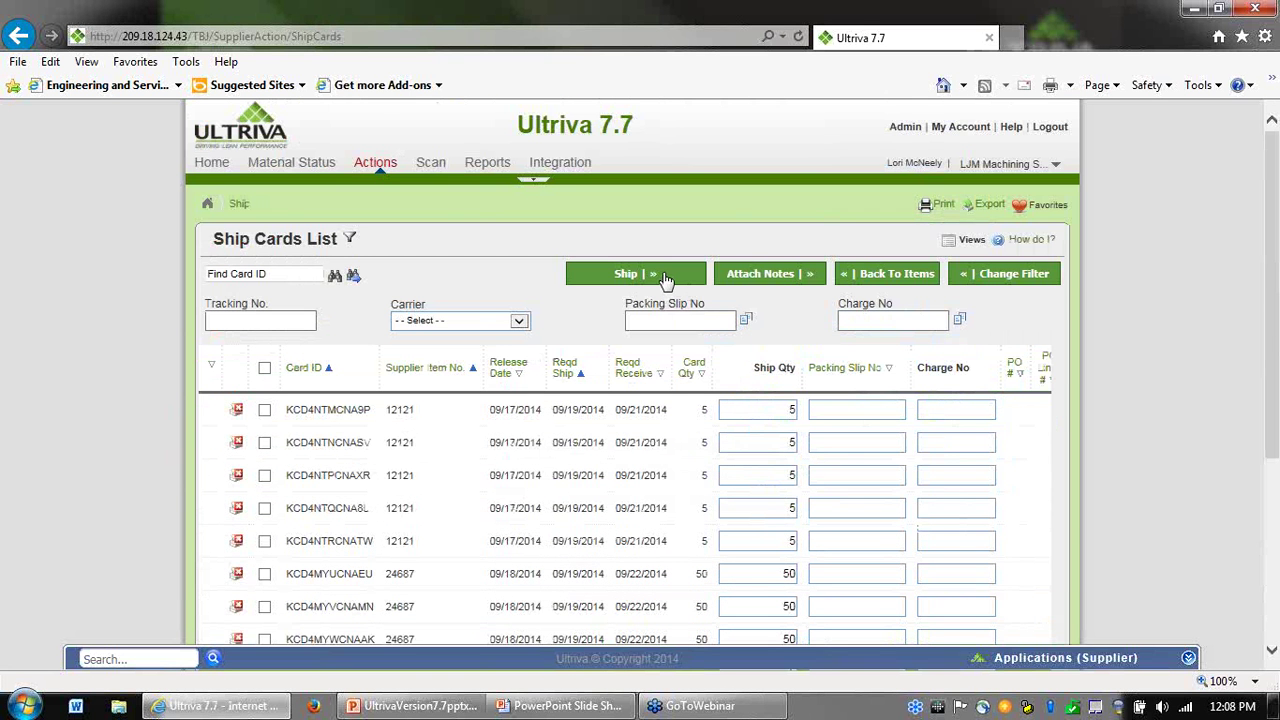
pyautogui.click(666, 278)
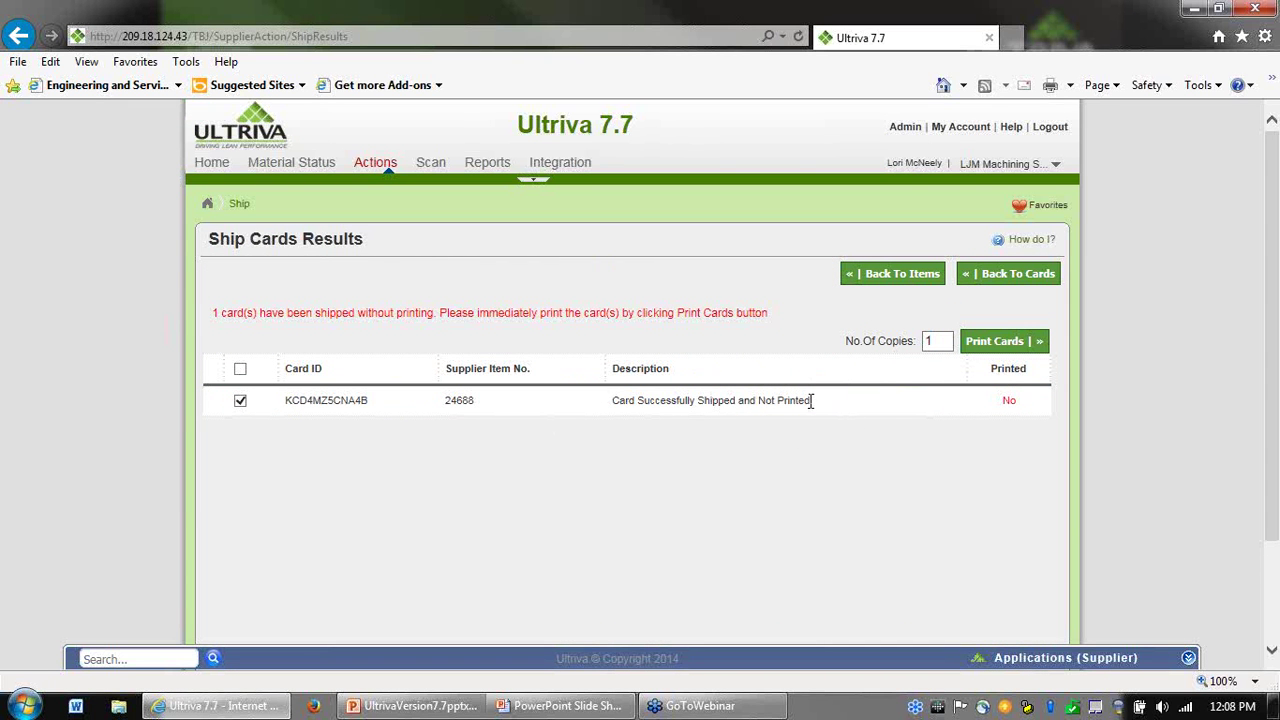
pyautogui.moveTo(814, 402); pyautogui.dragTo(738, 402)
pyautogui.click(806, 386)
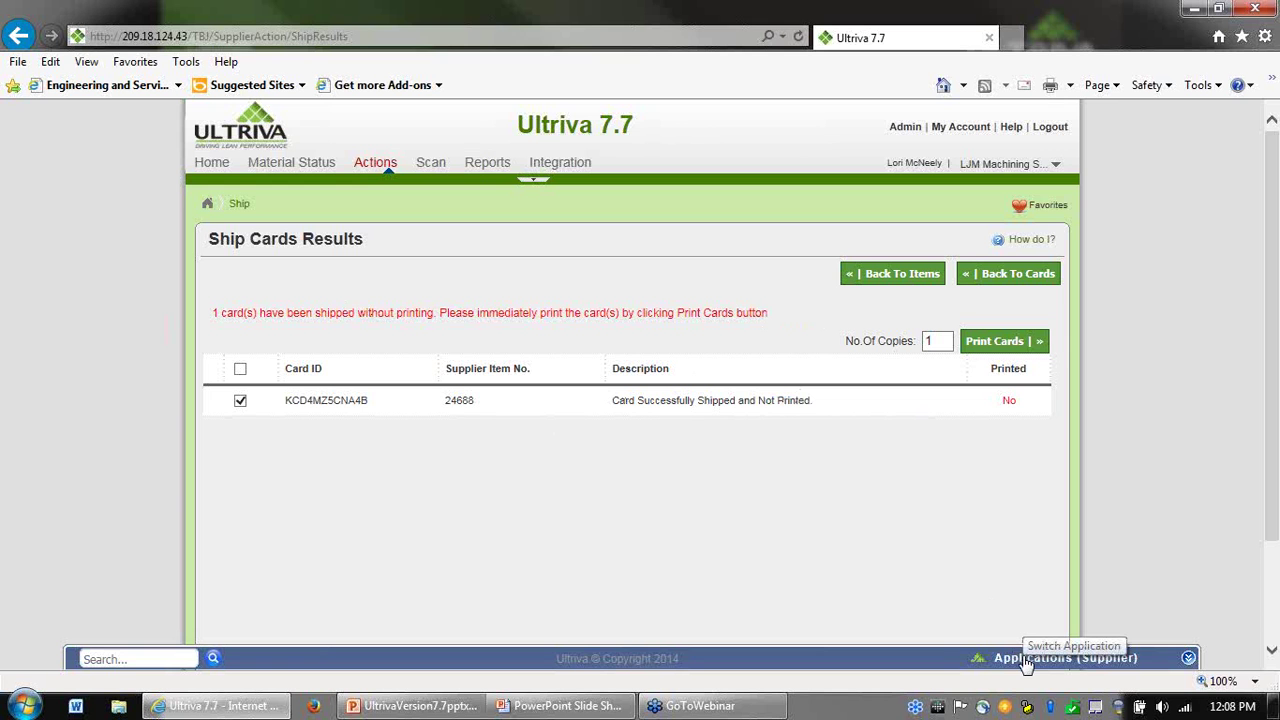
# Move the browser window off the presentation and advance the slide show to the Supplier Material Status slide
pyautogui.doubleClick(563, 16)
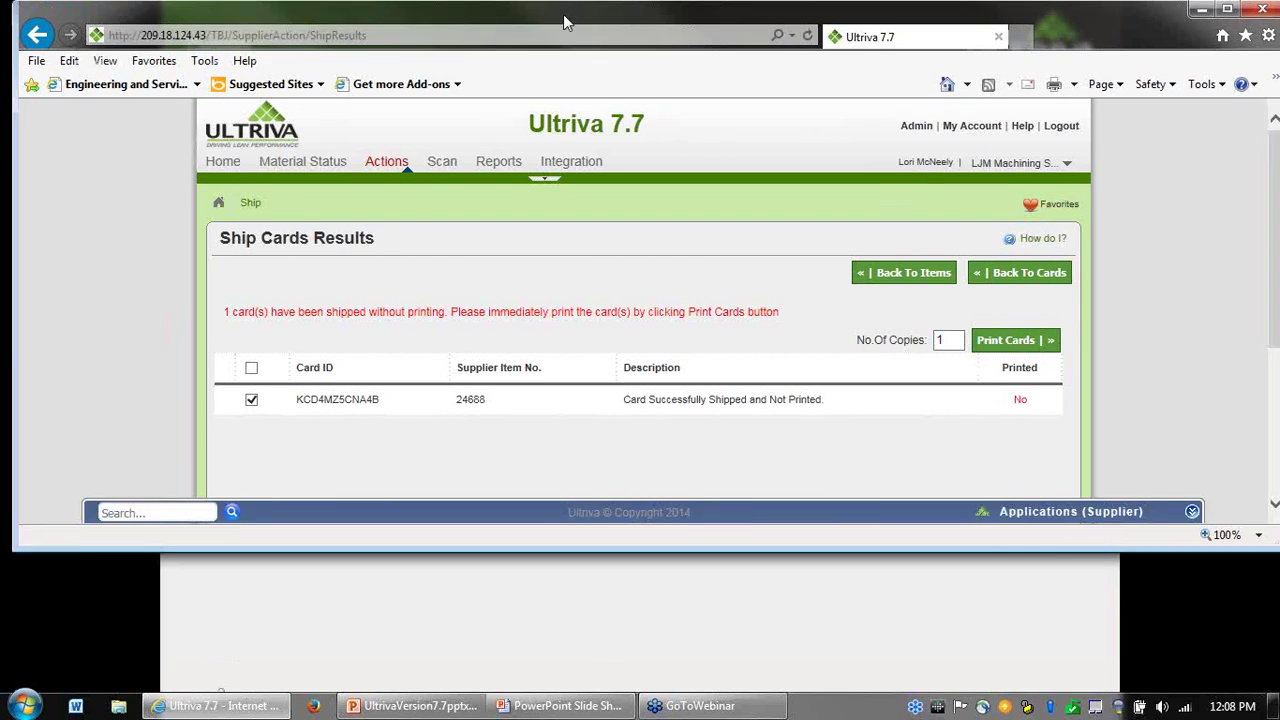
pyautogui.moveTo(563, 14); pyautogui.dragTo(1279, 100)
pyautogui.click(611, 274)
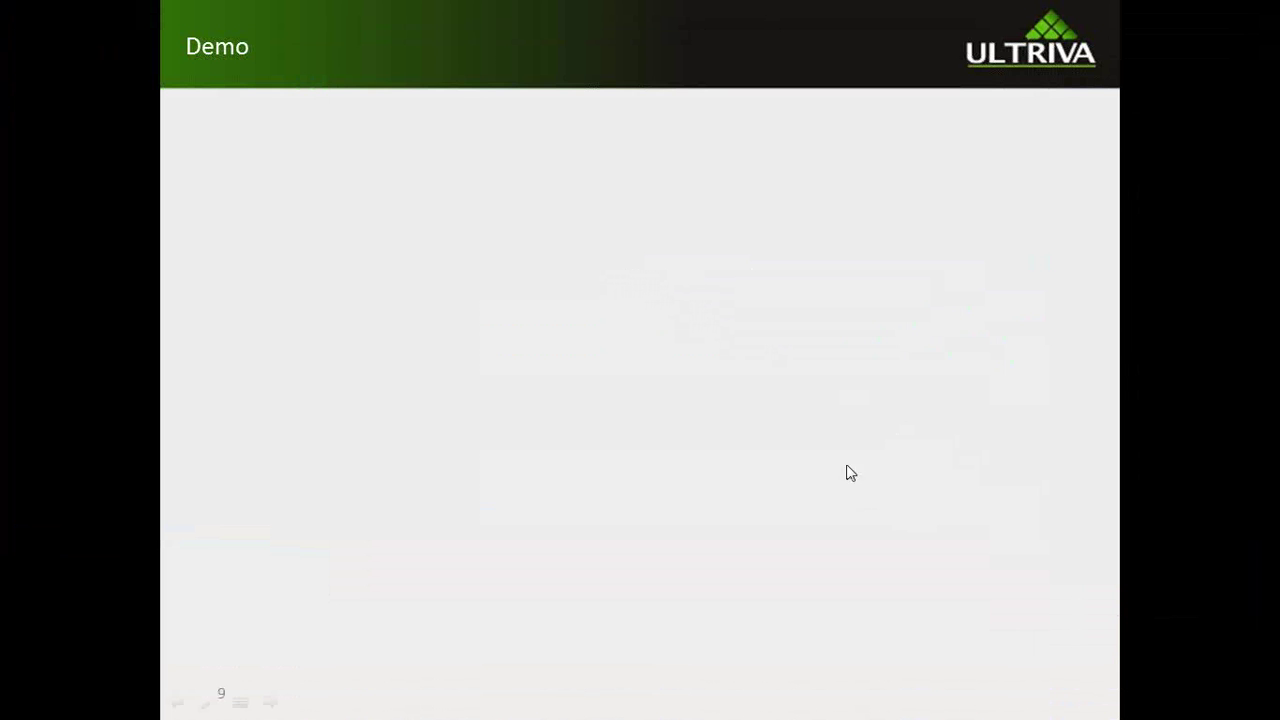
pyautogui.click(757, 429)
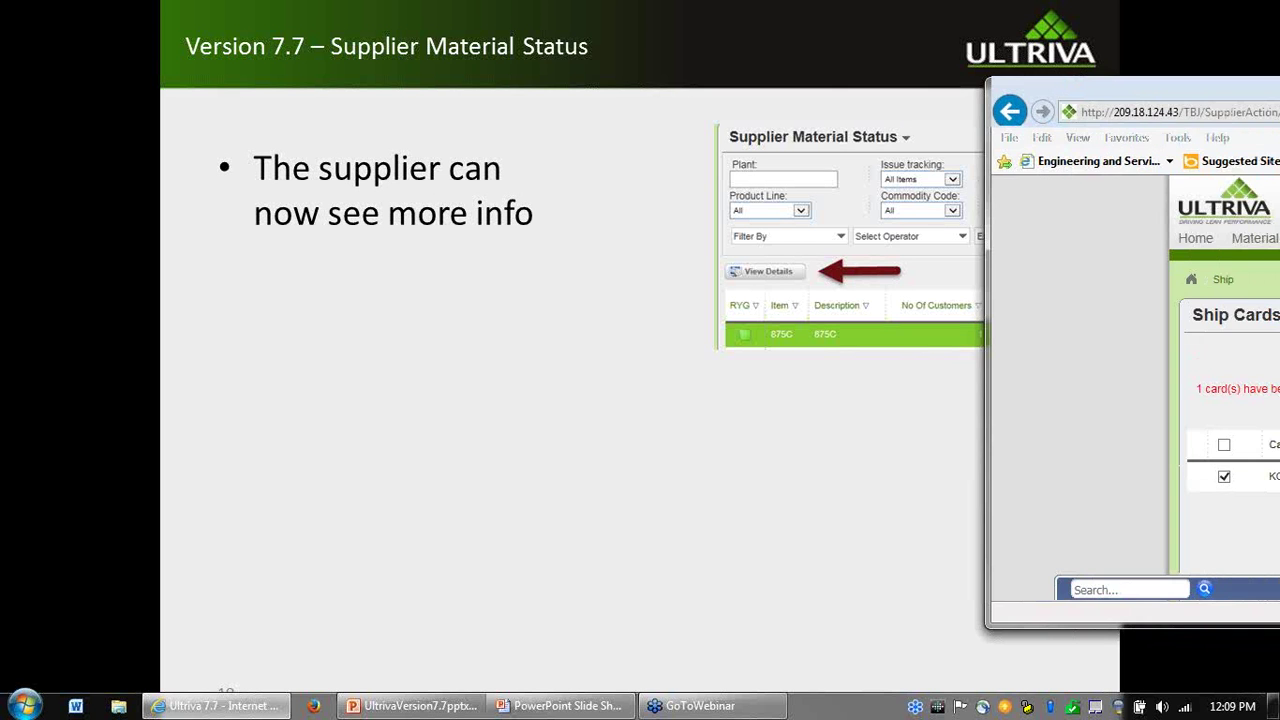
pyautogui.moveTo(1279, 92); pyautogui.dragTo(800, 2)
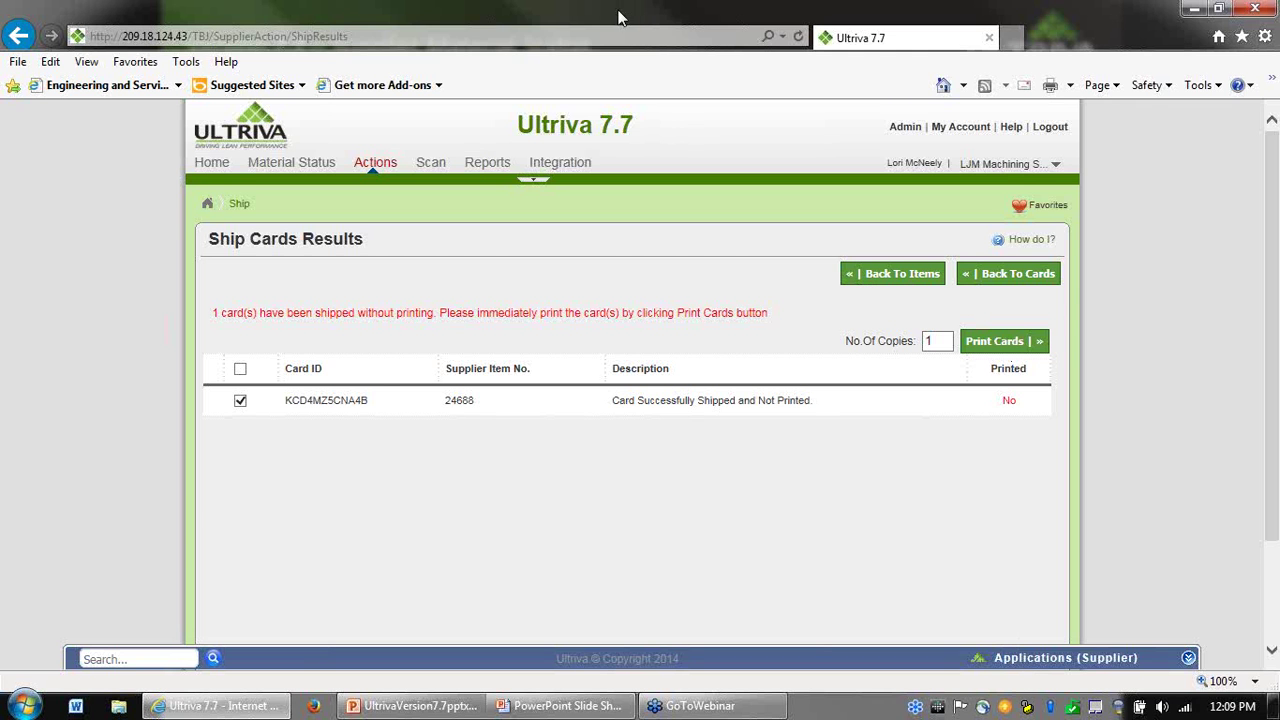
pyautogui.moveTo(645, 22); pyautogui.dragTo(1279, 5)
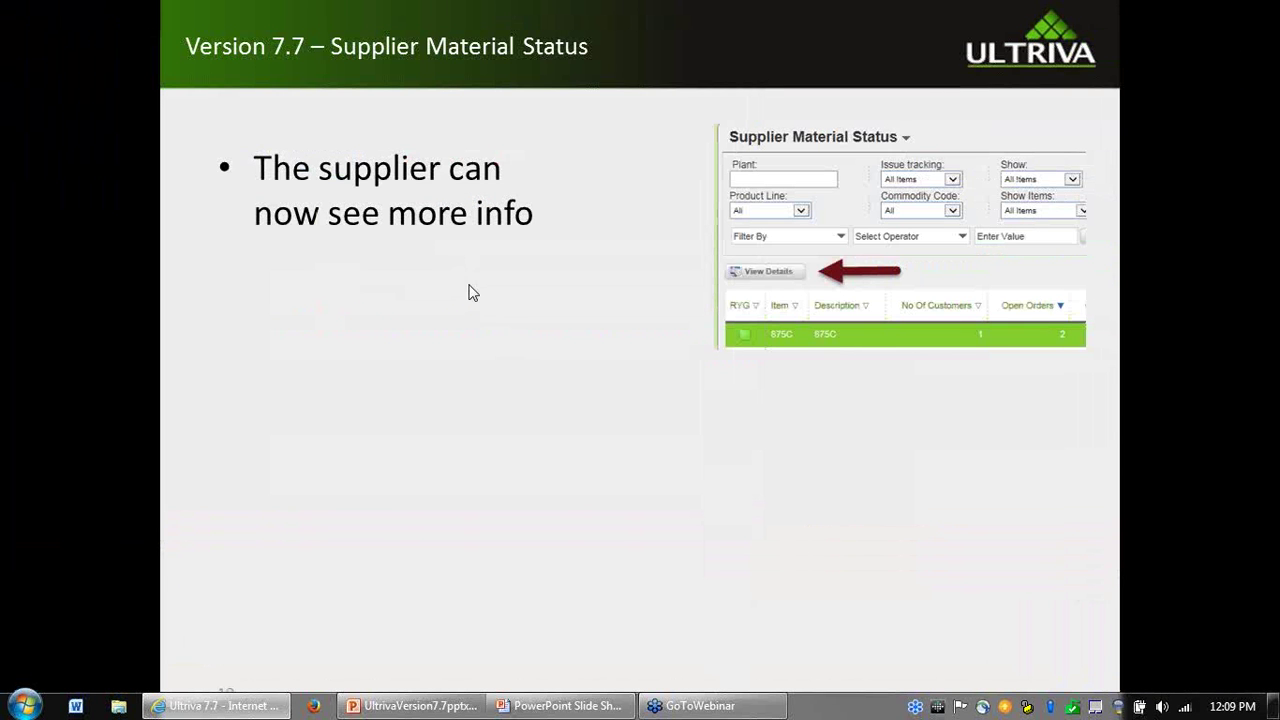
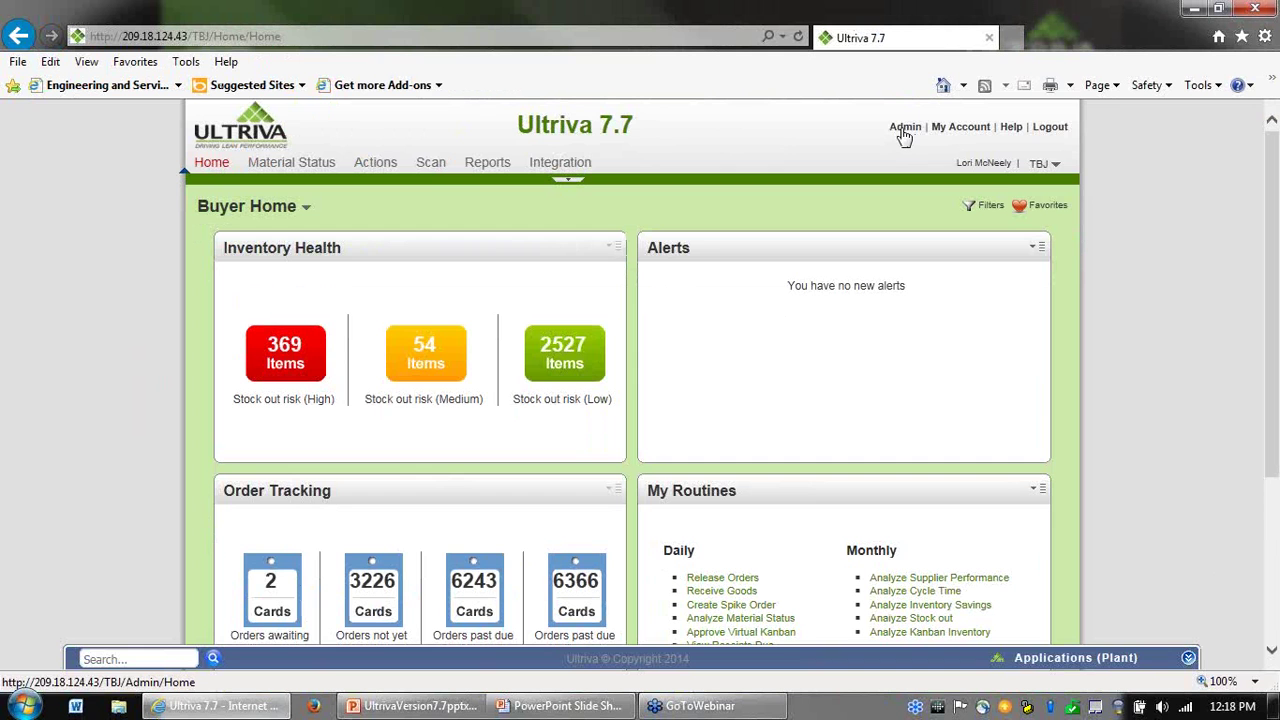
# Open plant item 24688 for modification from the Admin items list and view its Certification Controlled options
pyautogui.click(901, 130)
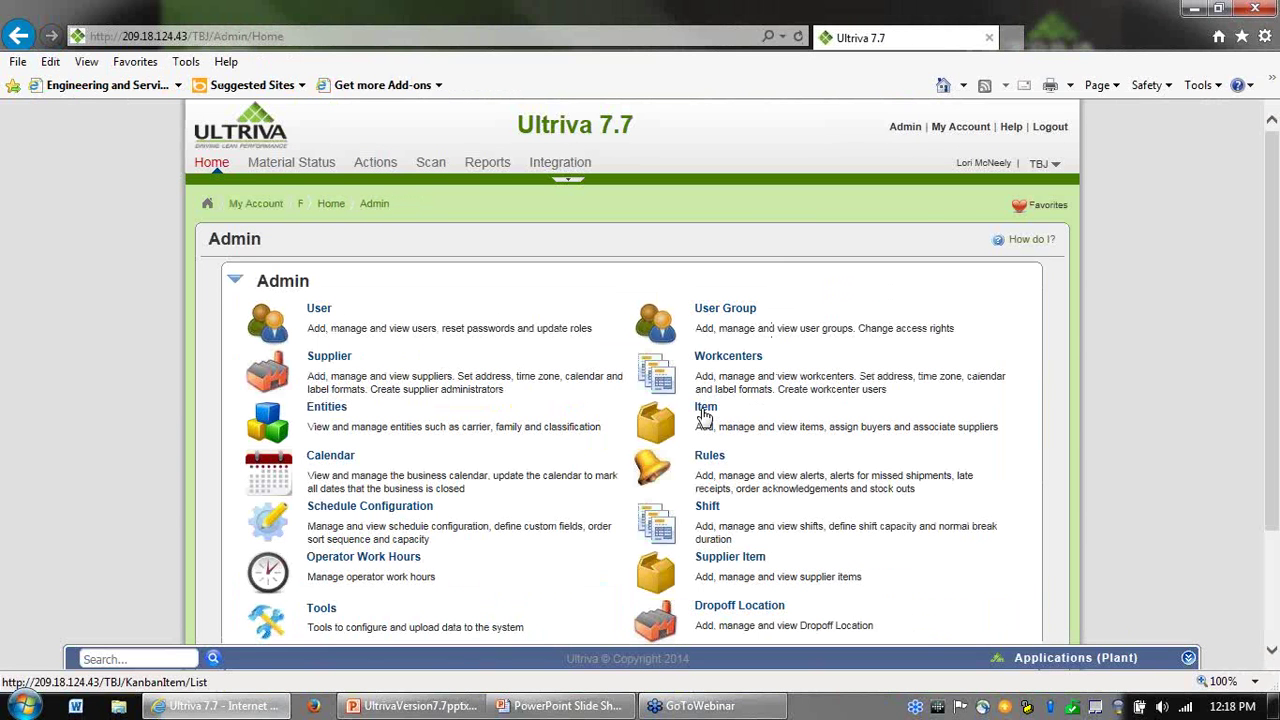
pyautogui.click(705, 410)
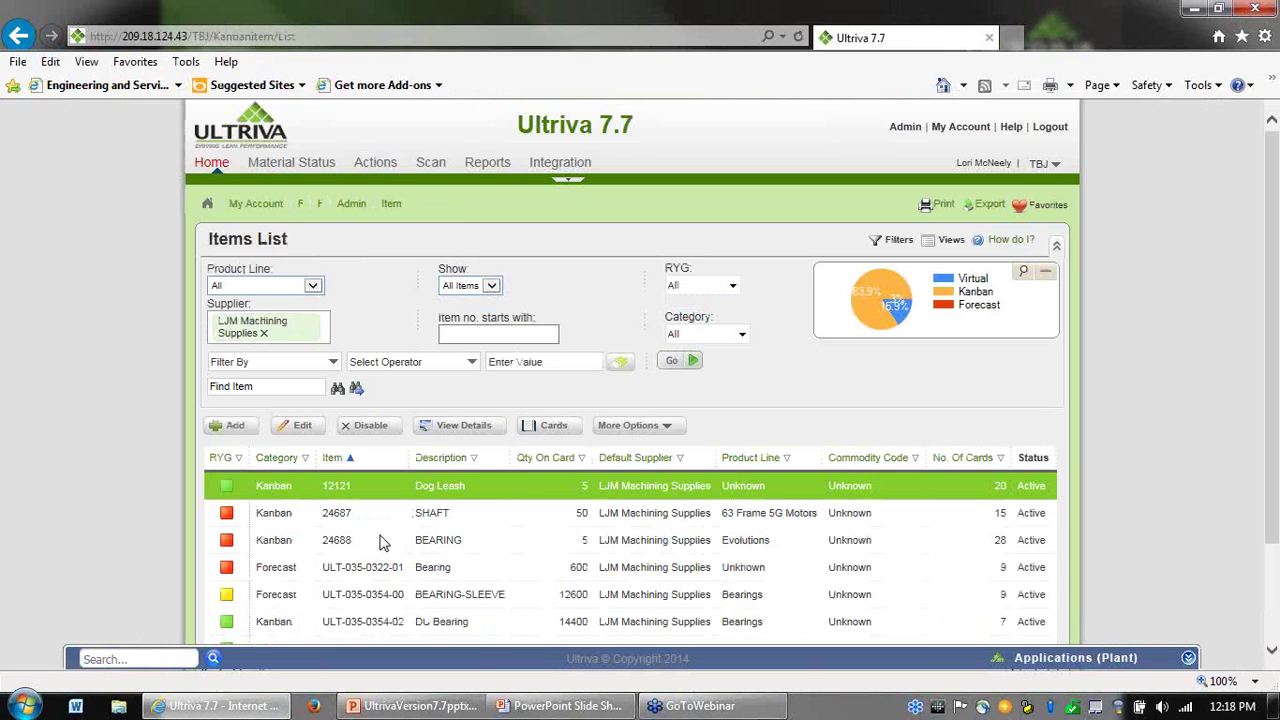
pyautogui.click(368, 545)
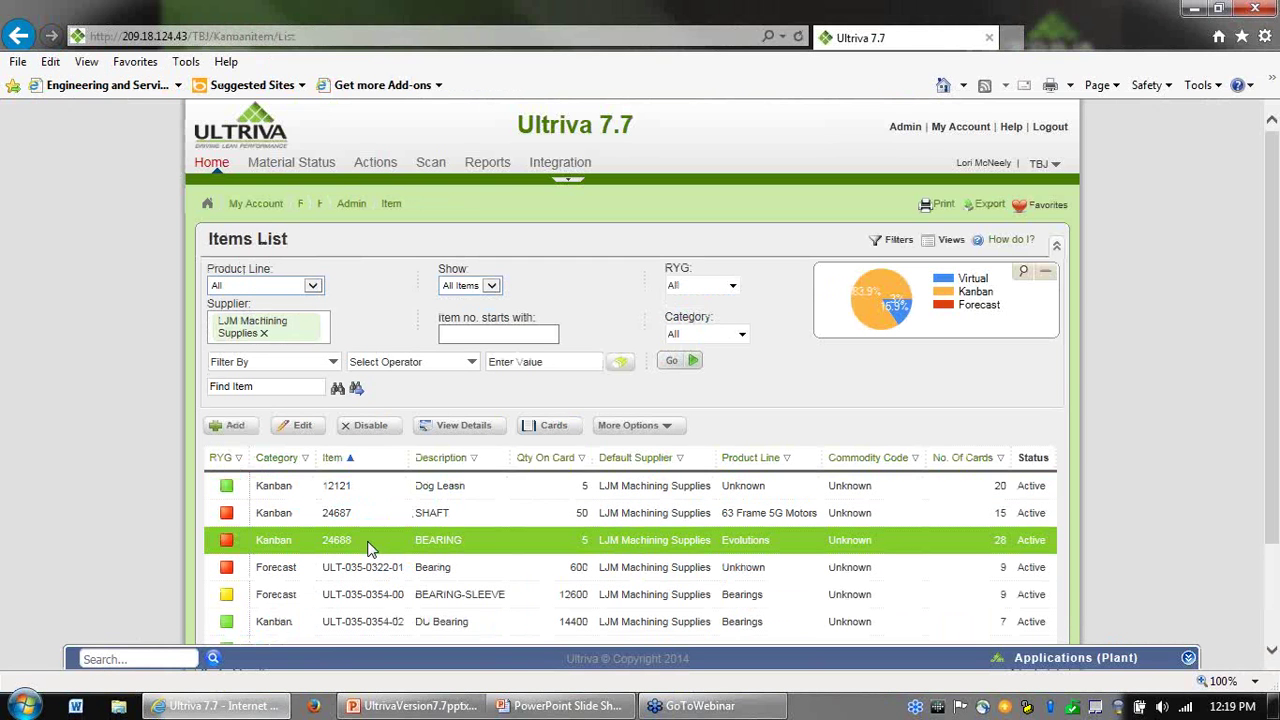
pyautogui.click(299, 428)
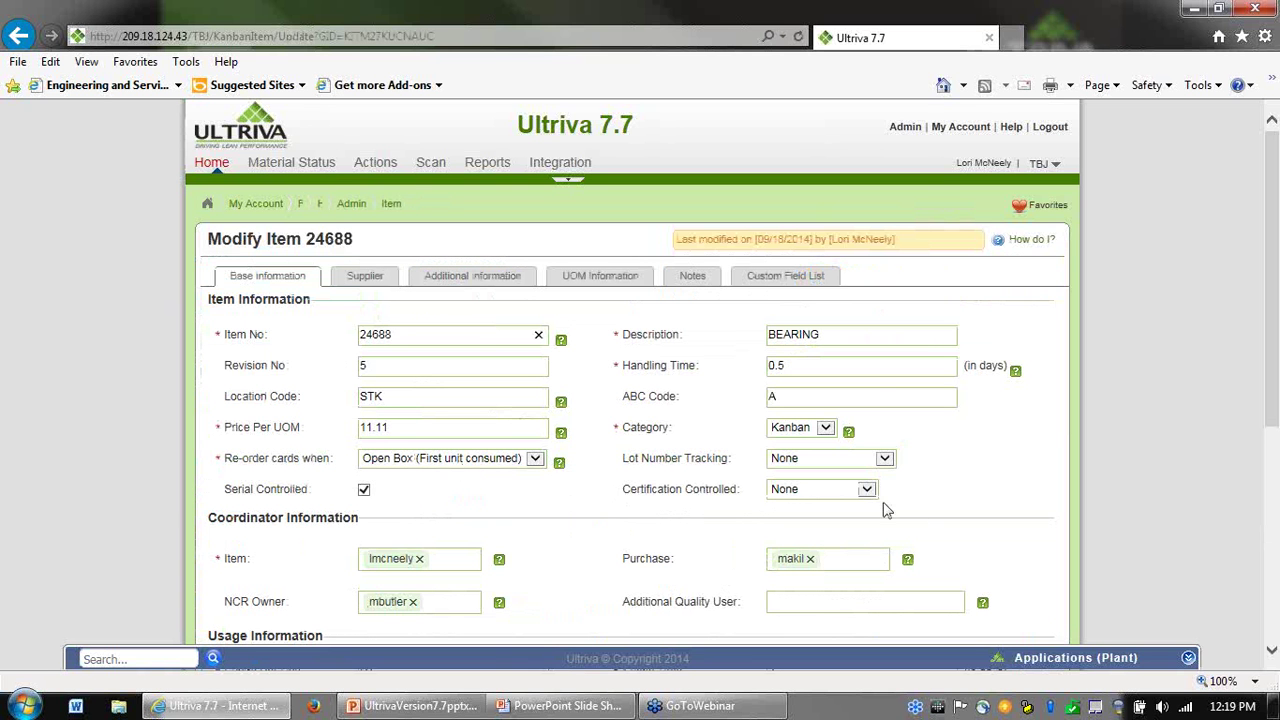
pyautogui.click(875, 495)
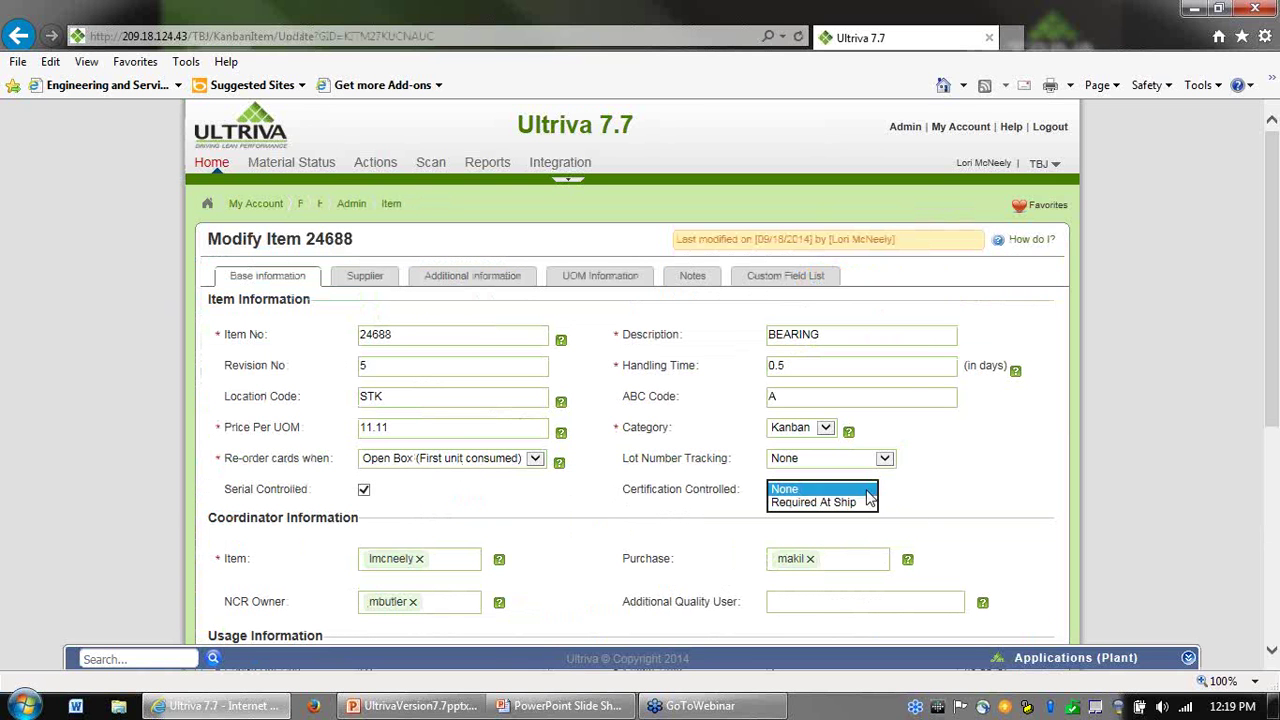
# Leave item 24688 and open item 24687 for modification to review its Certification Controlled setting
pyautogui.click(12, 40)
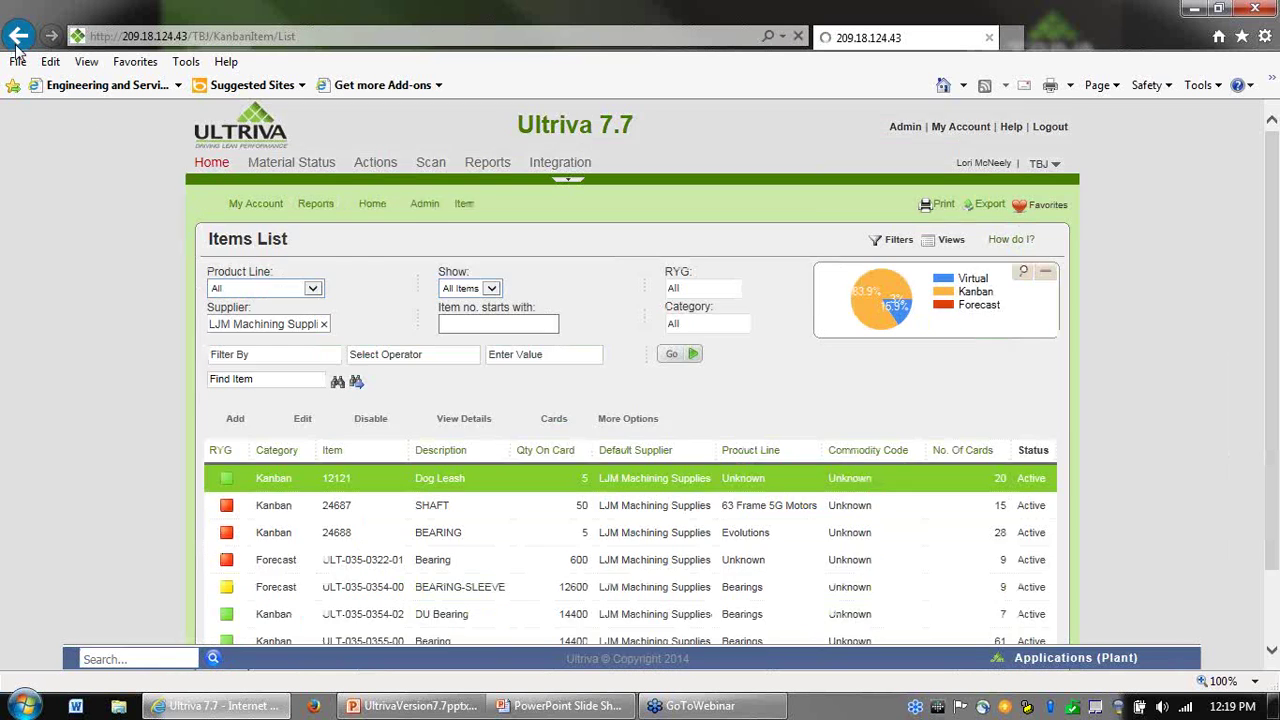
pyautogui.click(14, 40)
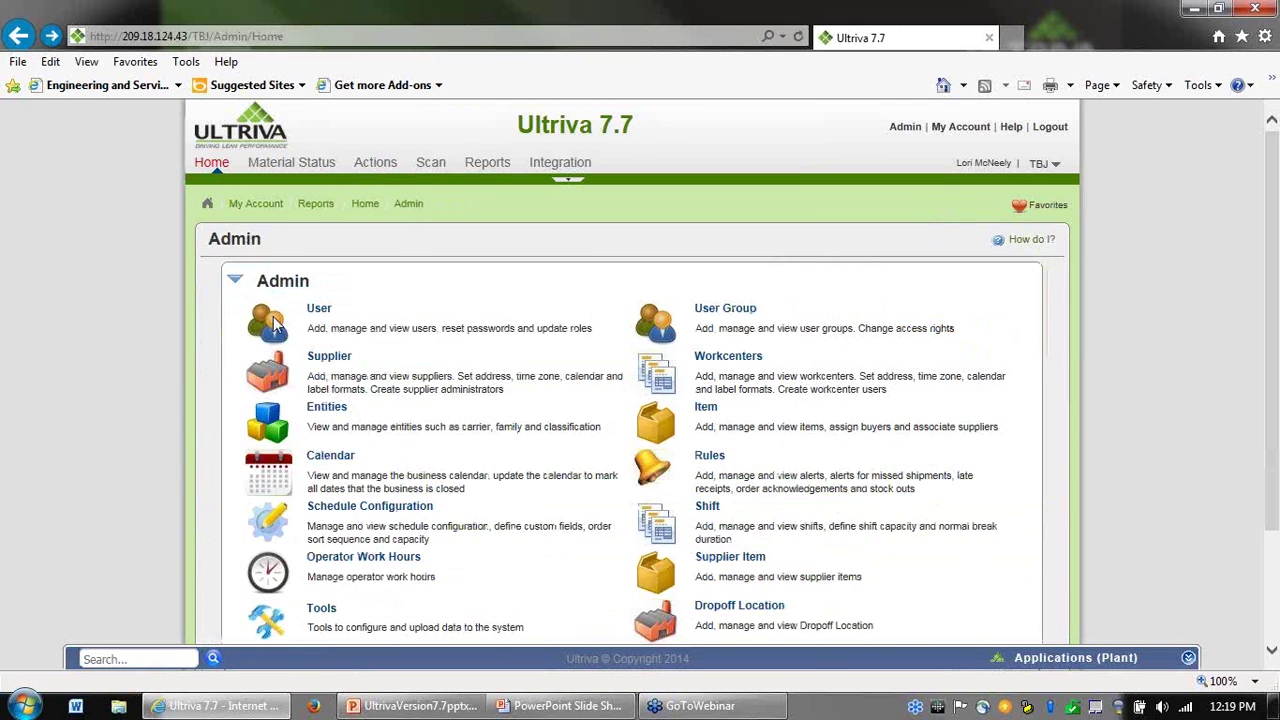
pyautogui.click(706, 410)
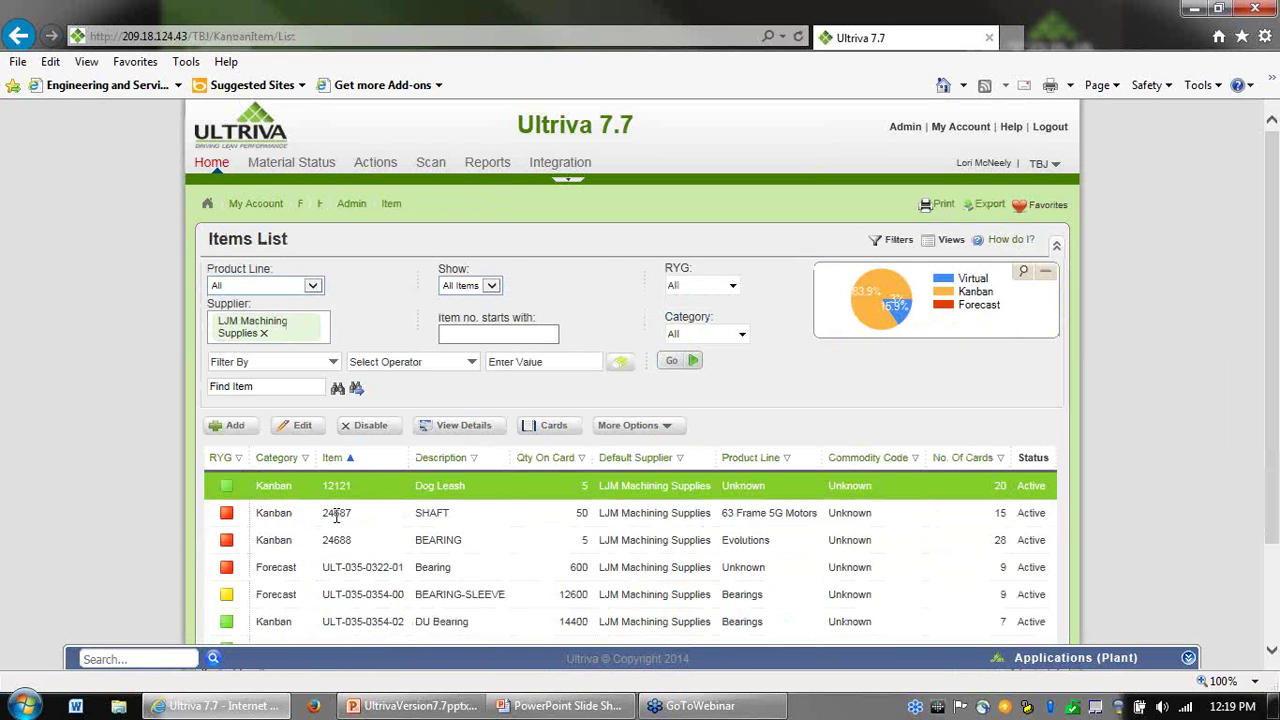
pyautogui.click(318, 513)
pyautogui.click(298, 430)
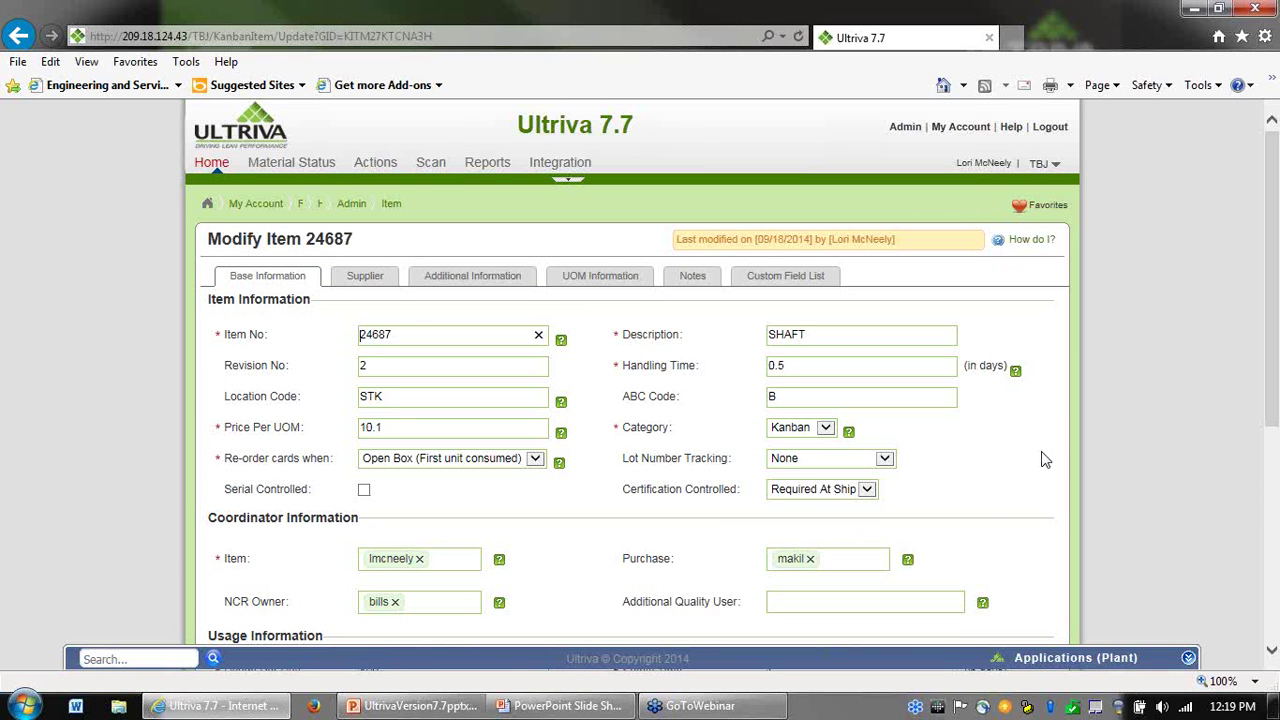
pyautogui.scroll(-5, 1043, 470)
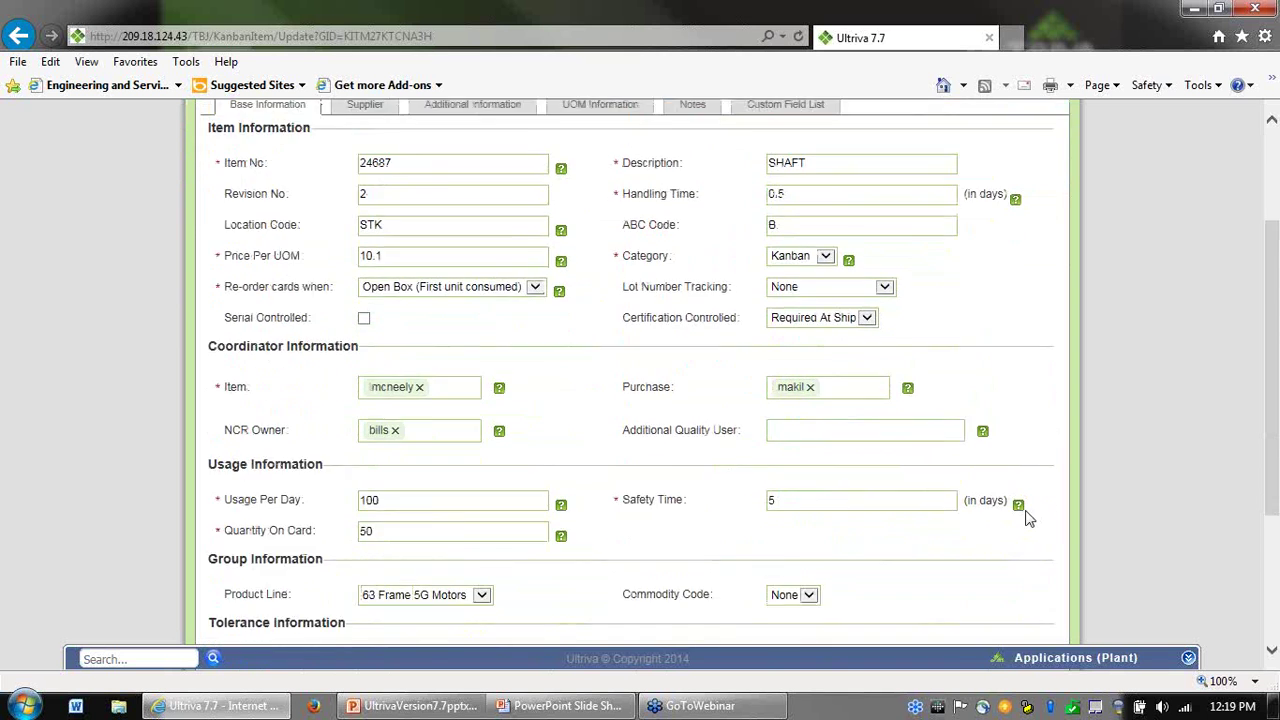
pyautogui.scroll(5, 1020, 480)
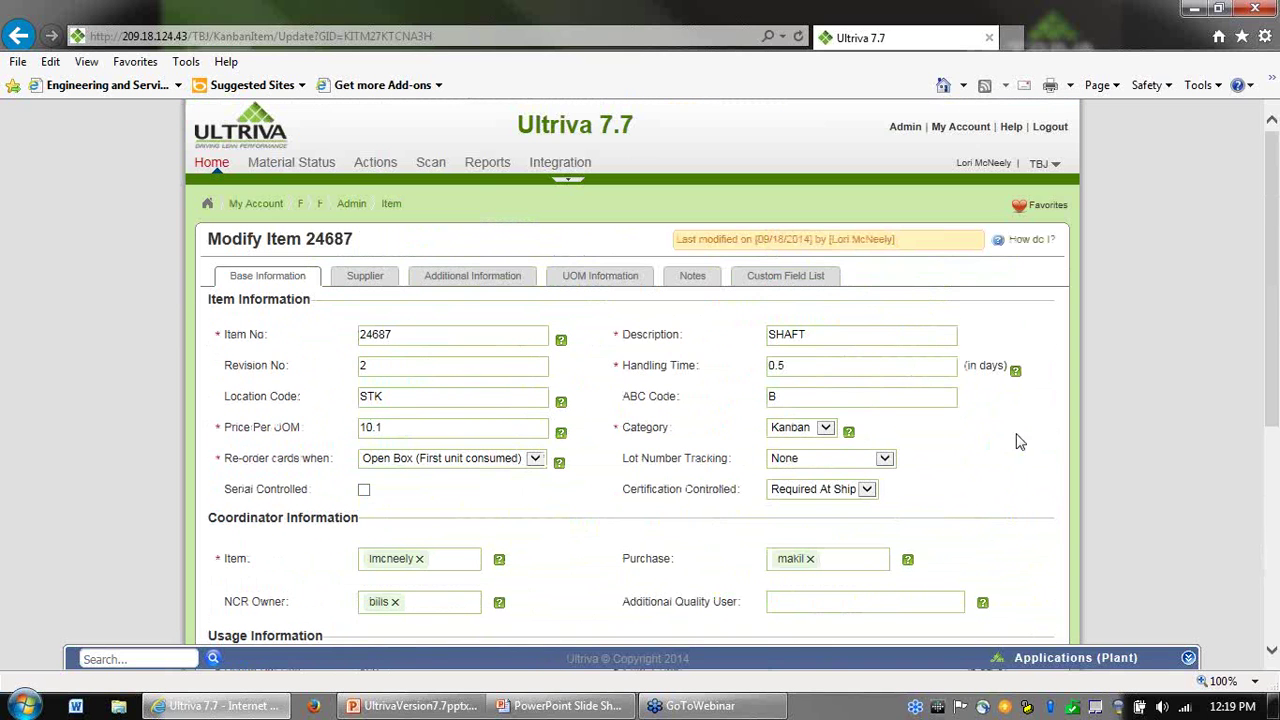
# Submit item 24687's modification form and switch to the Supplier application
pyautogui.click(1066, 658)
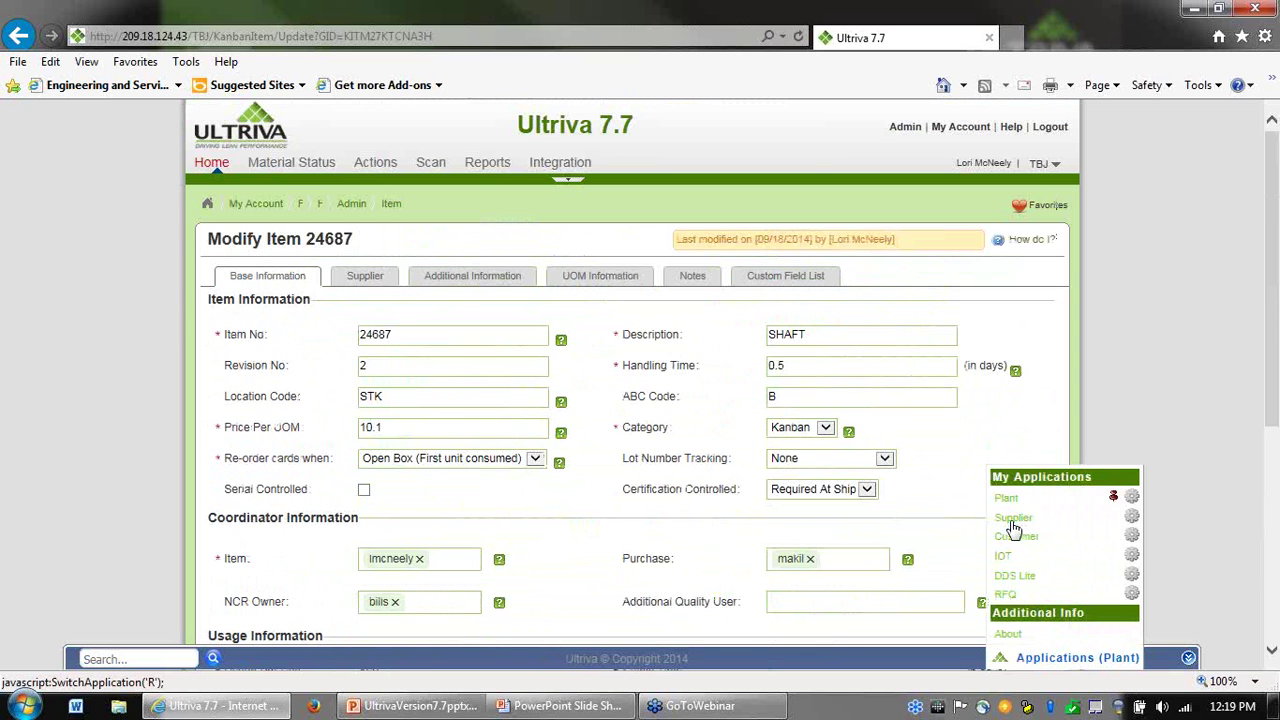
pyautogui.scroll(-5, 1064, 463)
pyautogui.click(947, 616)
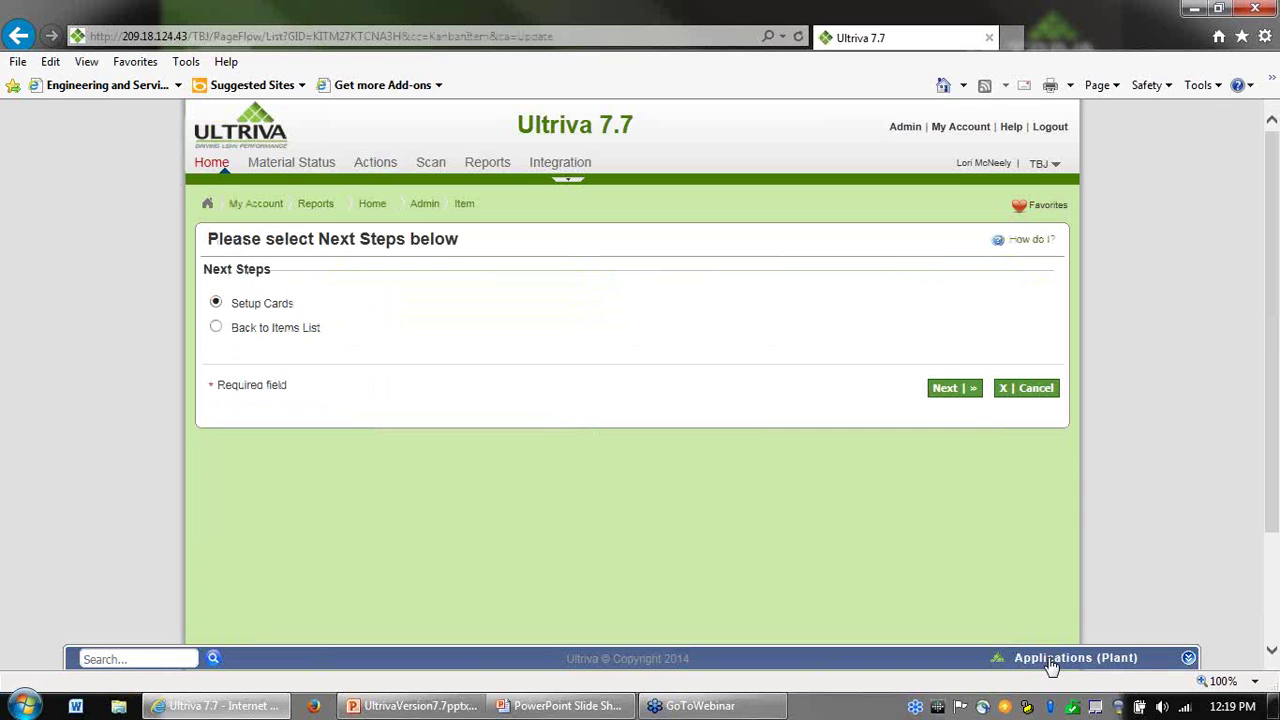
pyautogui.click(1050, 665)
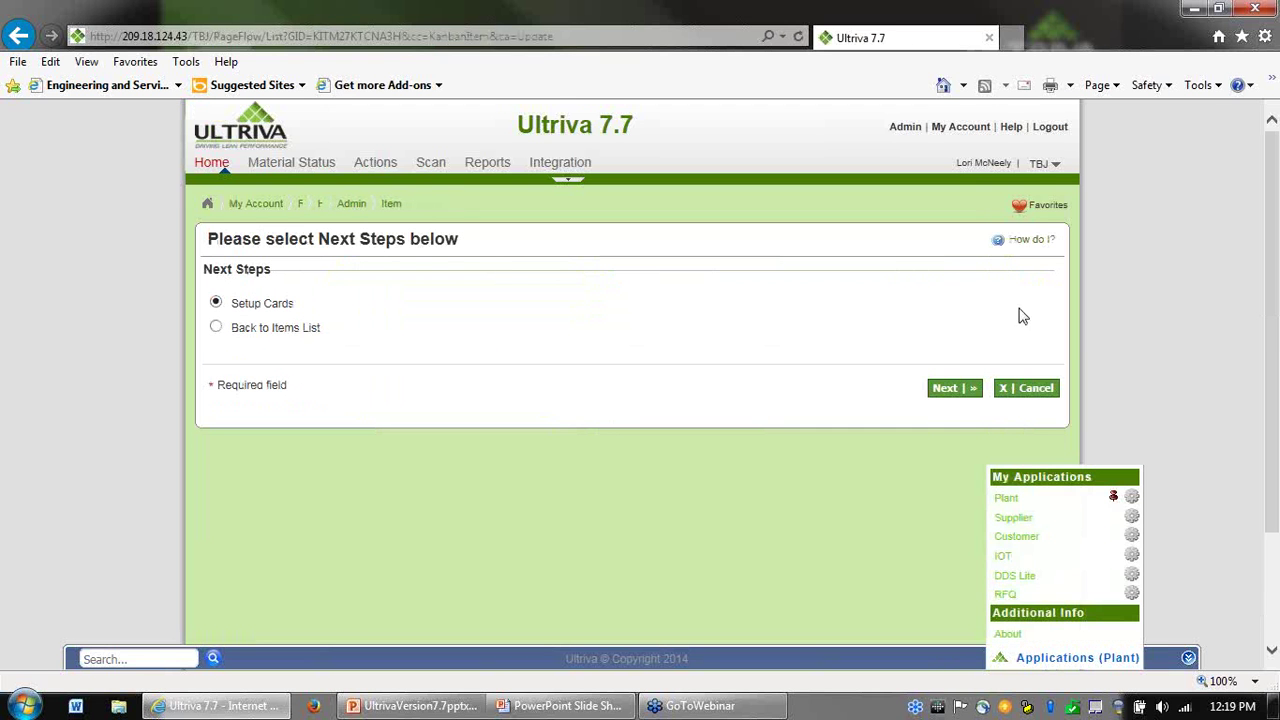
pyautogui.click(1014, 520)
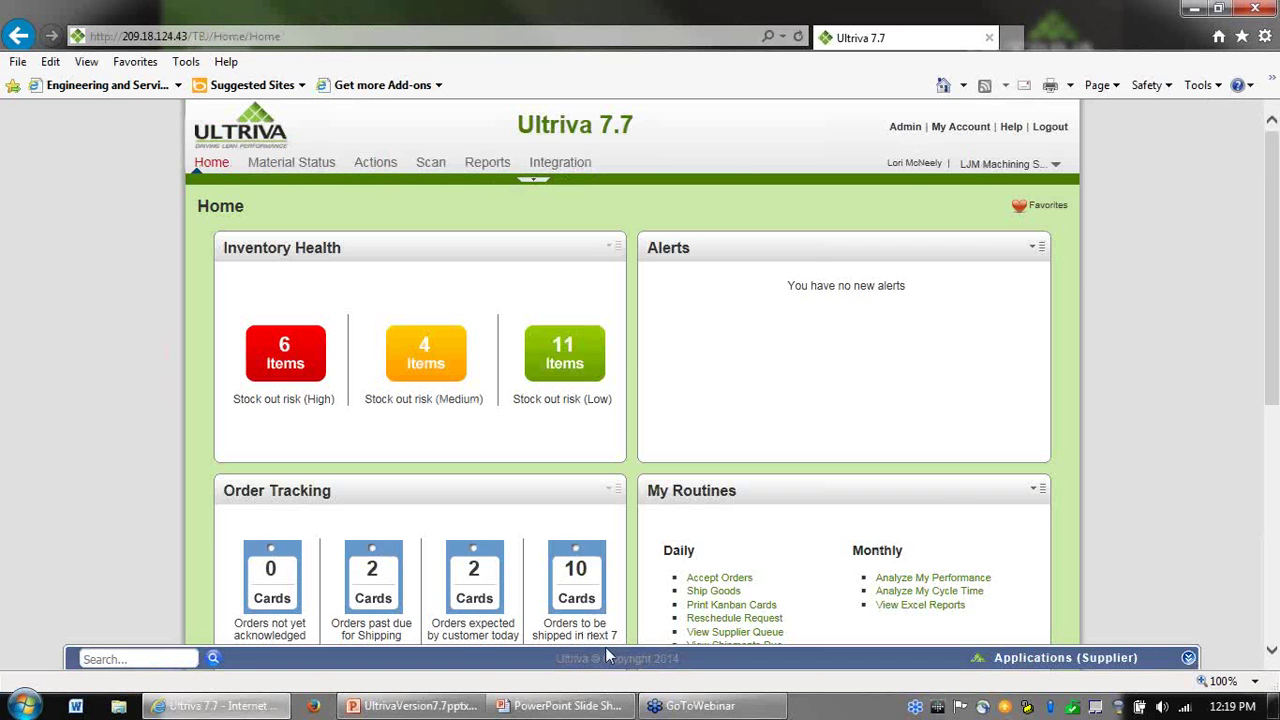
# Open the cards to be shipped in the next 7 days and try to ship the first card of item 24687 without certification
pyautogui.click(567, 578)
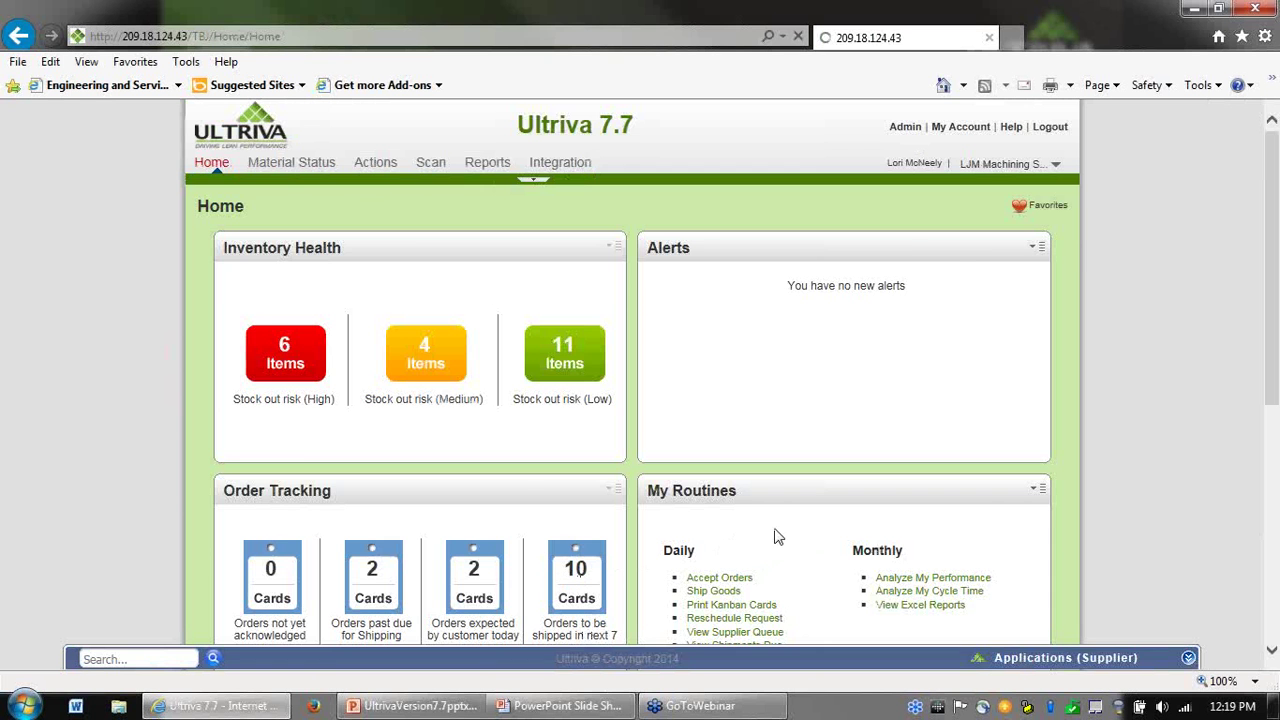
pyautogui.scroll(-3, 877, 513)
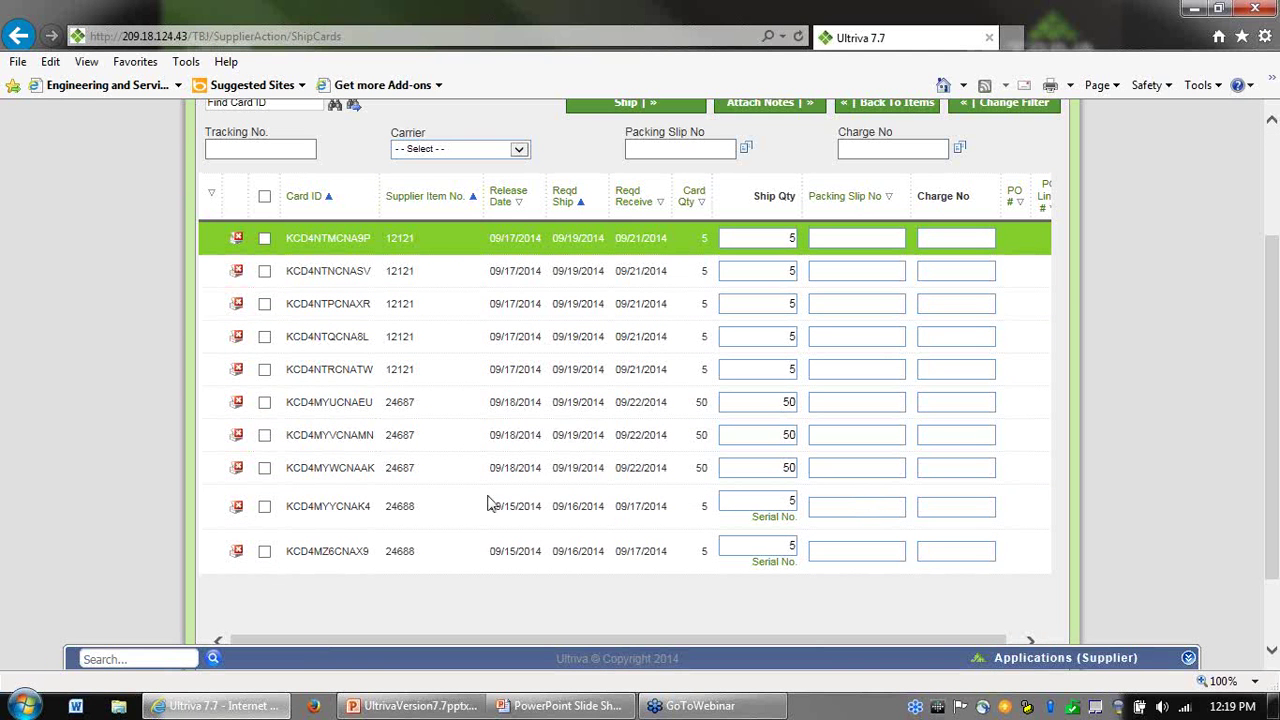
pyautogui.click(264, 402)
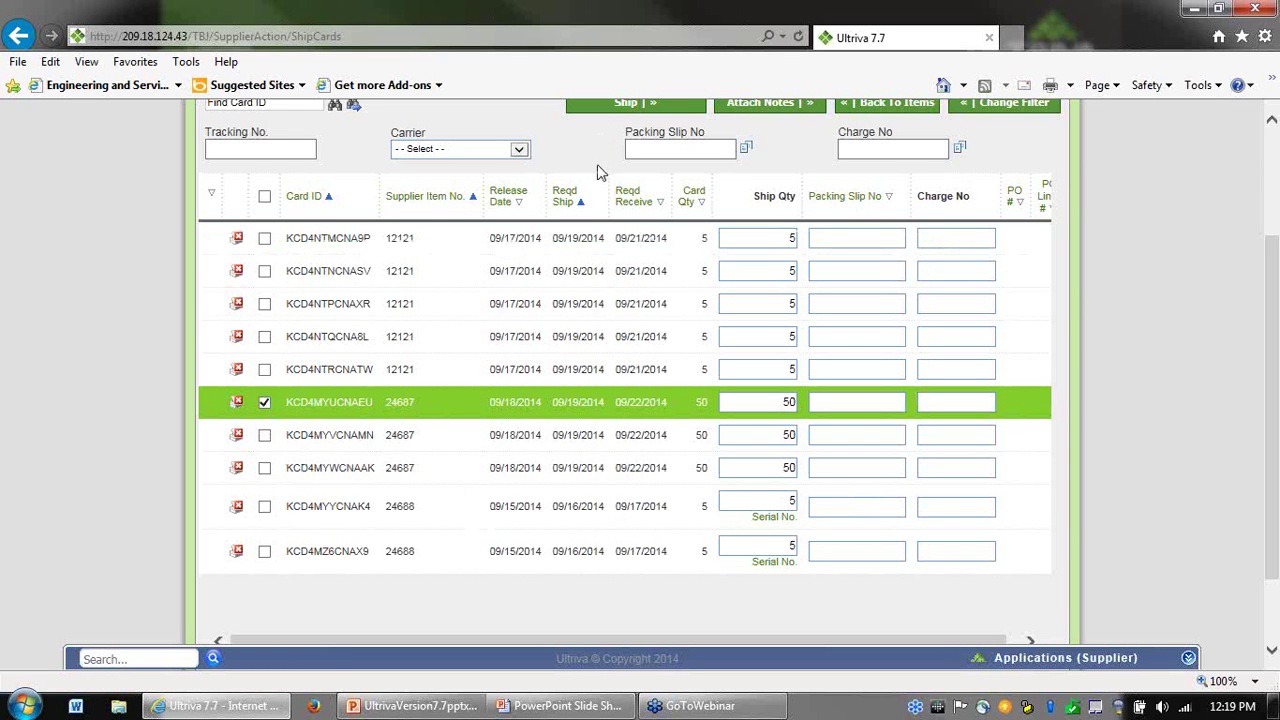
pyautogui.click(612, 106)
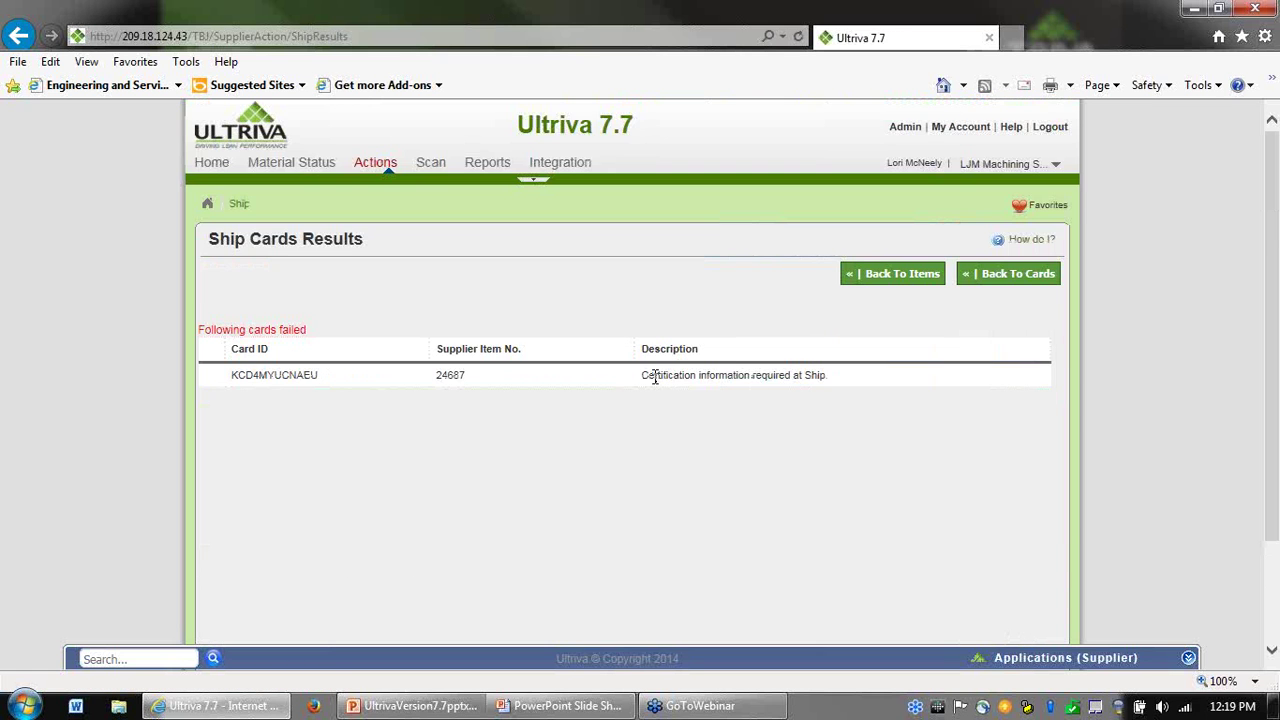
pyautogui.moveTo(654, 376); pyautogui.dragTo(831, 380)
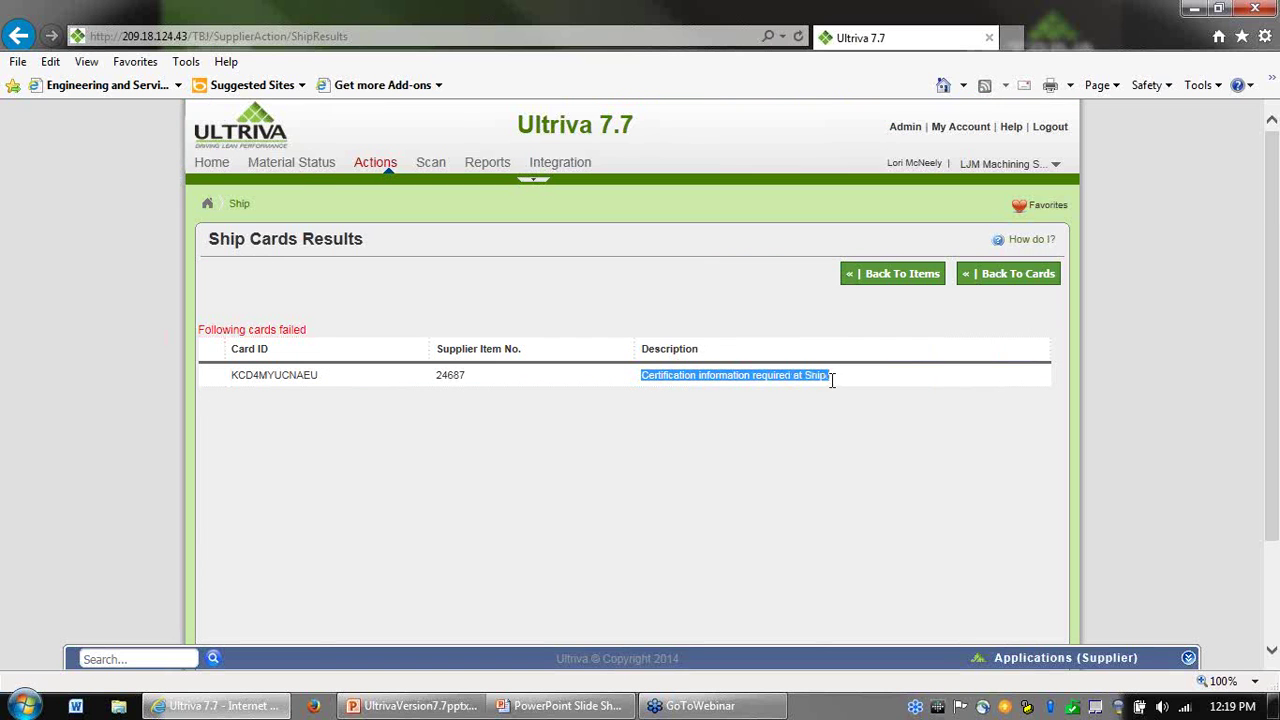
# Return to the ship cards list and select the first two cards of item 24687
pyautogui.click(1010, 274)
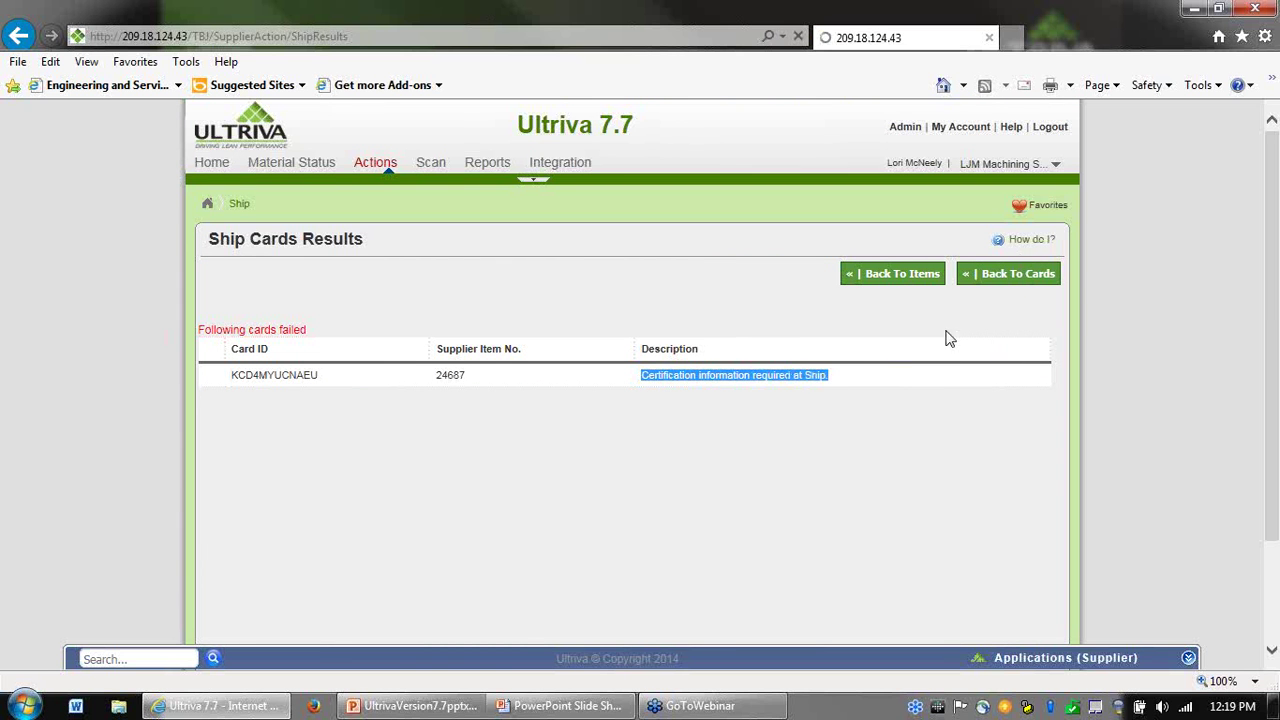
pyautogui.scroll(-3, 400, 520)
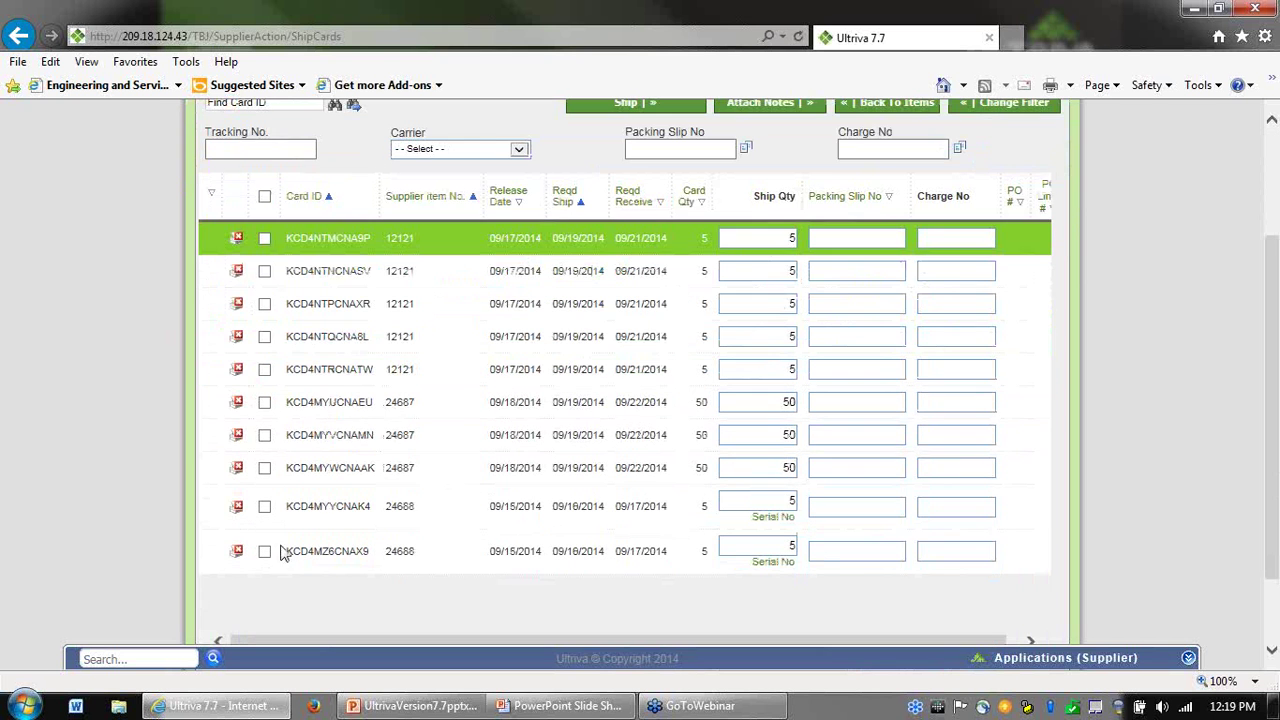
pyautogui.click(264, 436)
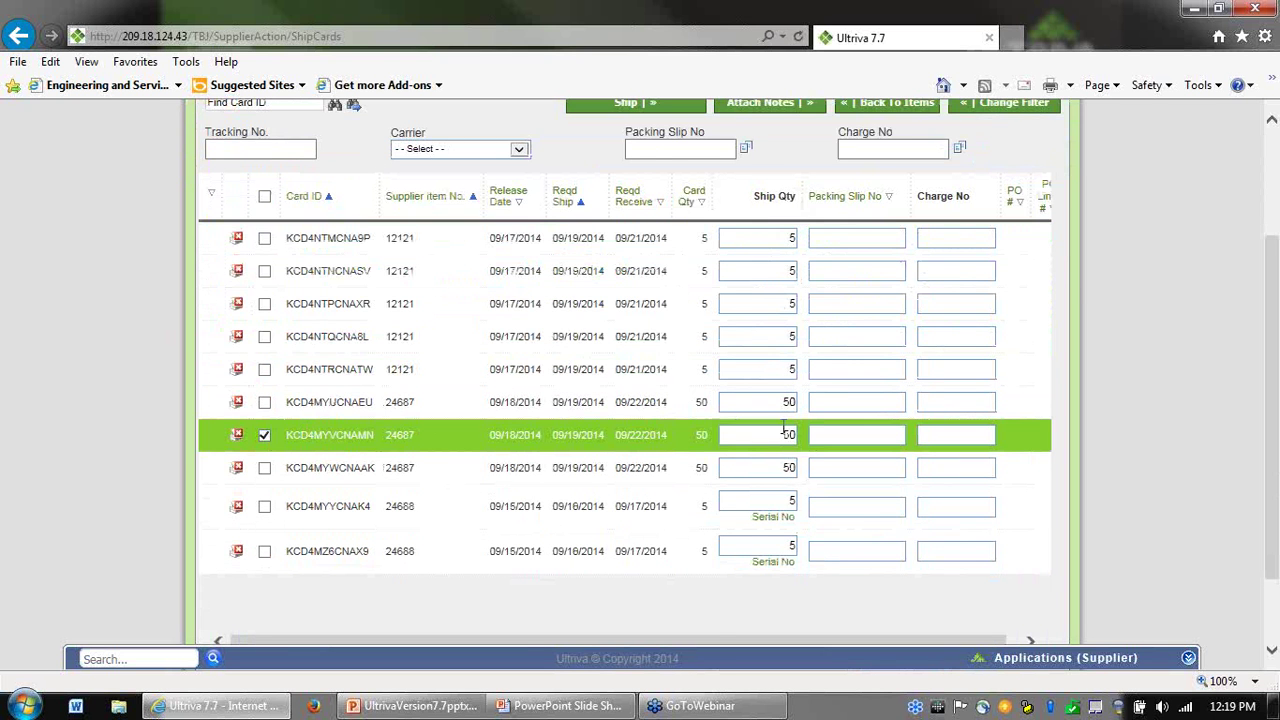
pyautogui.scroll(2, 771, 274)
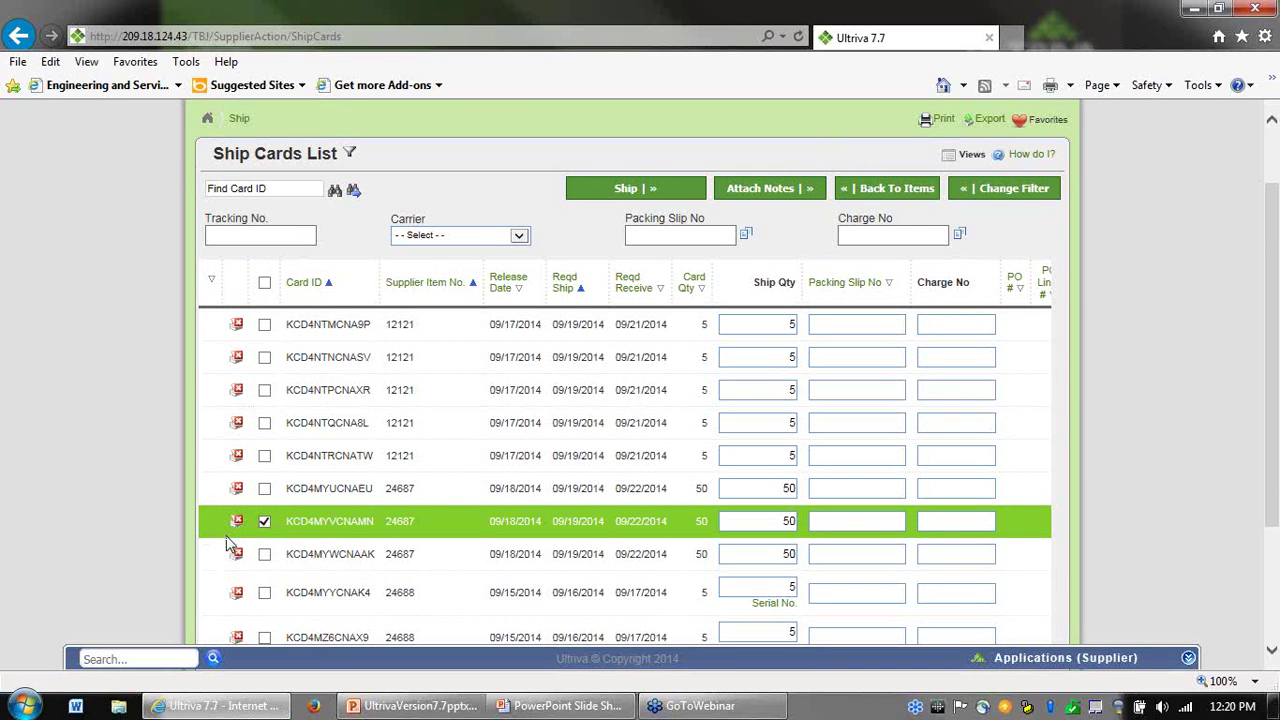
pyautogui.click(264, 489)
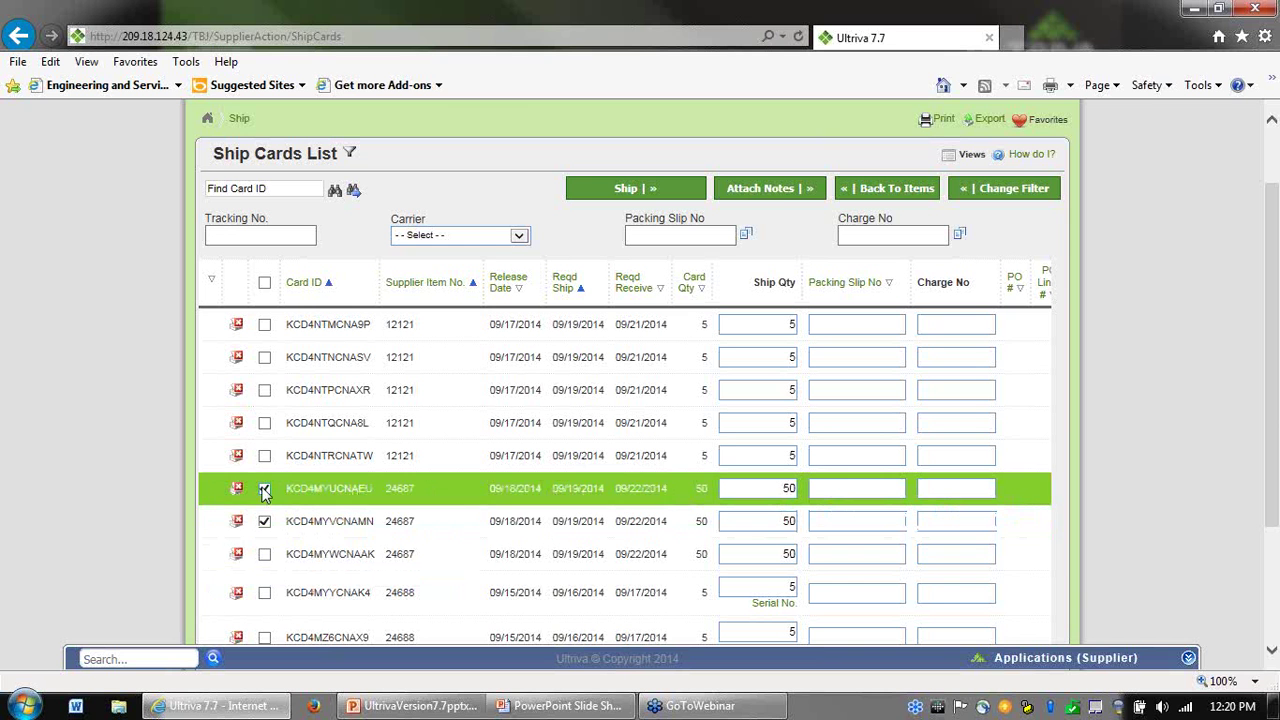
# Attach Release77ReleaseNotes.pdf to the selected card's notes with the title "Certification Document"
pyautogui.click(778, 193)
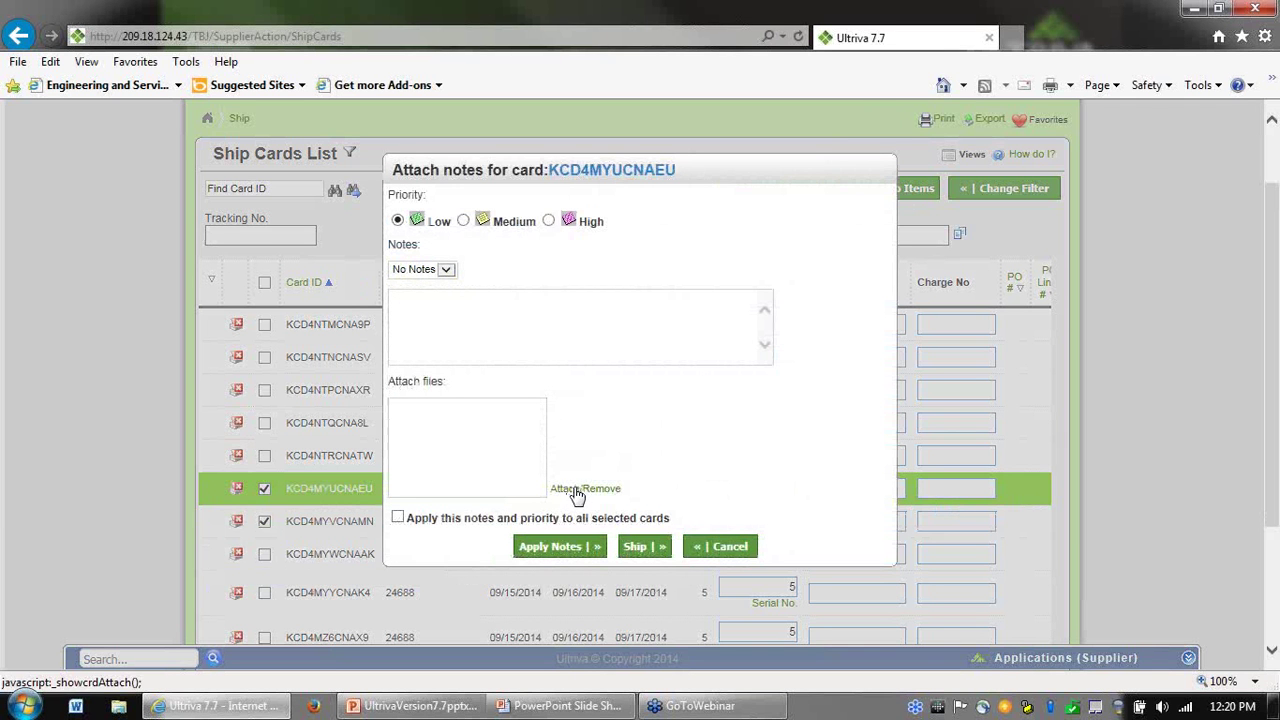
pyautogui.click(584, 489)
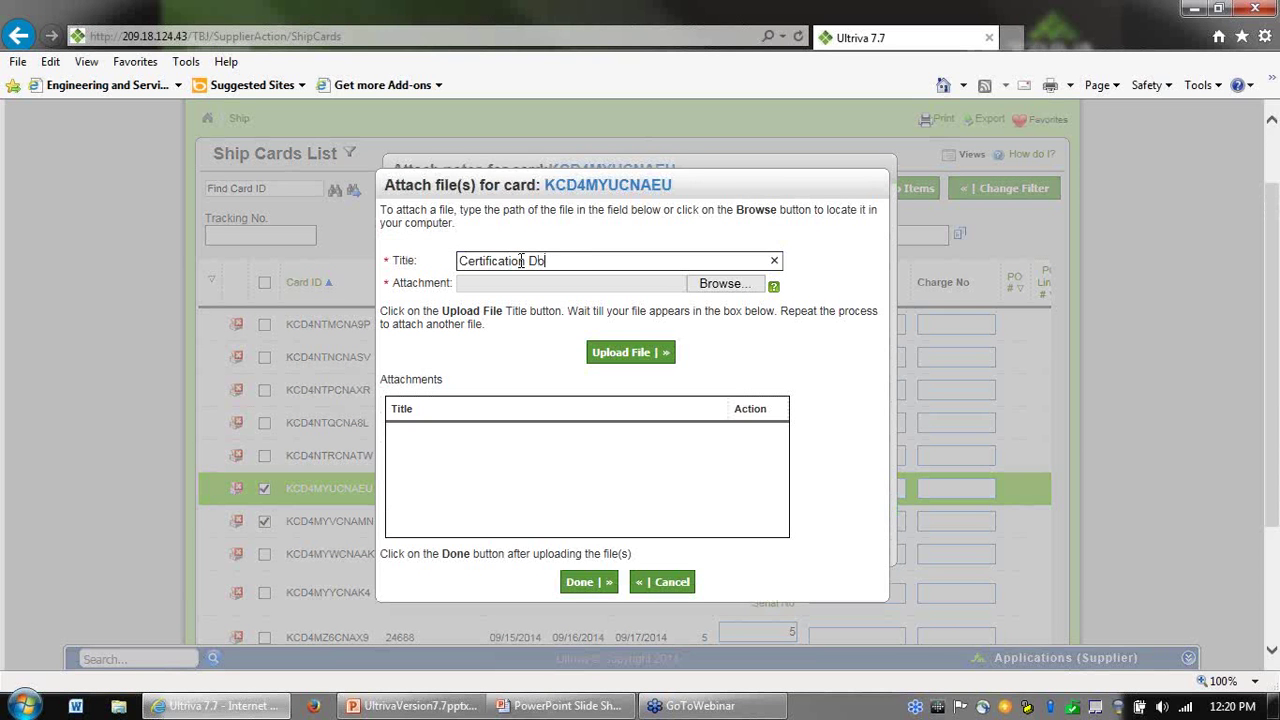
pyautogui.click(729, 284)
pyautogui.scroll(-16, 366, 370)
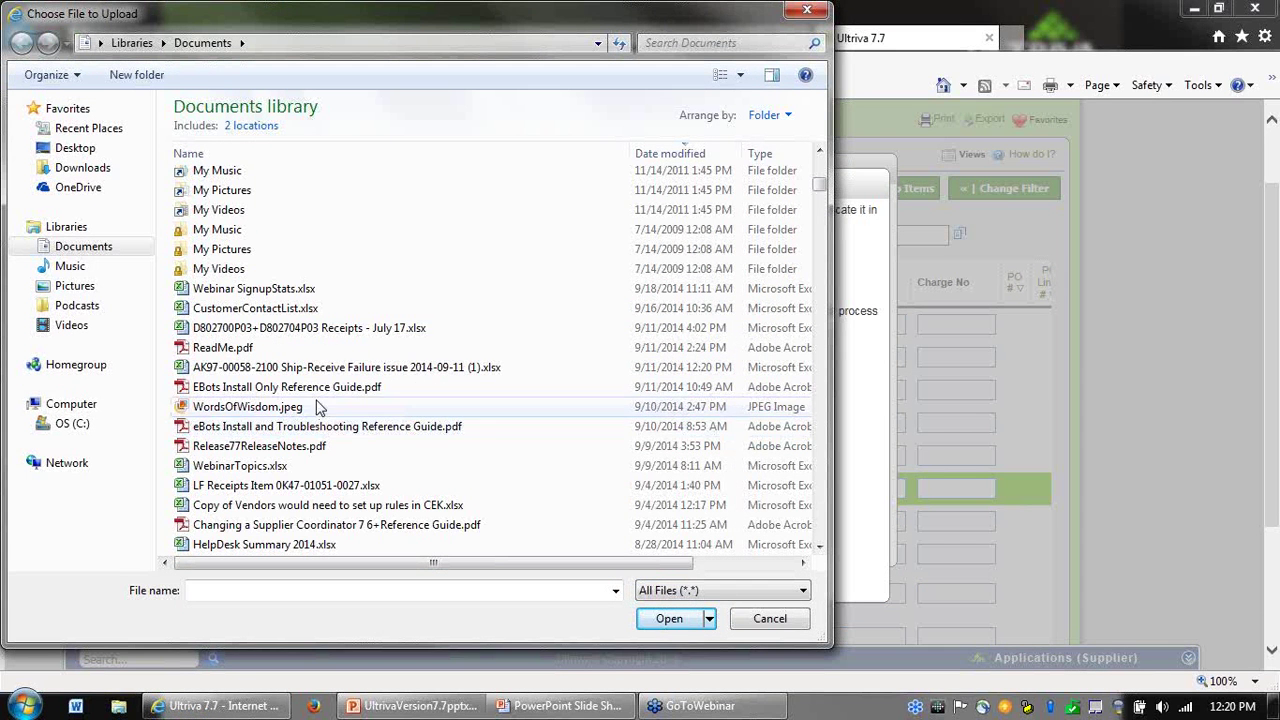
pyautogui.click(322, 447)
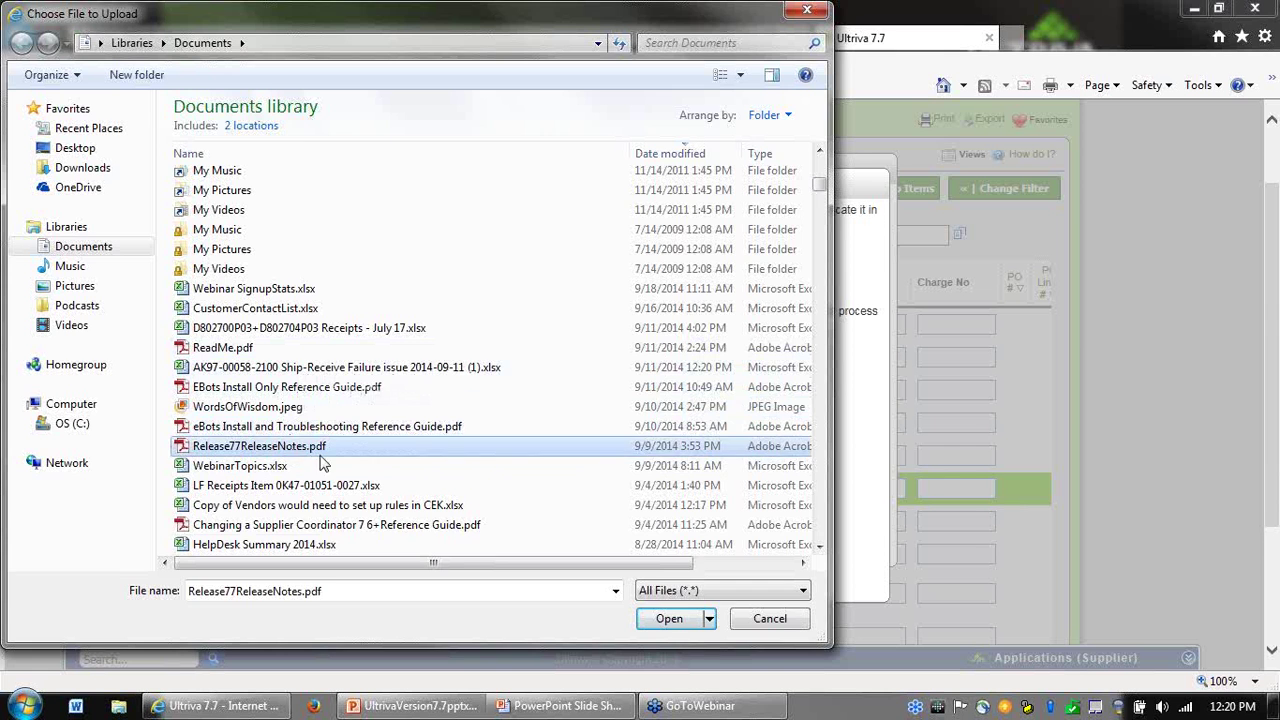
pyautogui.click(668, 618)
pyautogui.moveTo(766, 292)
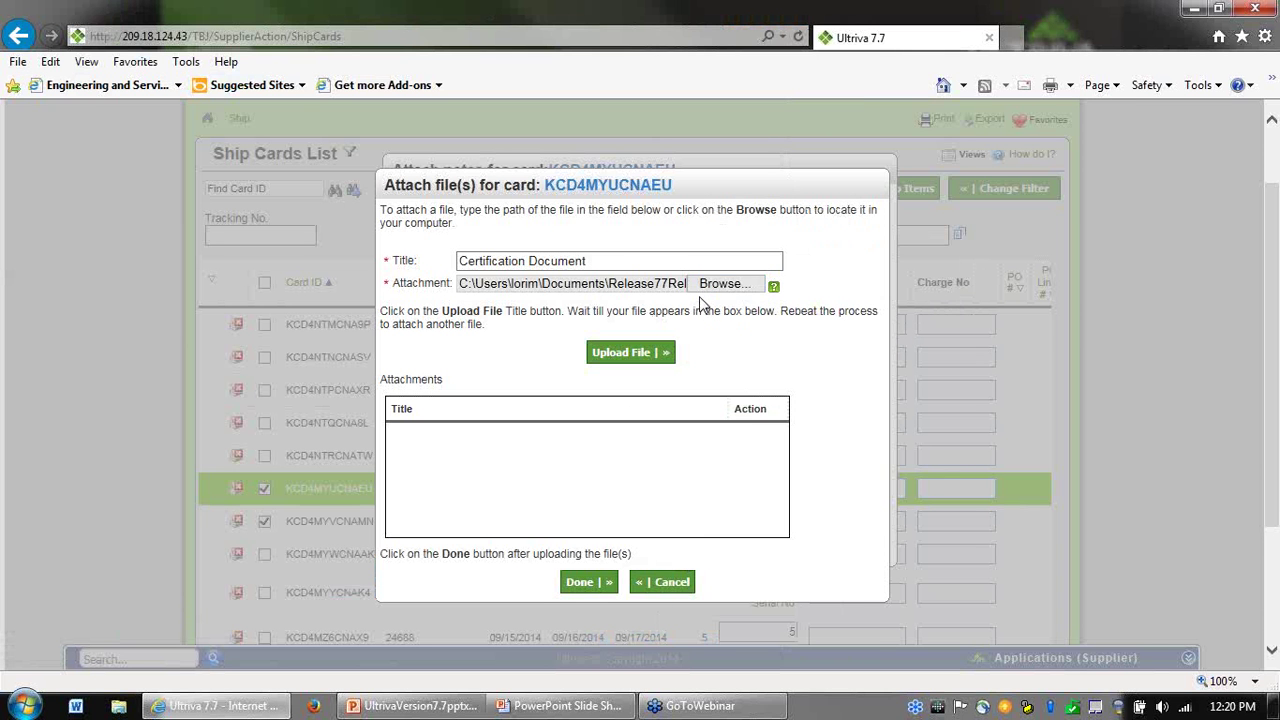
pyautogui.click(630, 356)
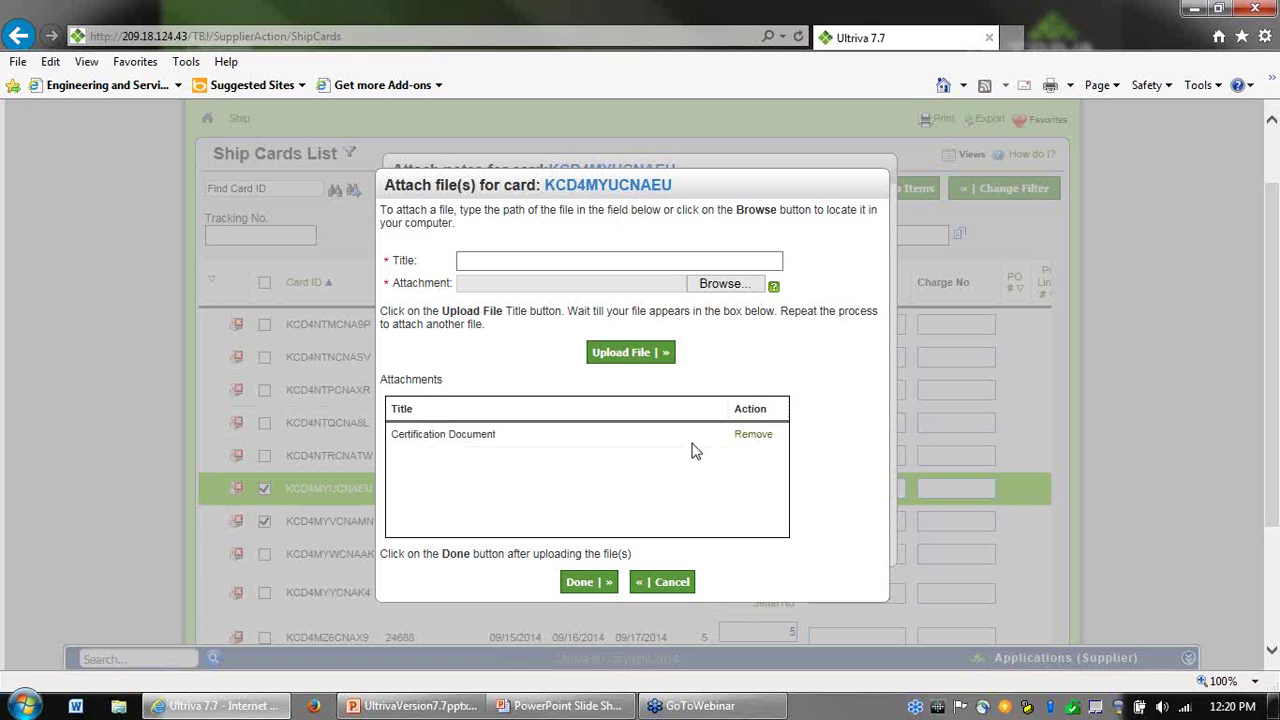
pyautogui.click(586, 584)
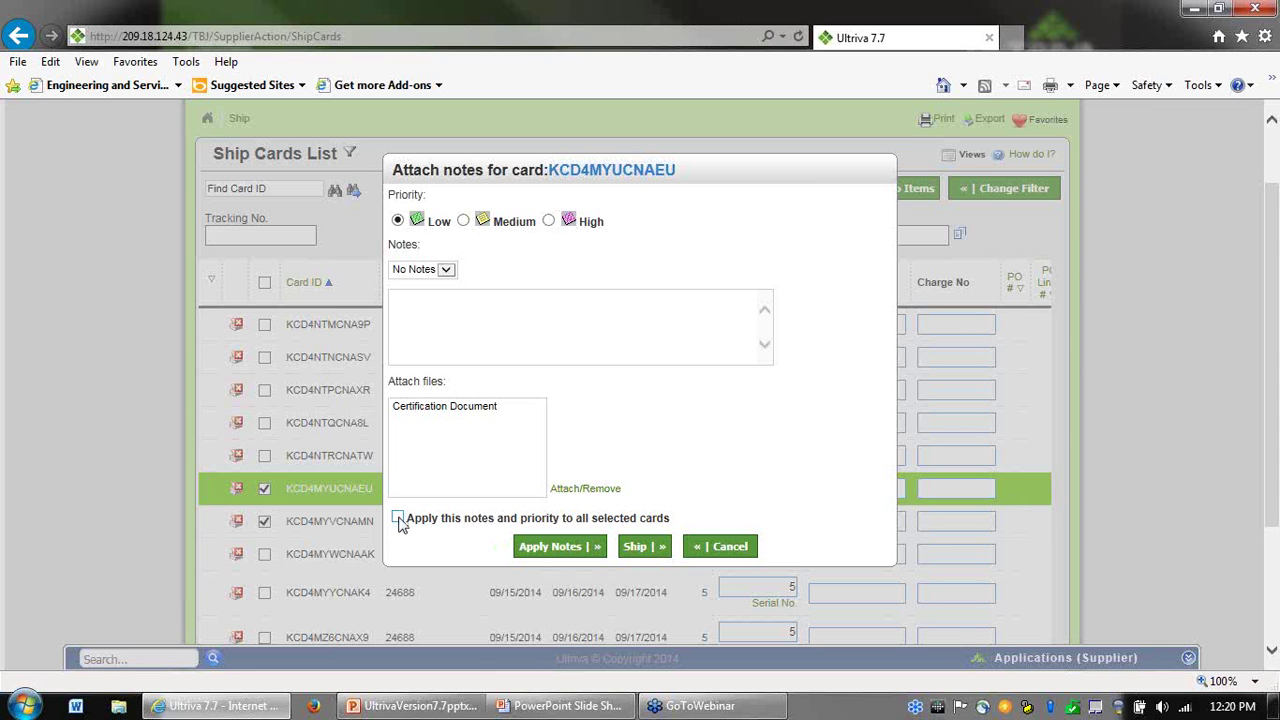
# Apply the notes to all selected cards, ship both cards of item 24687 and review the shipping result
pyautogui.click(642, 550)
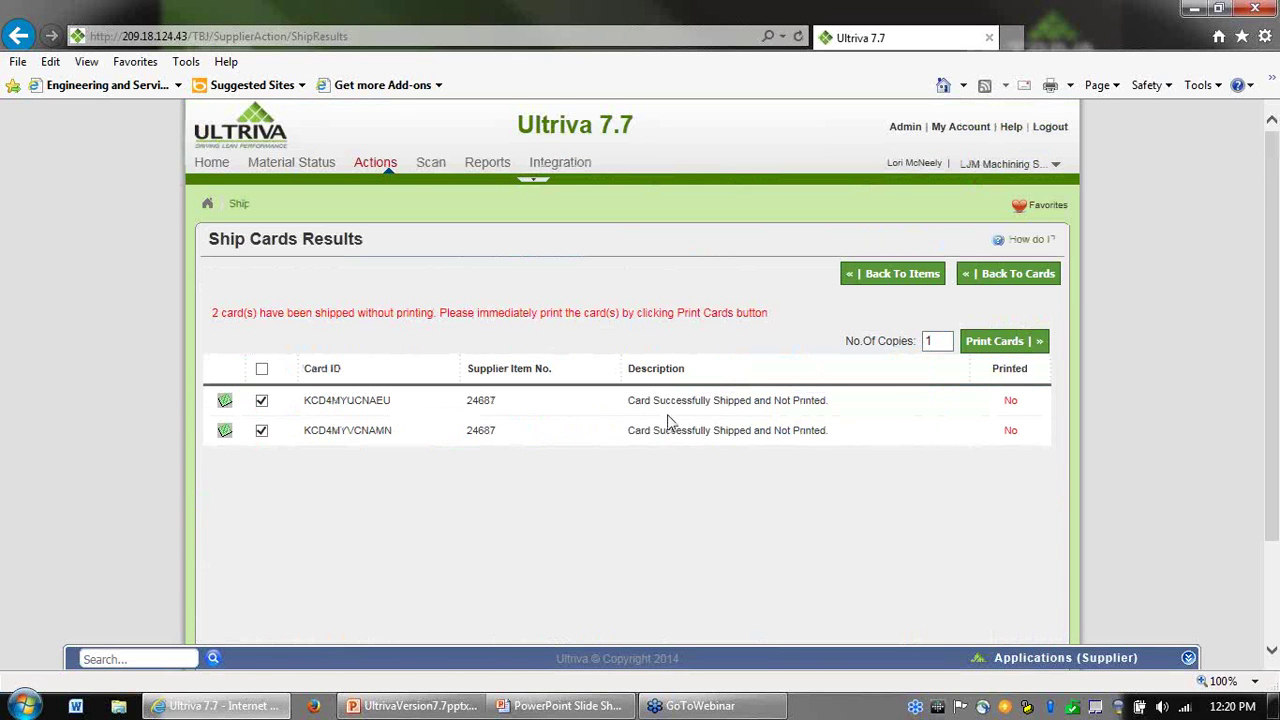
pyautogui.moveTo(653, 400); pyautogui.dragTo(829, 400)
pyautogui.click(861, 470)
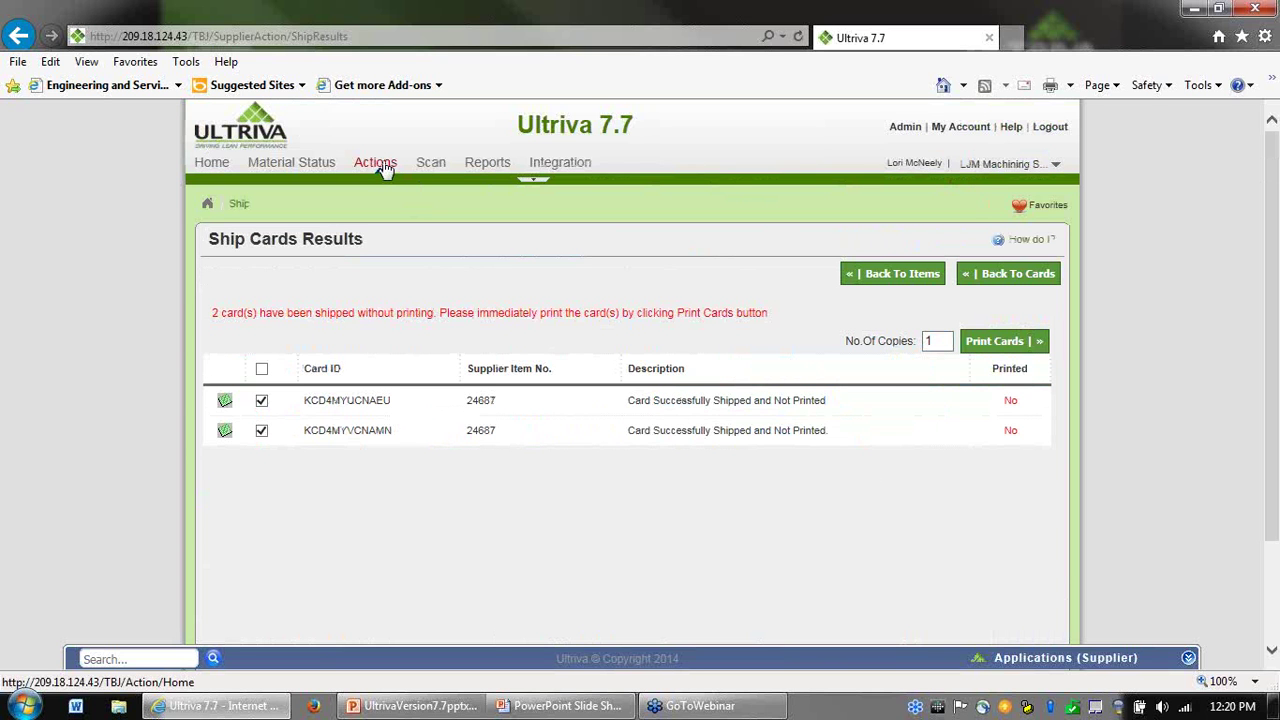
# Run the supplier's View Notes History report for all cards with the date range 09/14/2014-09/18/2014
pyautogui.click(378, 163)
pyautogui.click(490, 163)
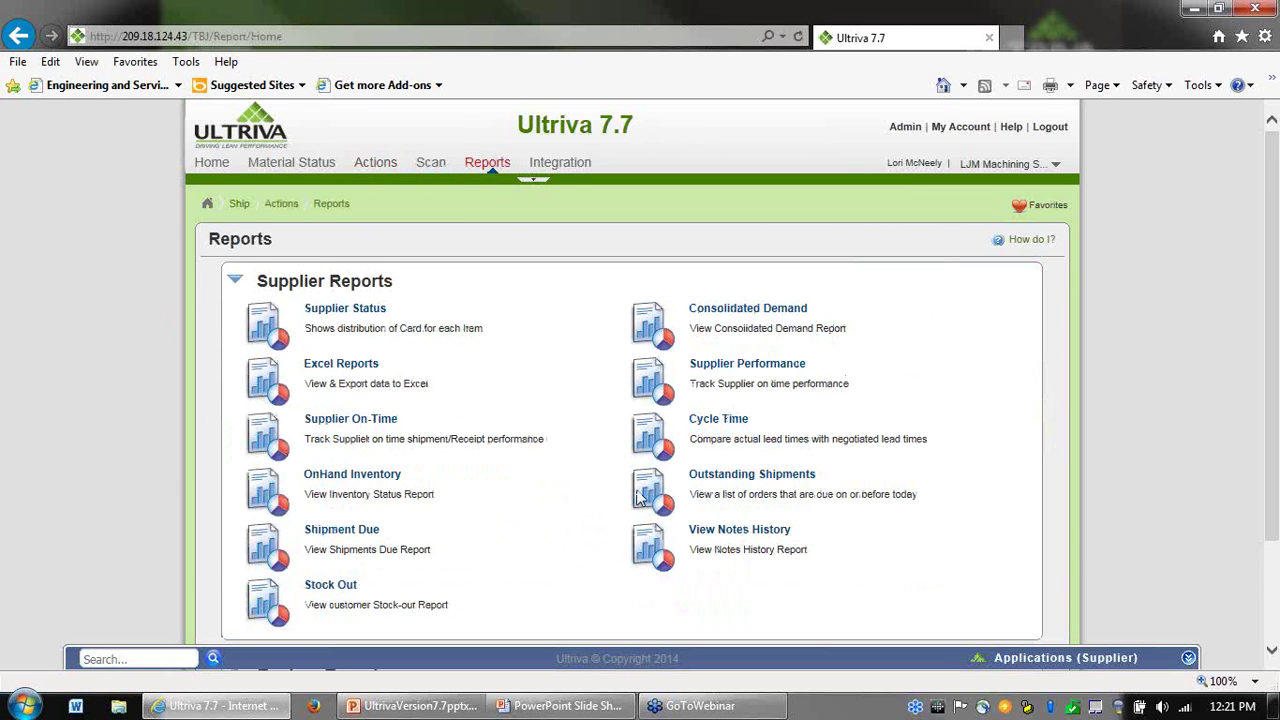
pyautogui.click(729, 534)
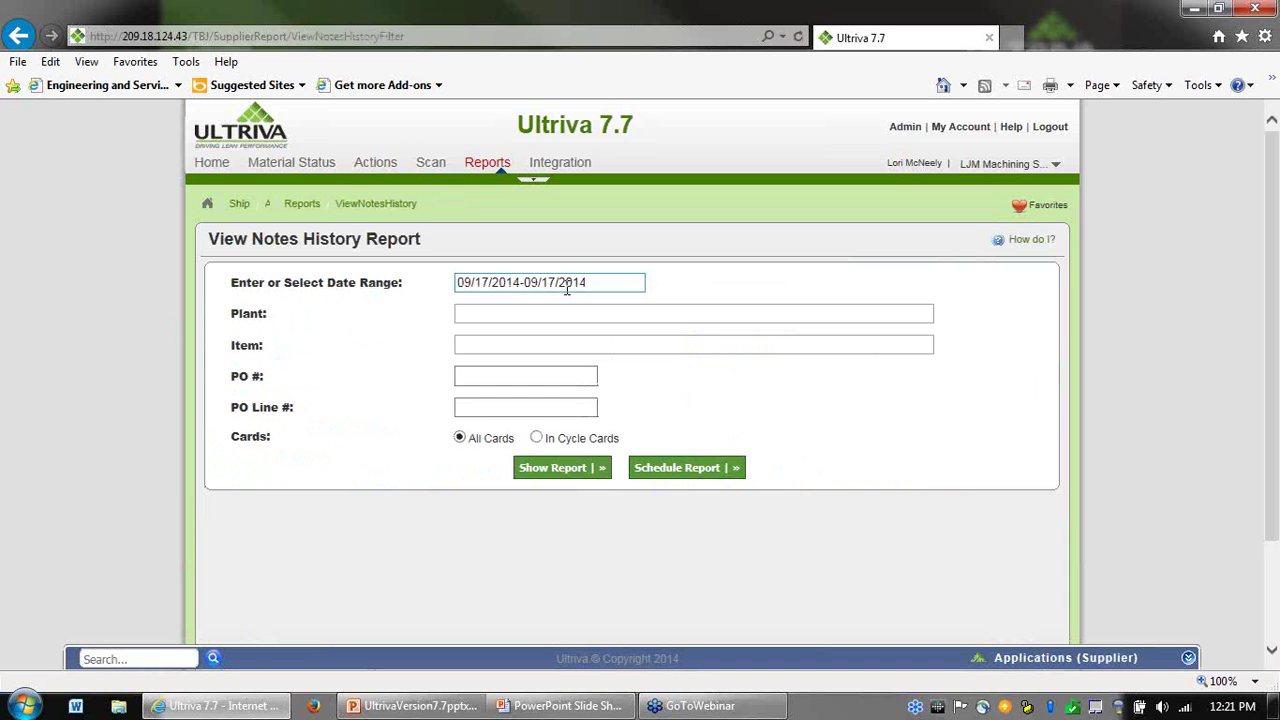
pyautogui.click(568, 283)
pyautogui.click(523, 338)
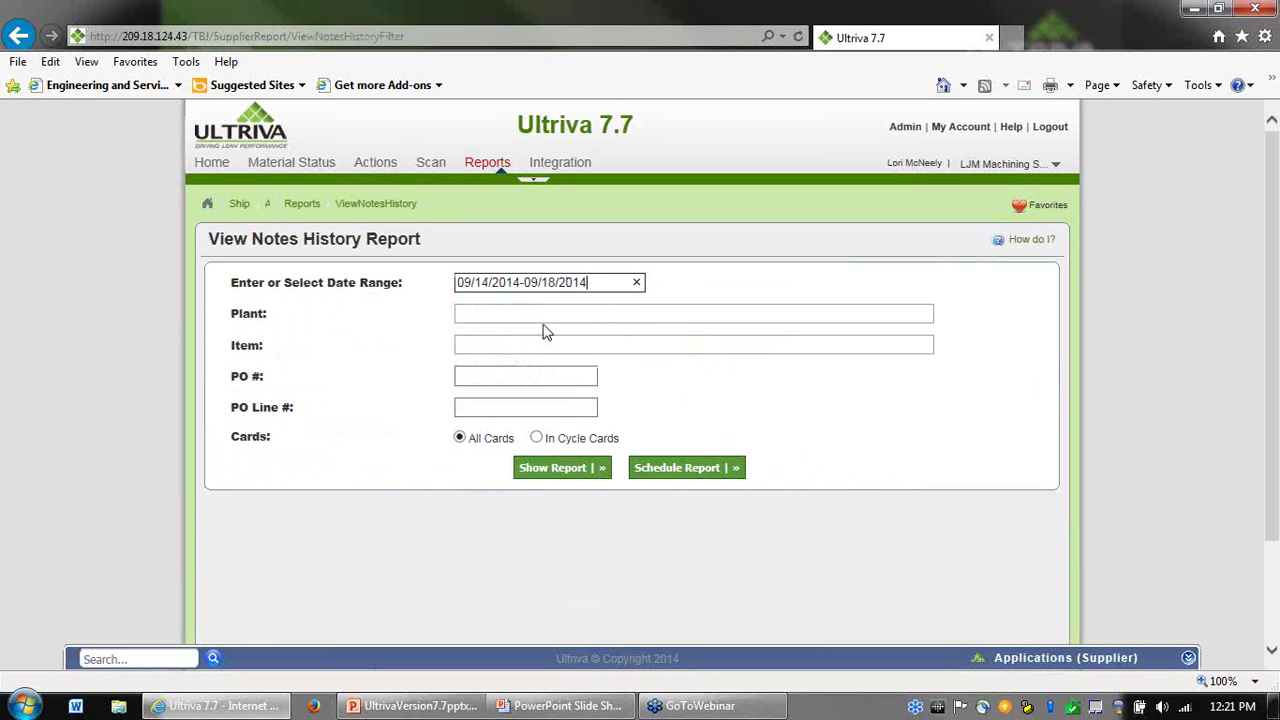
pyautogui.click(568, 476)
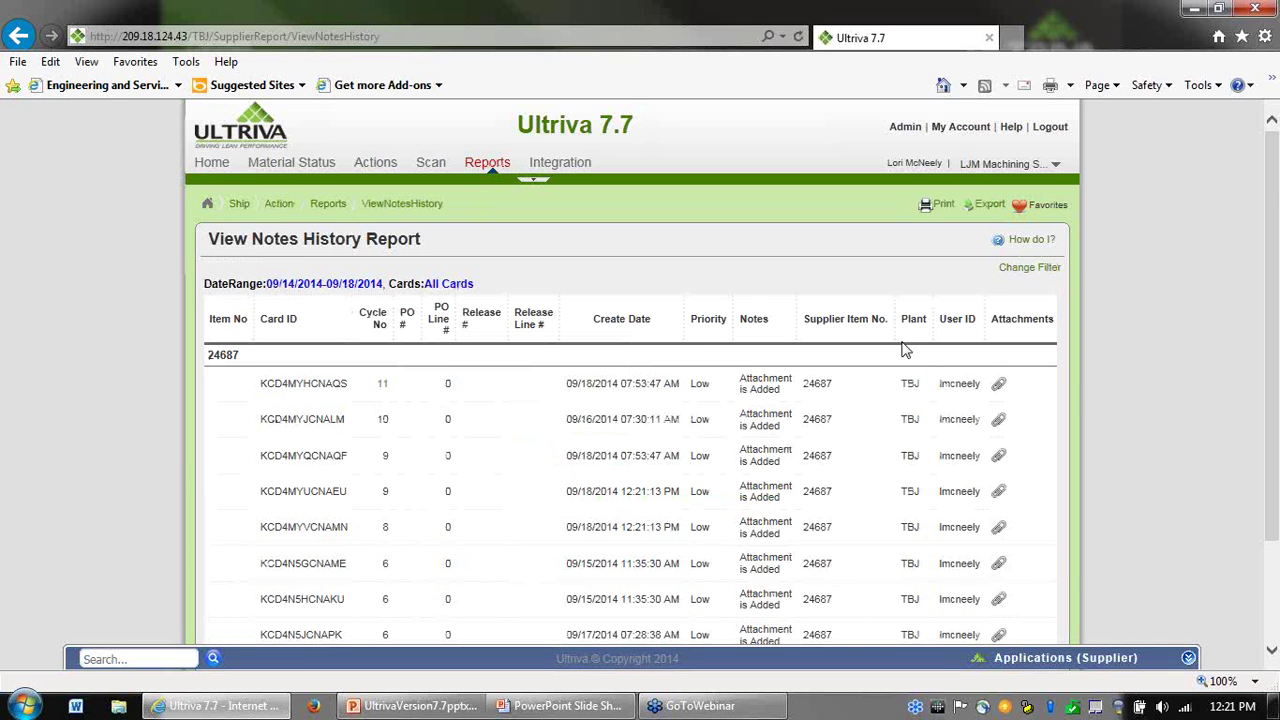
# View the attachment details of cards KCD4MYHCNAQS and KCD4MYUCNAEU in the notes history report, closing each one after viewing
pyautogui.scroll(-1, 1089, 361)
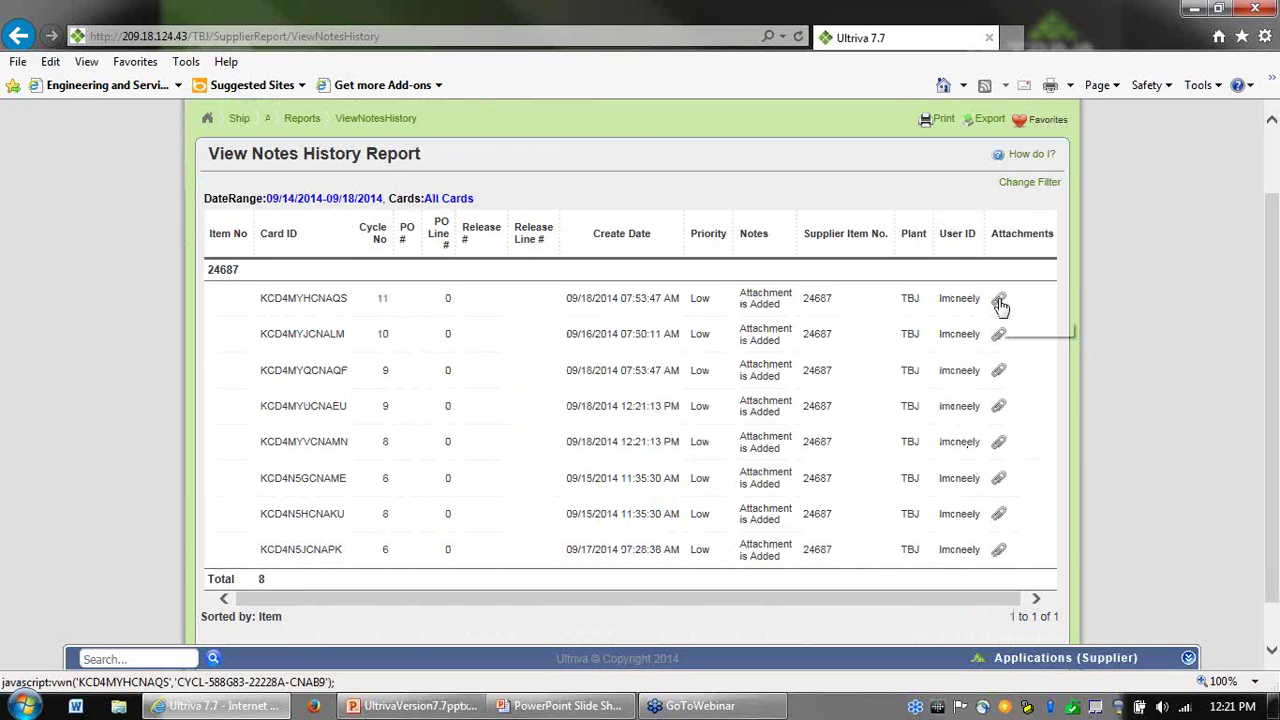
pyautogui.scroll(1, 1000, 303)
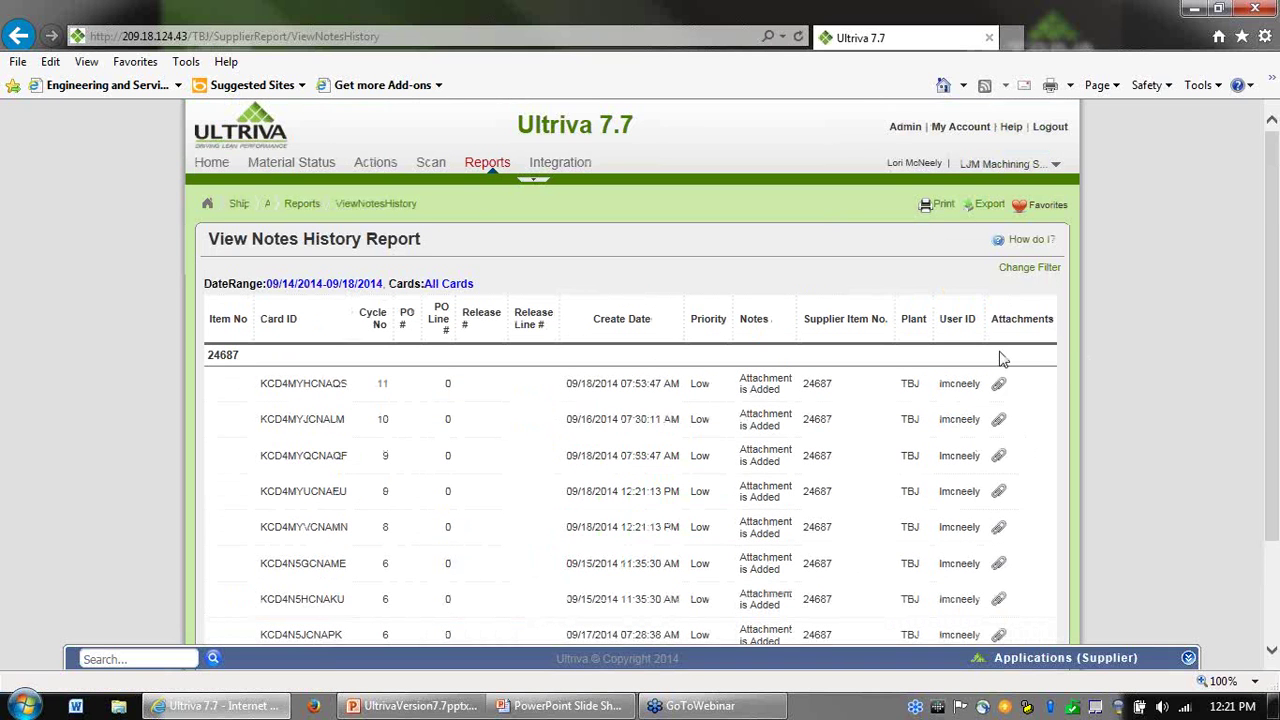
pyautogui.click(1000, 383)
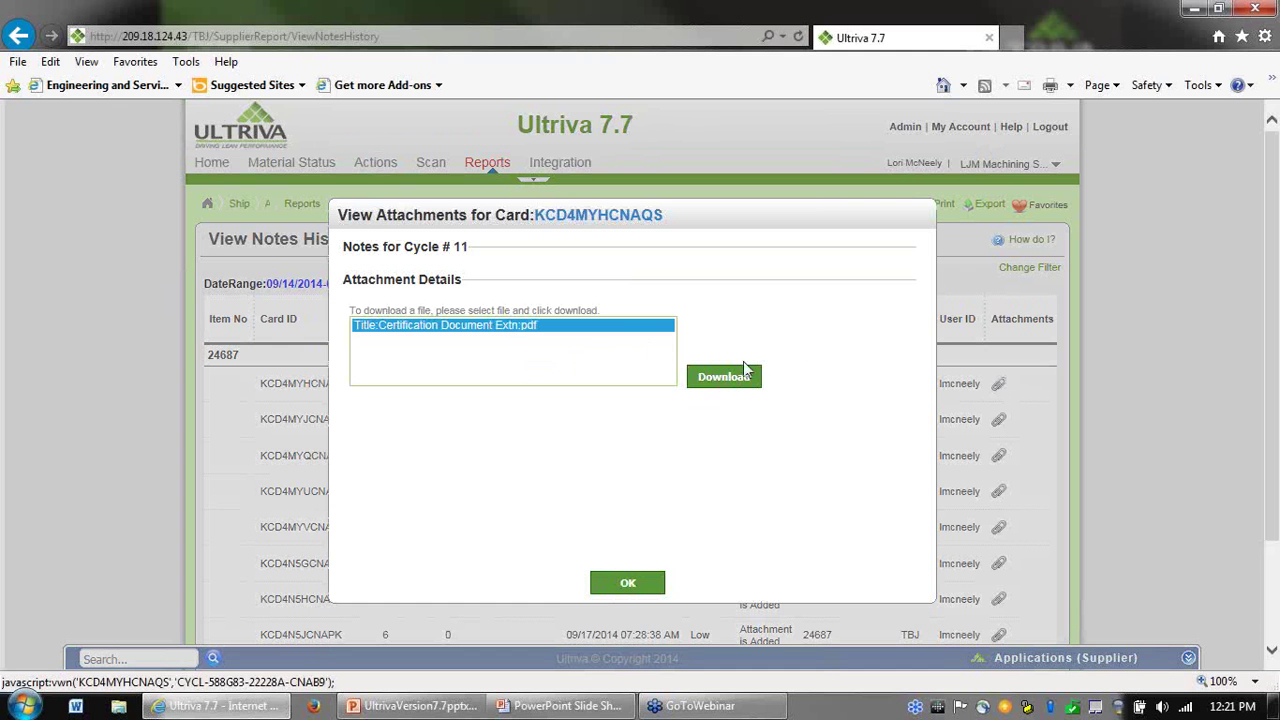
pyautogui.click(630, 588)
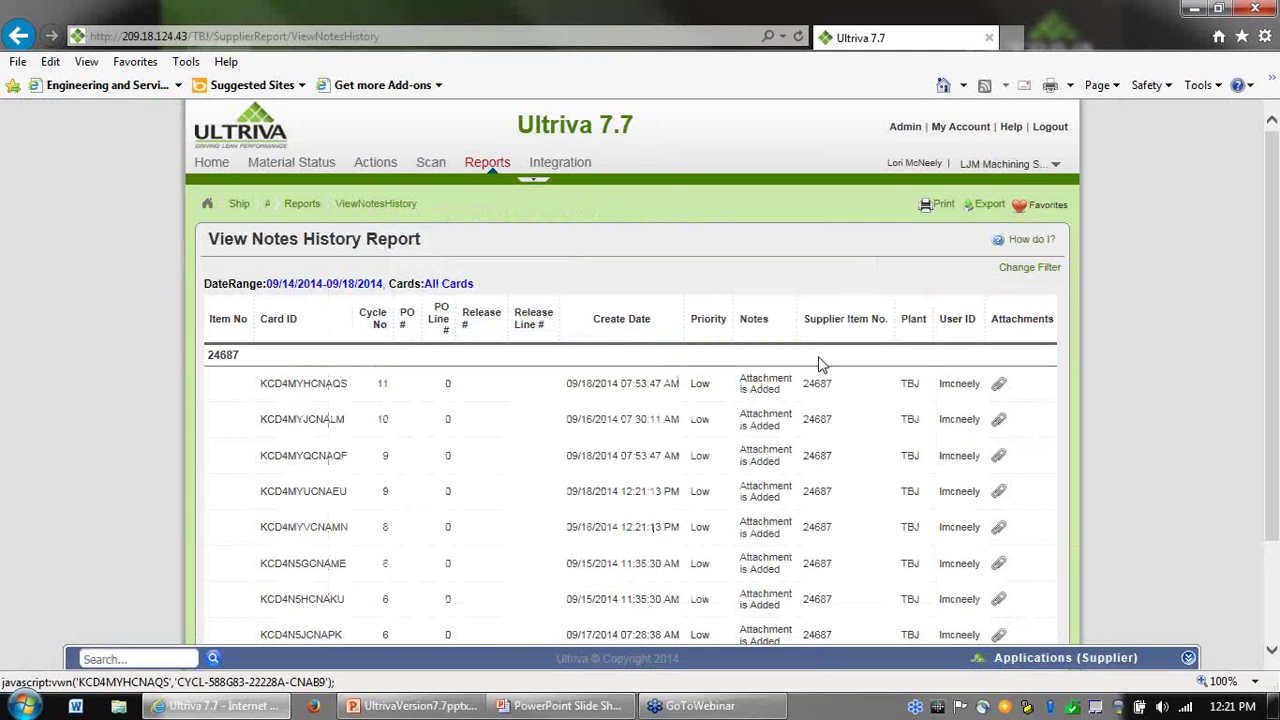
pyautogui.scroll(-2, 1100, 348)
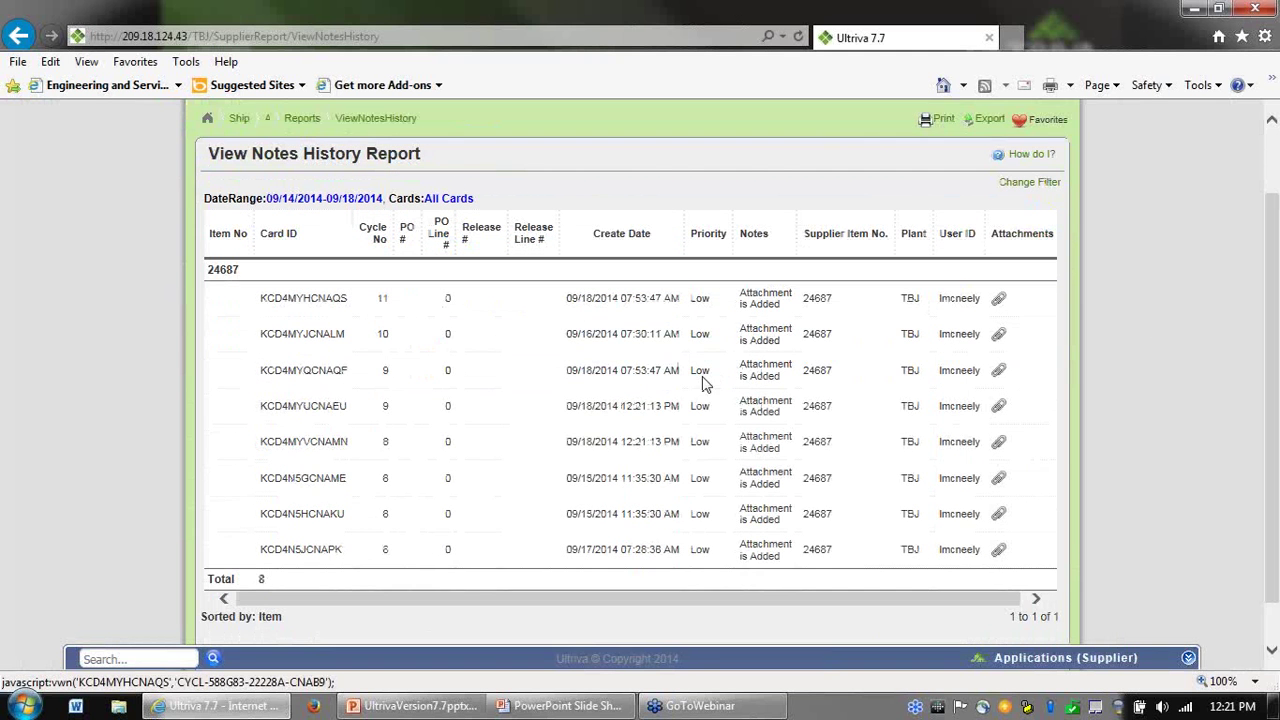
pyautogui.click(998, 406)
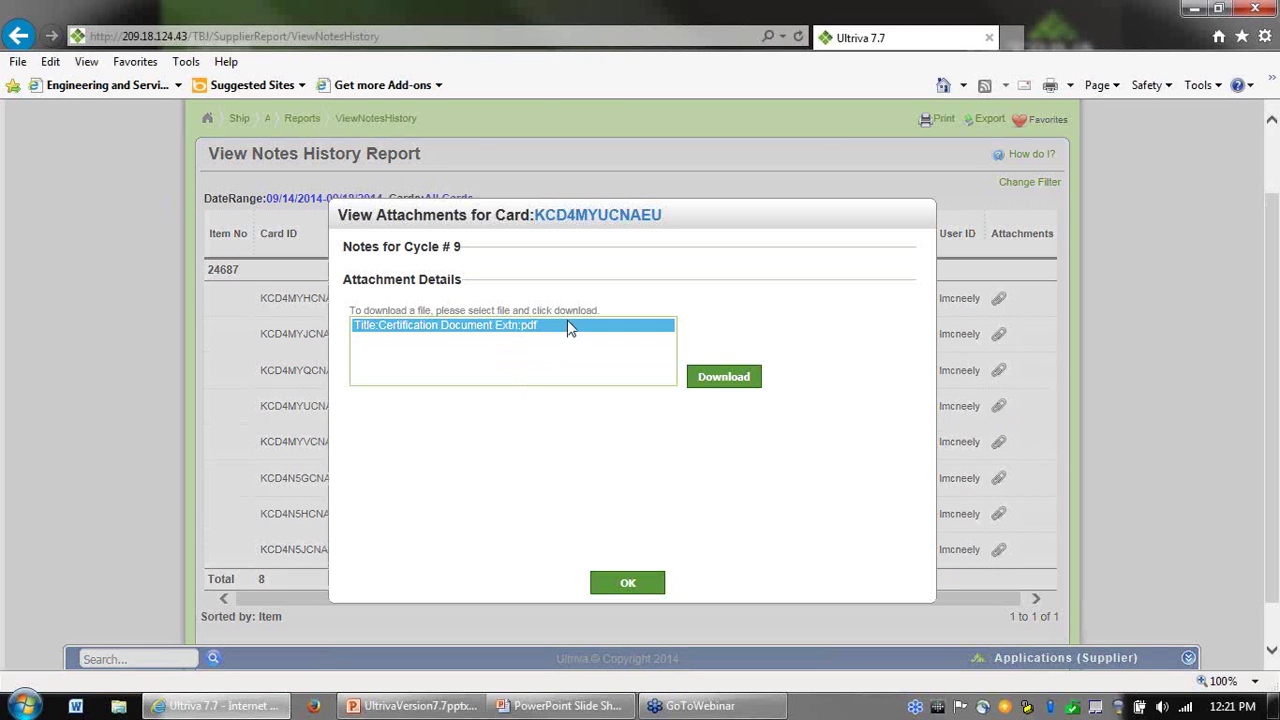
pyautogui.click(632, 586)
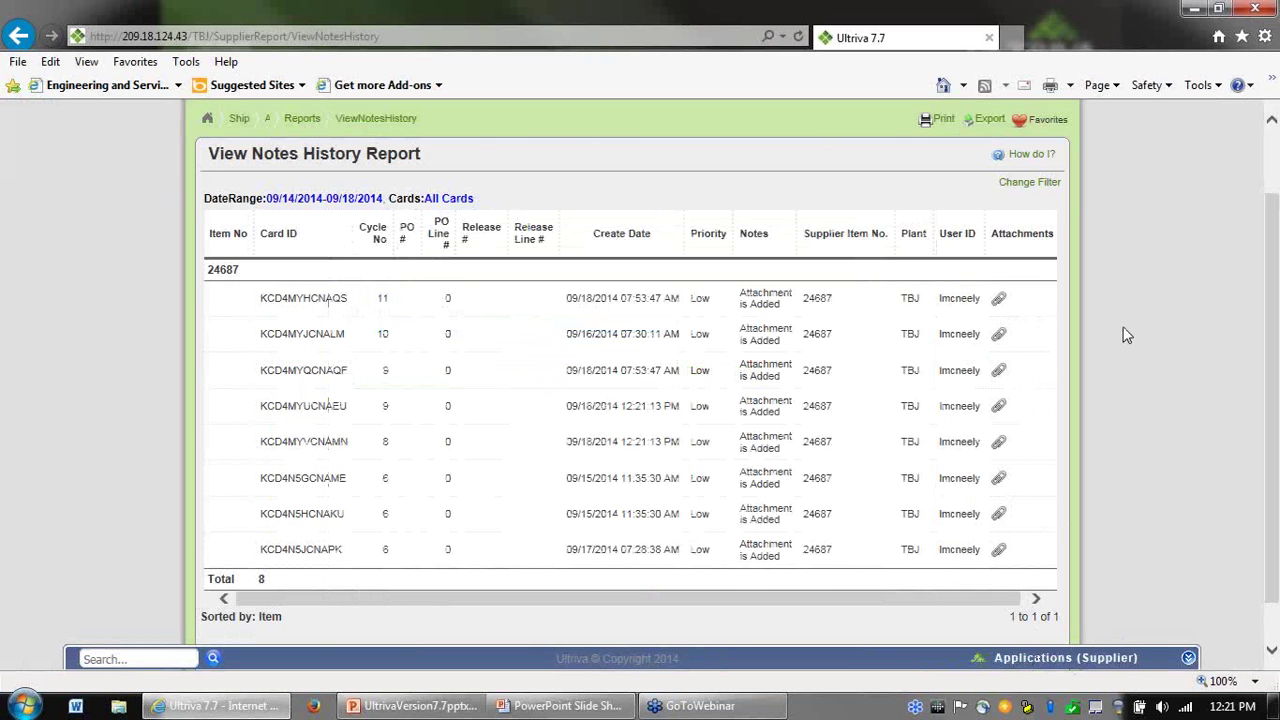
# Switch to the Plant application and open the list of shipped cards to receive for item 24687
pyautogui.scroll(2, 1117, 330)
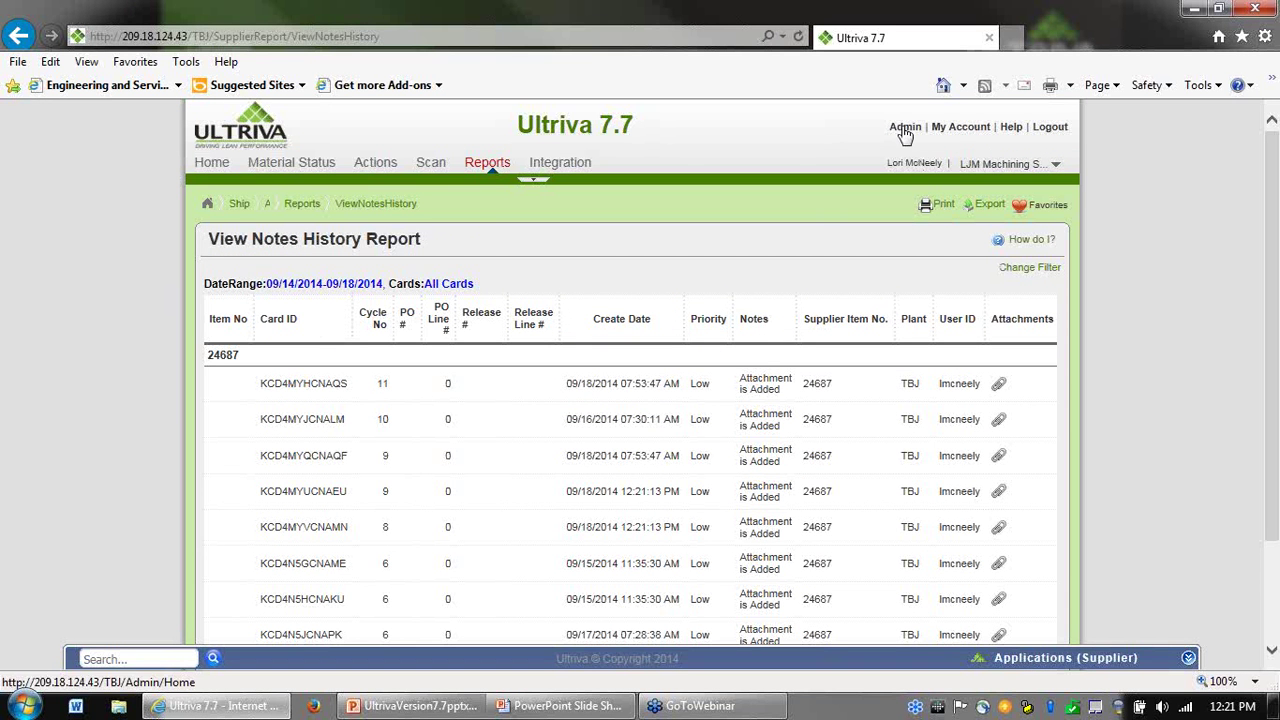
pyautogui.click(1030, 662)
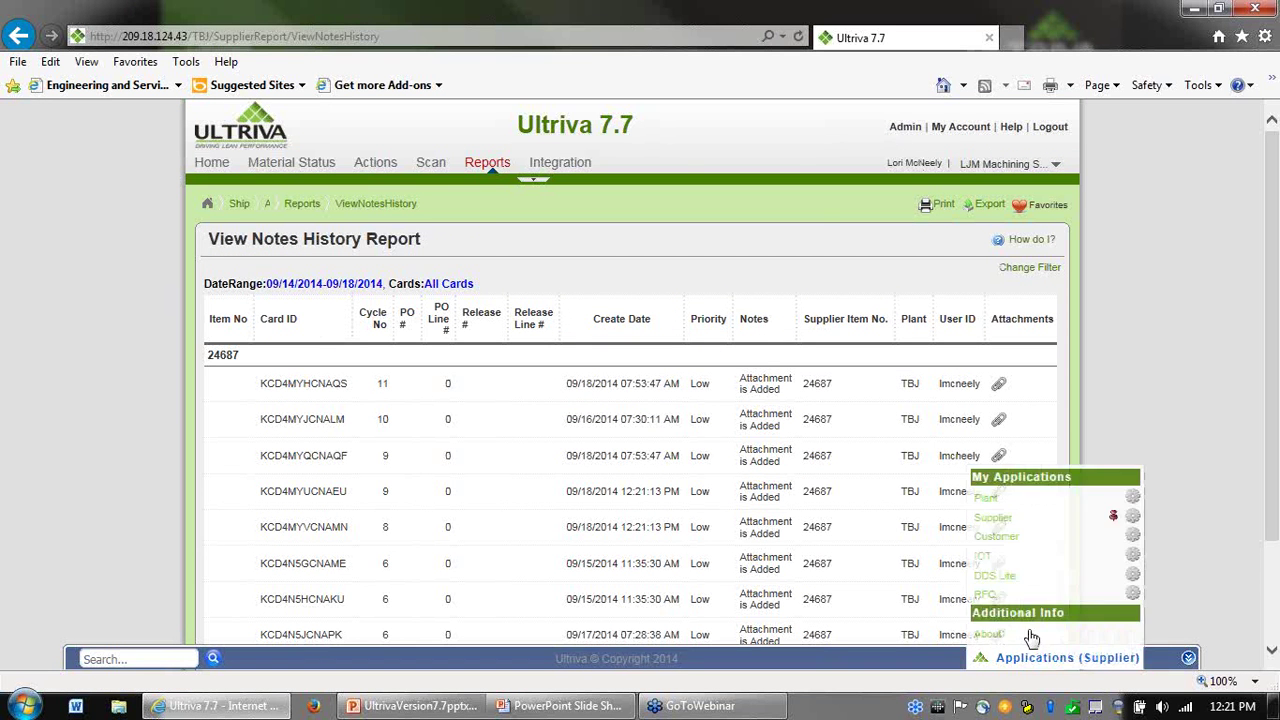
pyautogui.click(987, 503)
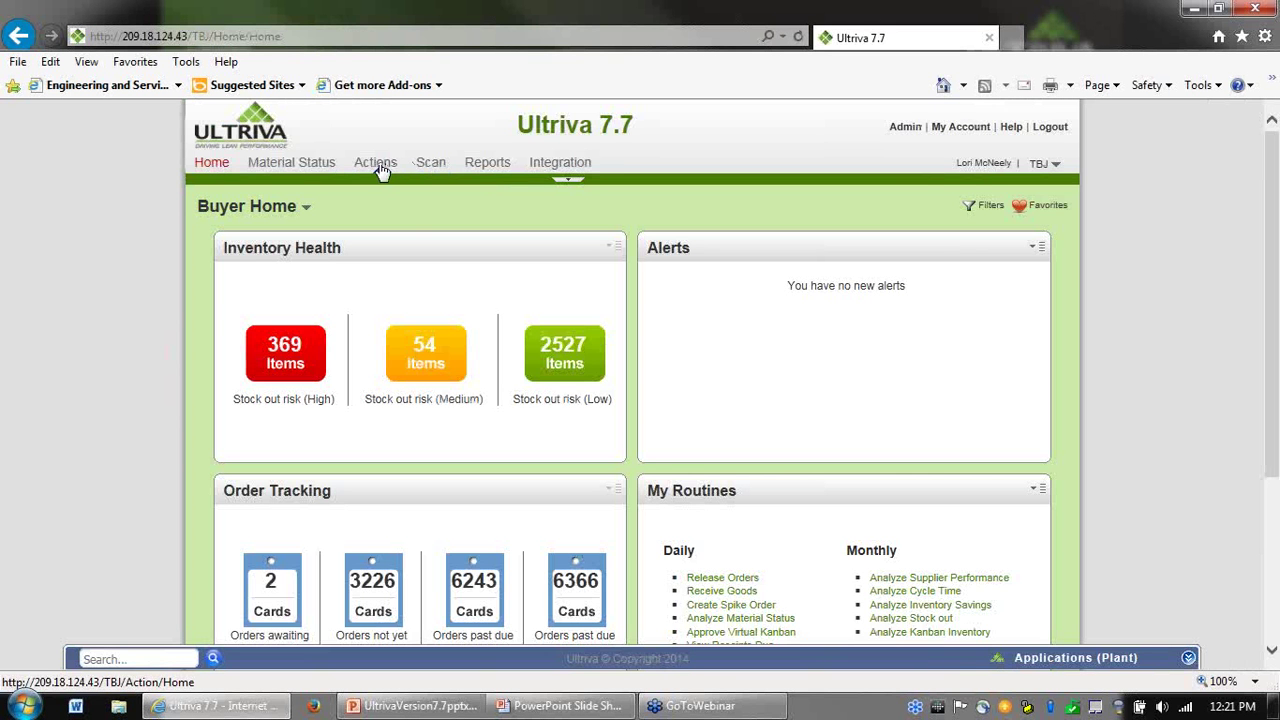
pyautogui.click(378, 166)
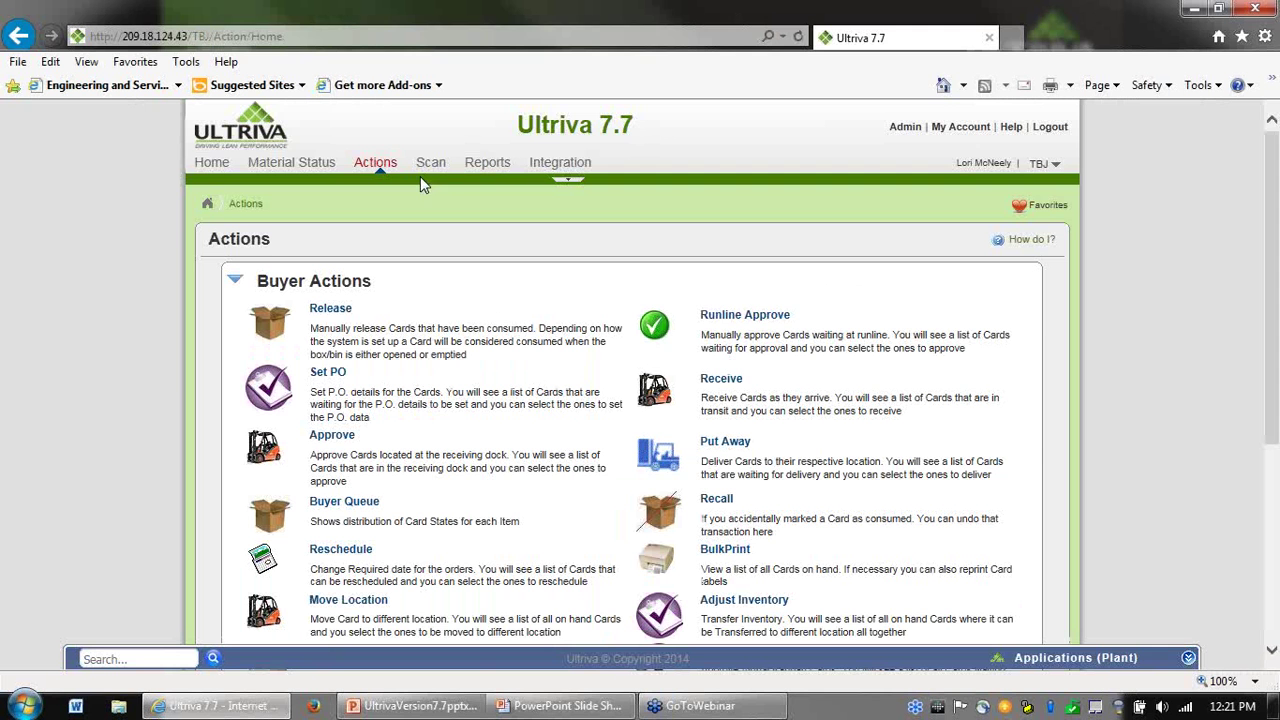
pyautogui.click(721, 380)
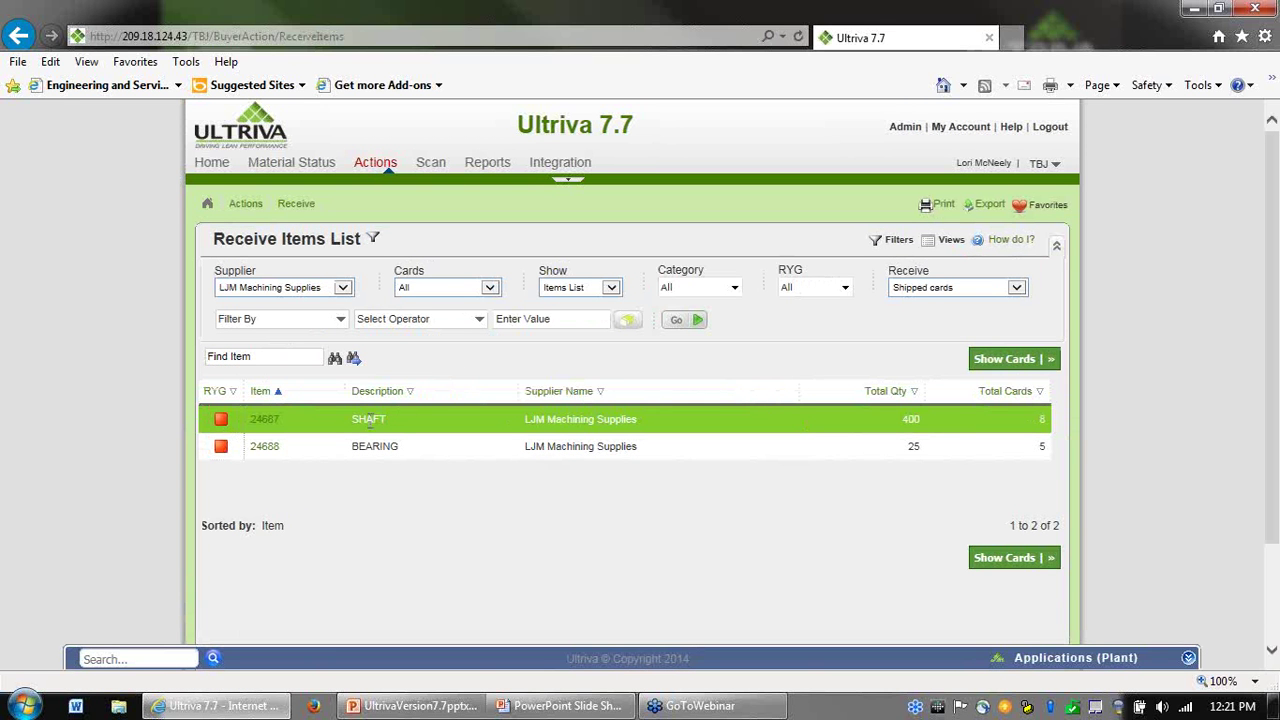
pyautogui.click(272, 421)
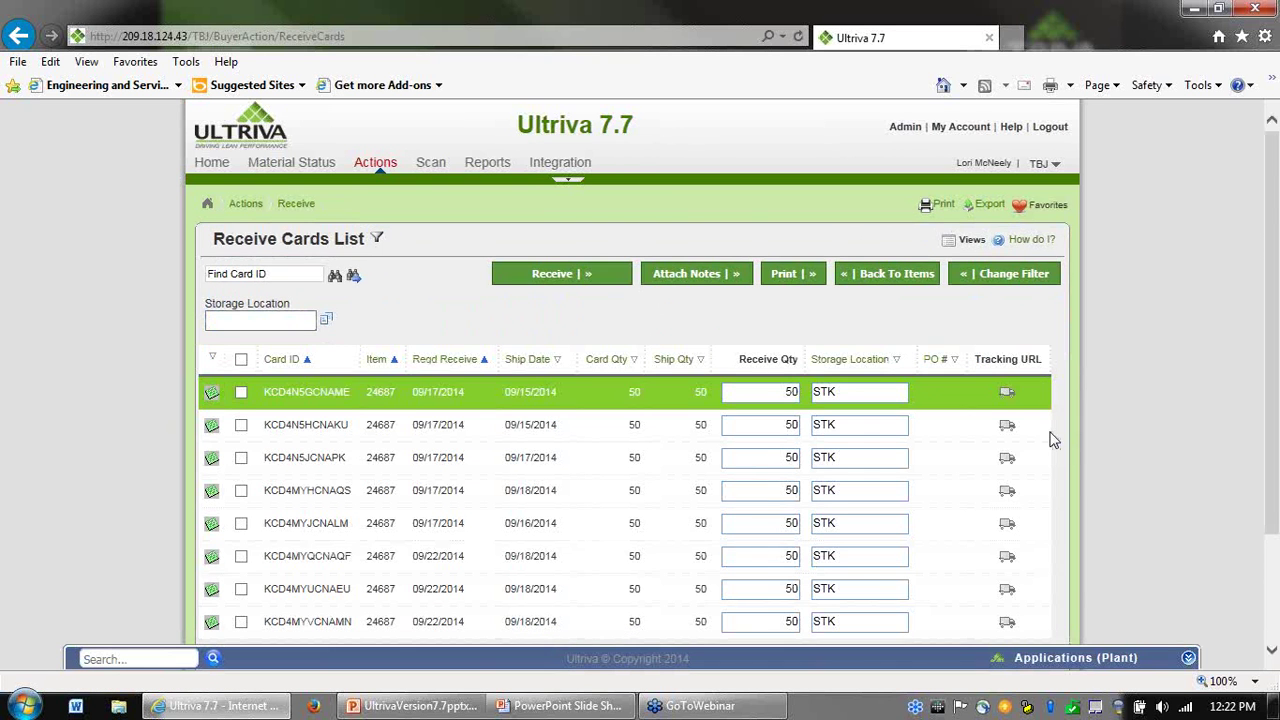
# View the notes of card KCD4N5GCNAME, download and open its "Cert of Conformance Part 23423423" PDF, and close the notes
pyautogui.scroll(-1, 1050, 440)
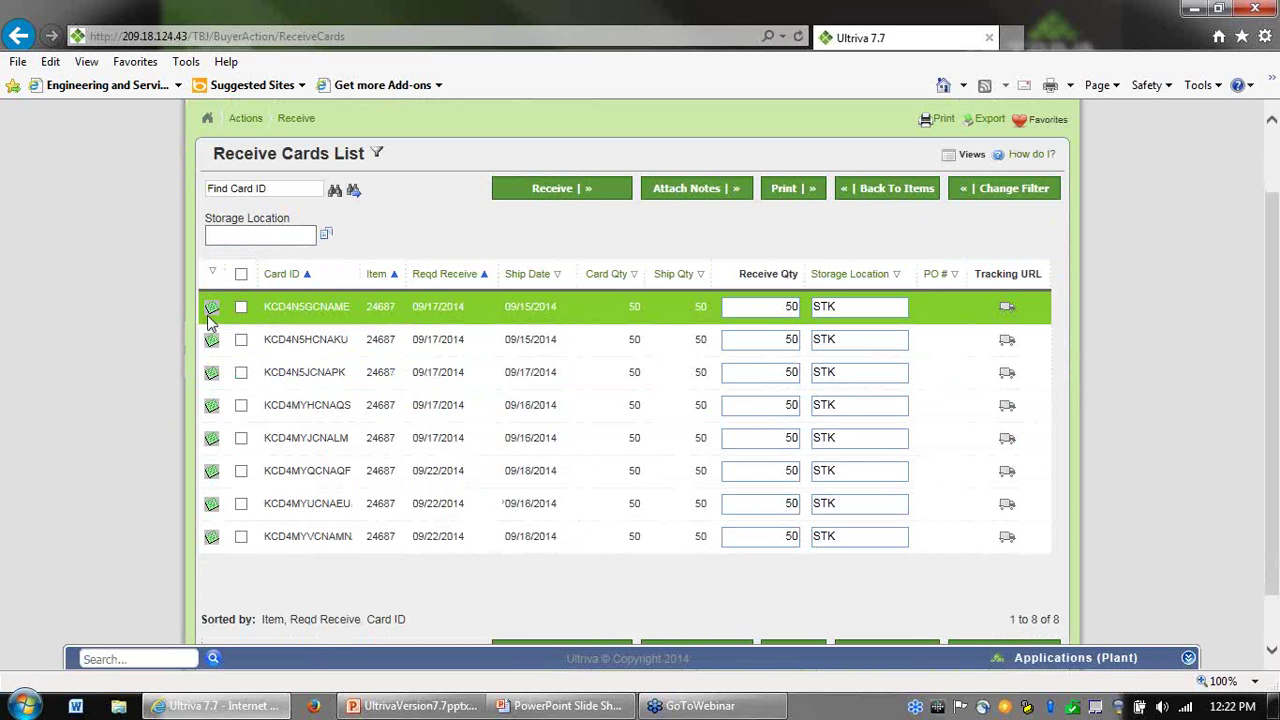
pyautogui.click(211, 307)
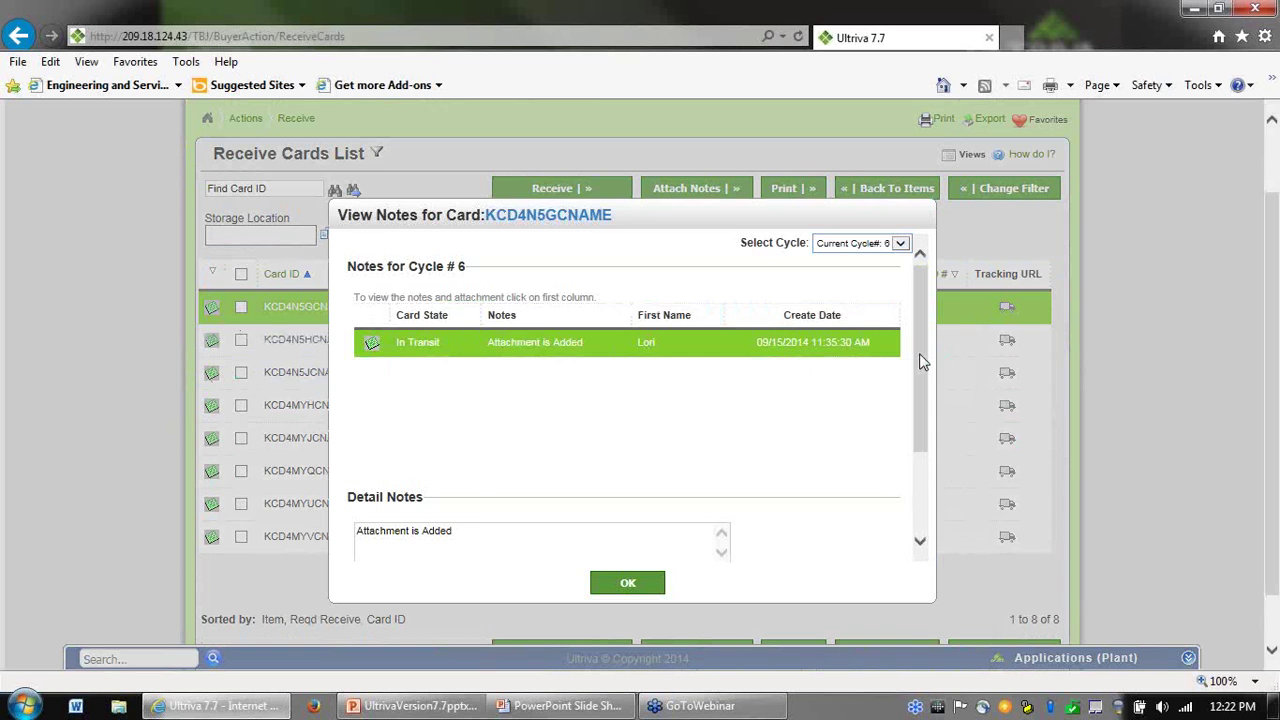
pyautogui.moveTo(919, 362); pyautogui.dragTo(930, 455)
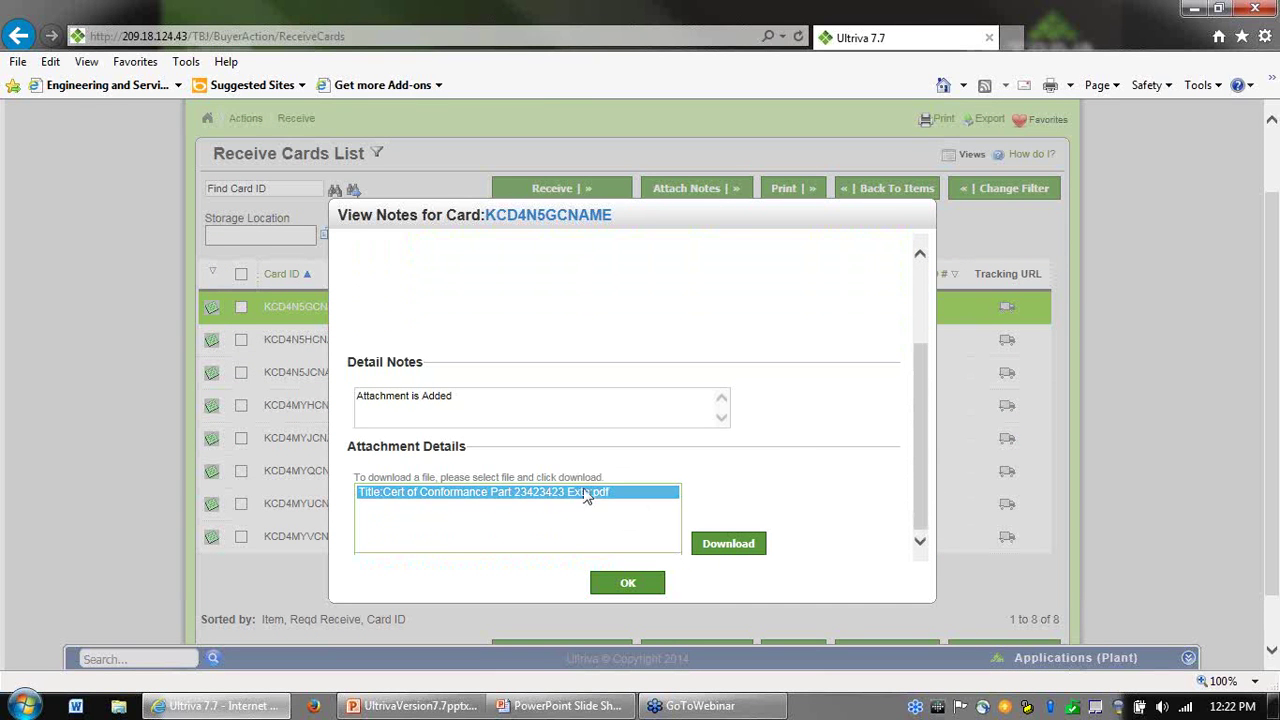
pyautogui.click(730, 548)
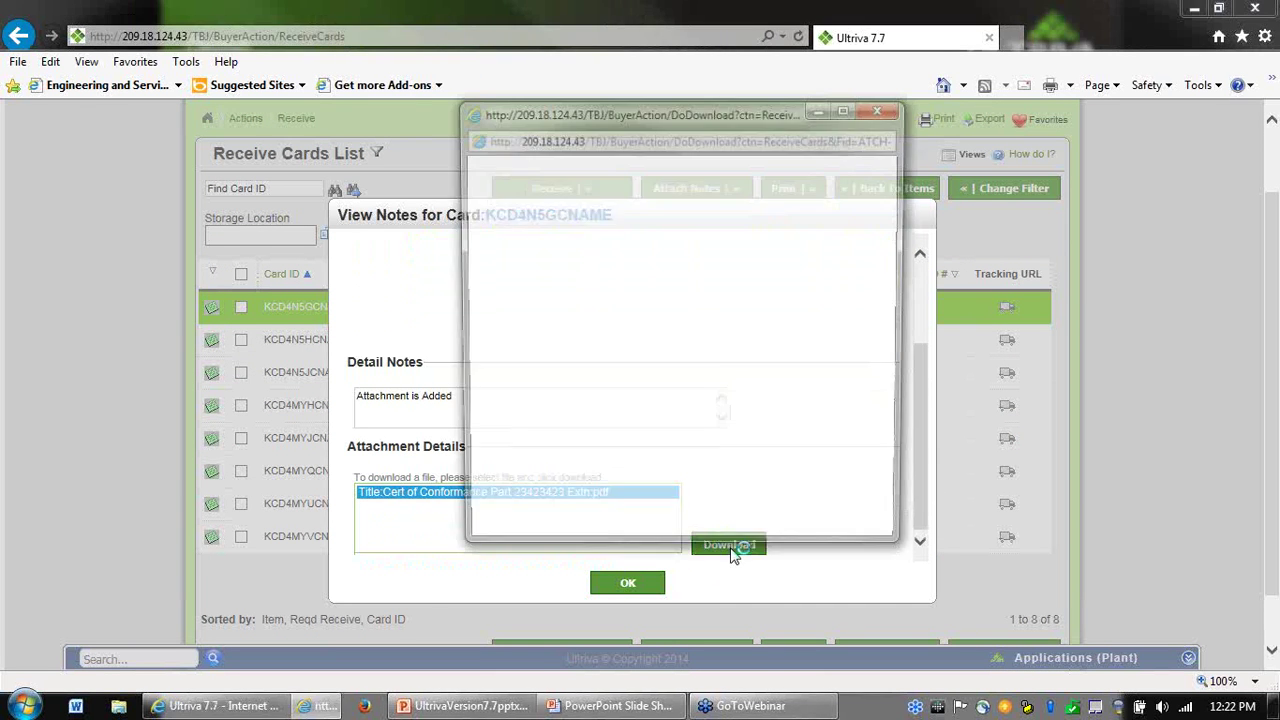
pyautogui.click(869, 671)
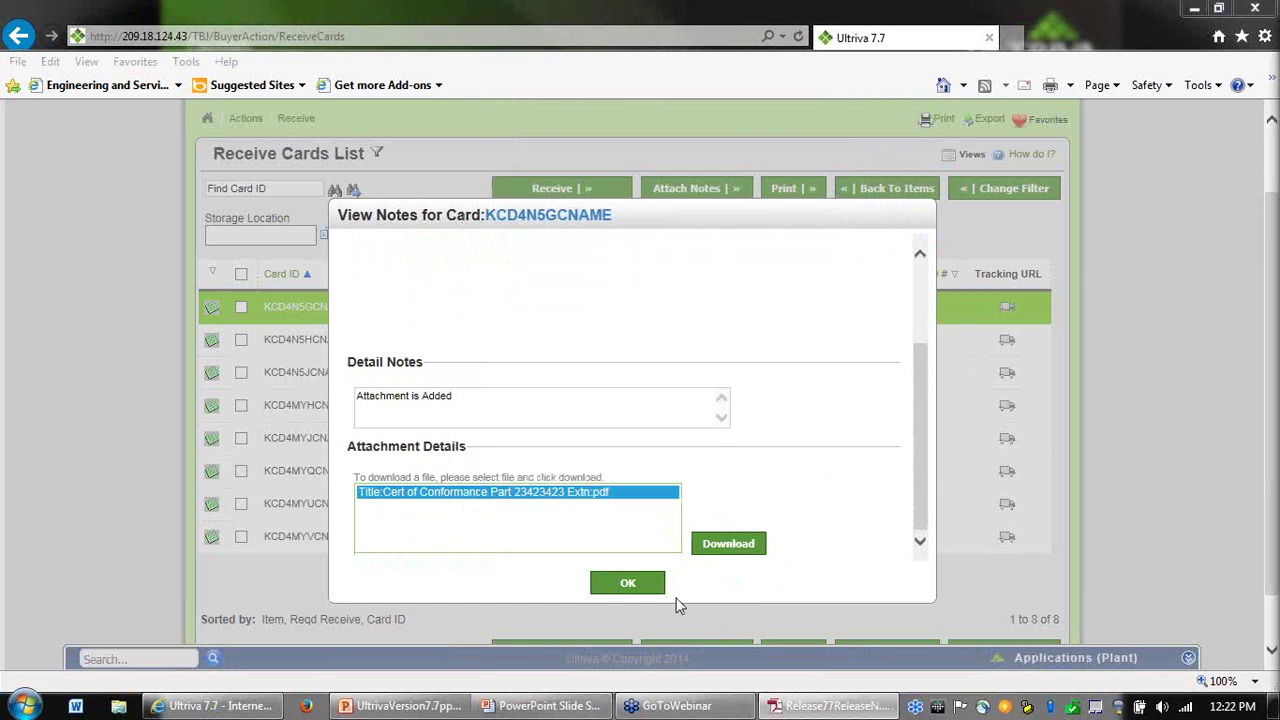
pyautogui.click(630, 586)
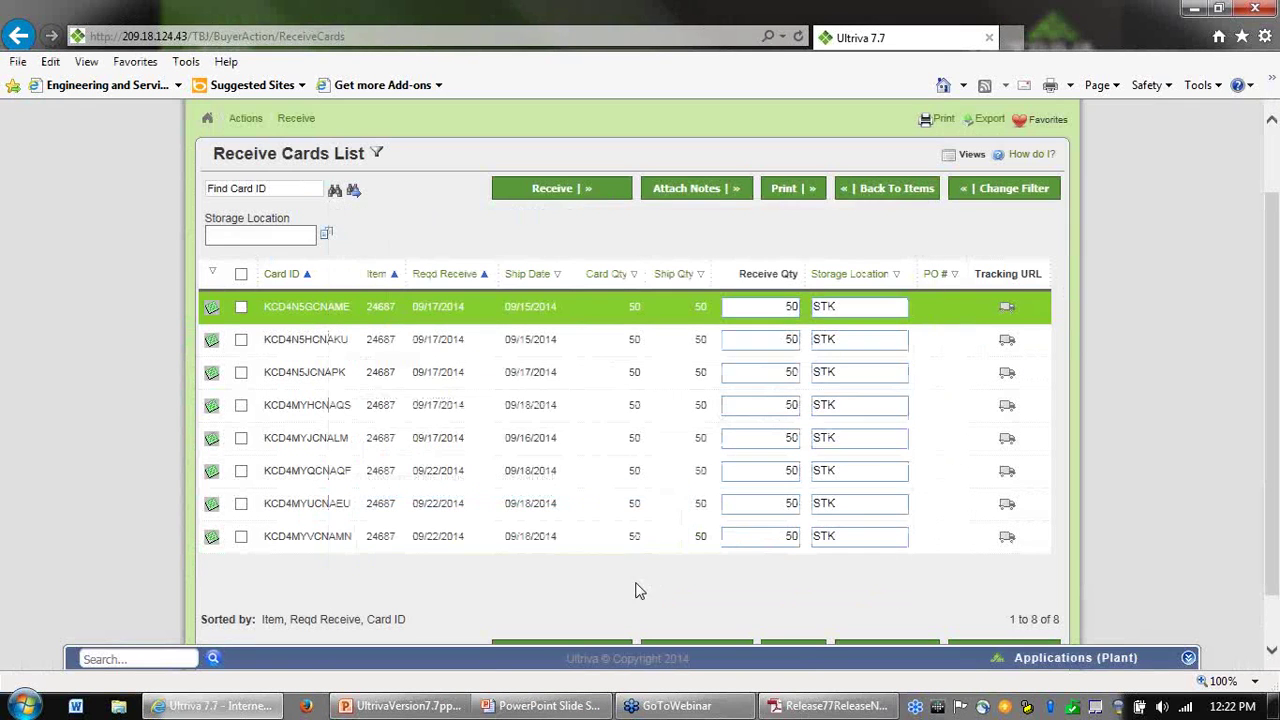
# Run the buyer's View Notes History report for all cards with the date range 09/14/2014-09/18/2014
pyautogui.scroll(2, 365, 340)
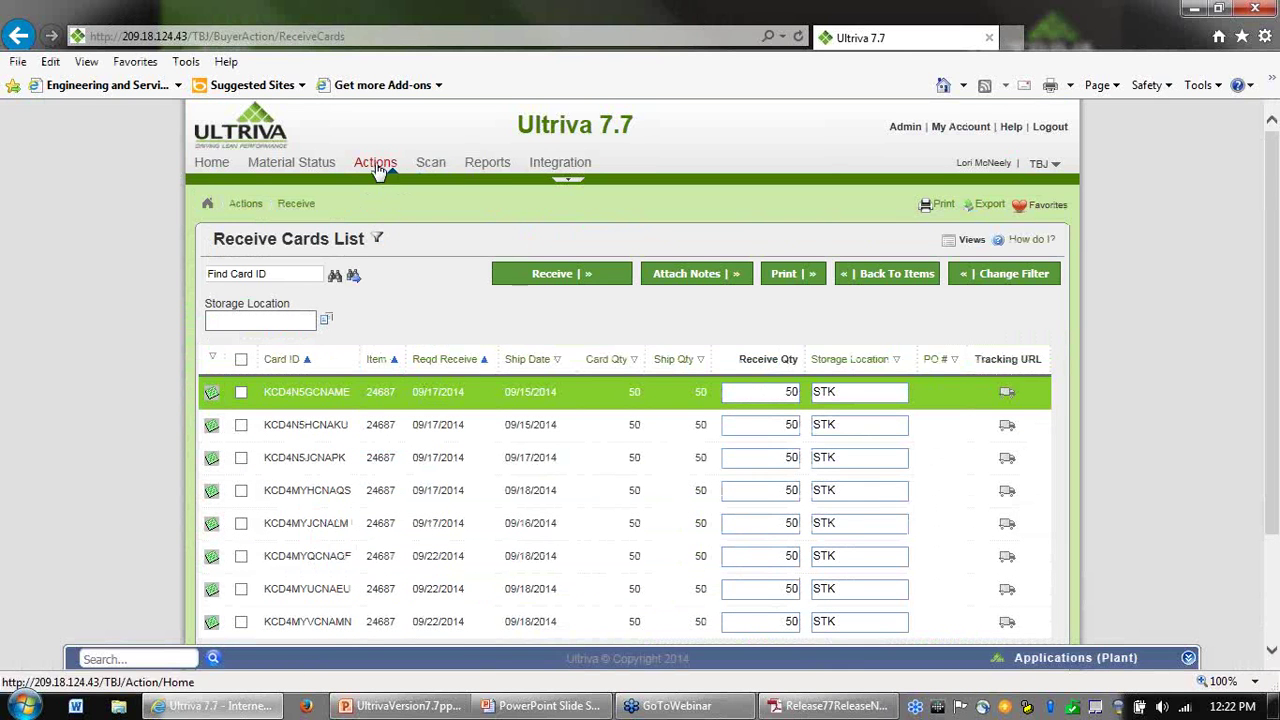
pyautogui.click(487, 164)
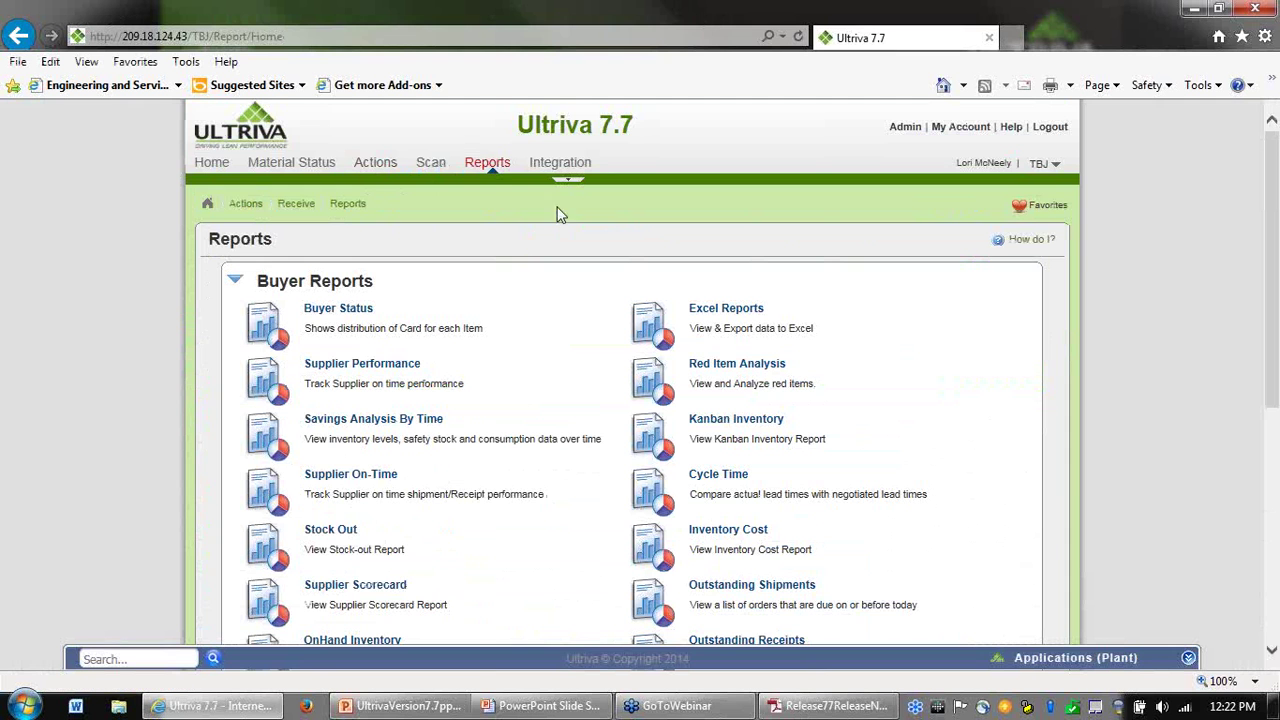
pyautogui.scroll(-3, 867, 390)
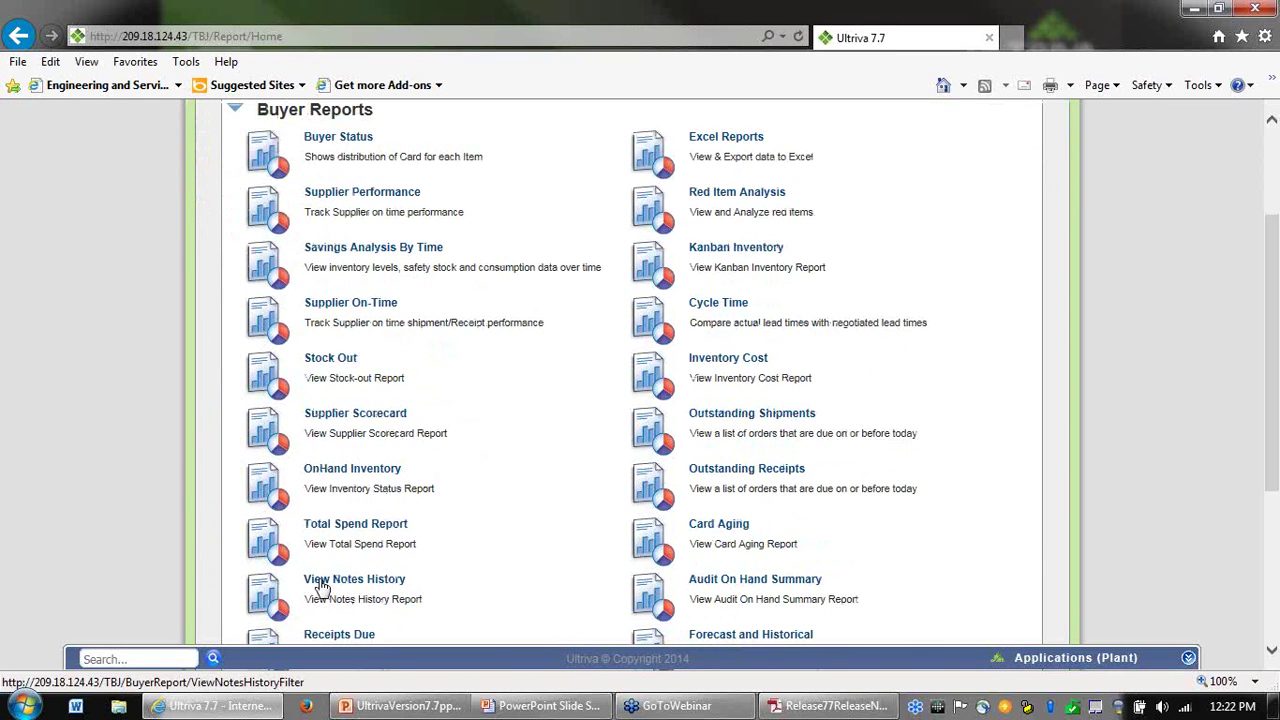
pyautogui.click(322, 587)
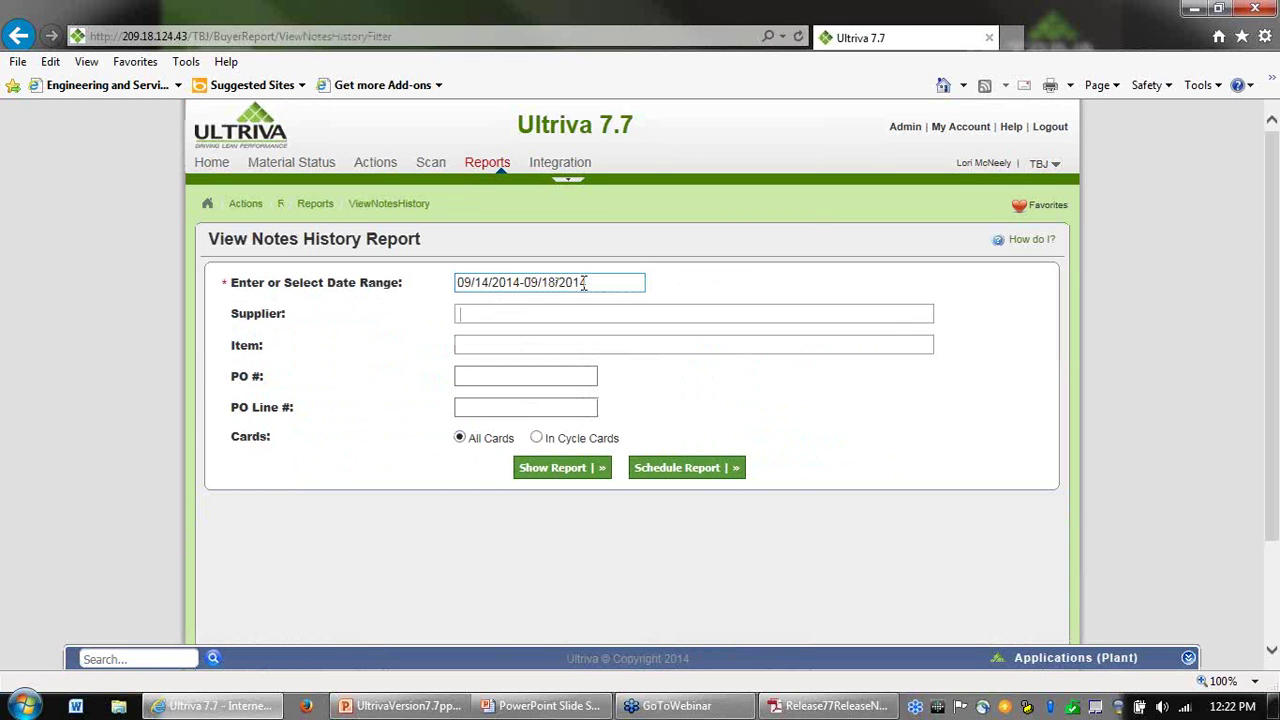
pyautogui.click(550, 282)
pyautogui.click(515, 333)
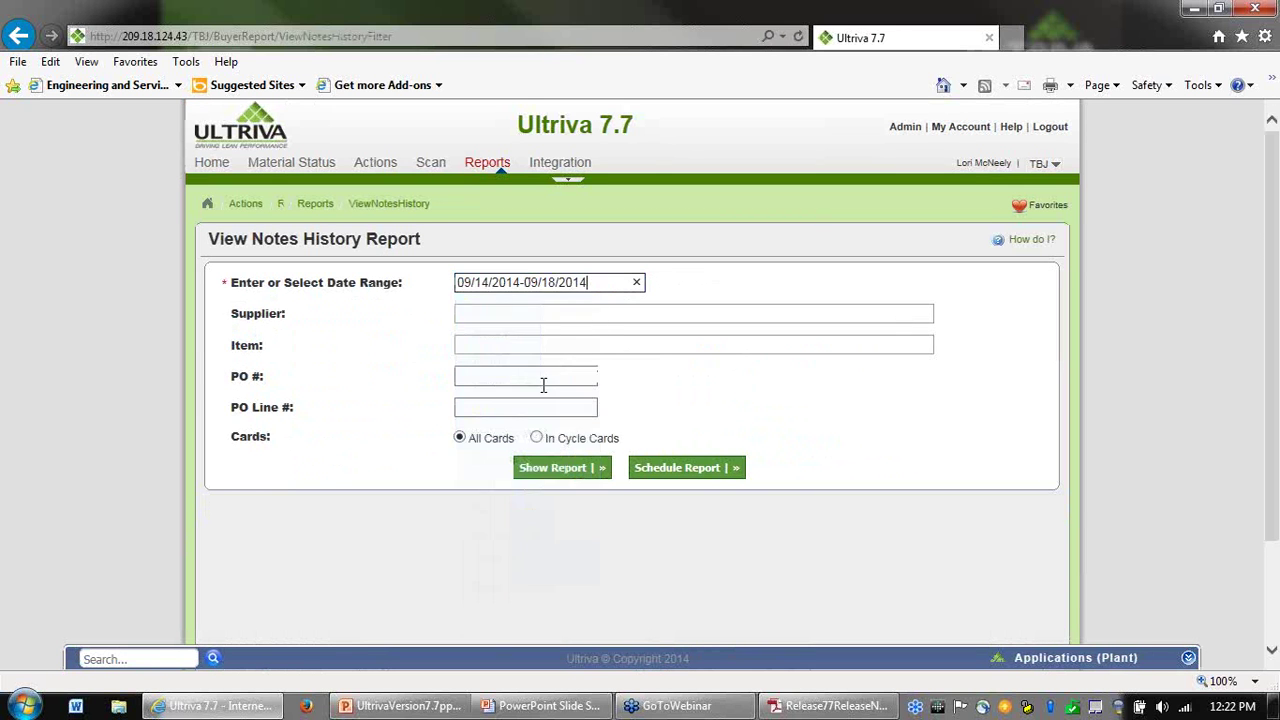
pyautogui.click(560, 468)
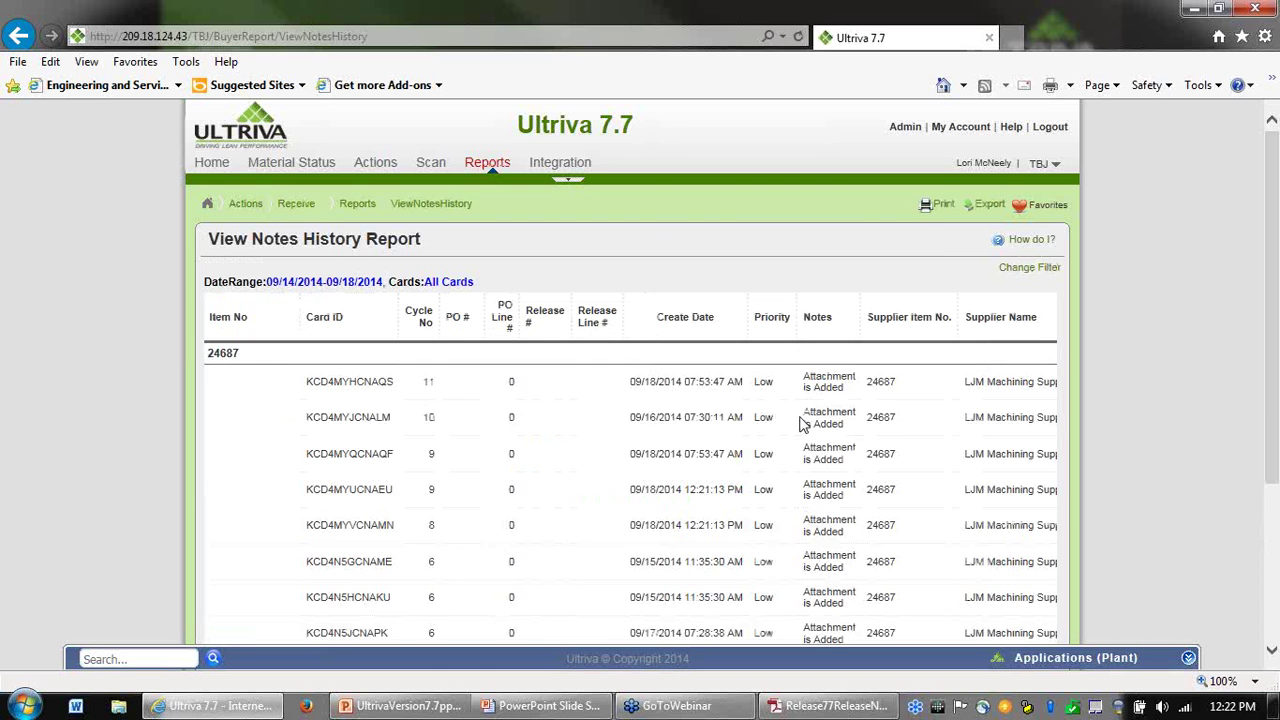
# Examine the buyer's notes history report and view the attachment details of card KCD4MYVCNAMN
pyautogui.scroll(-5, 766, 443)
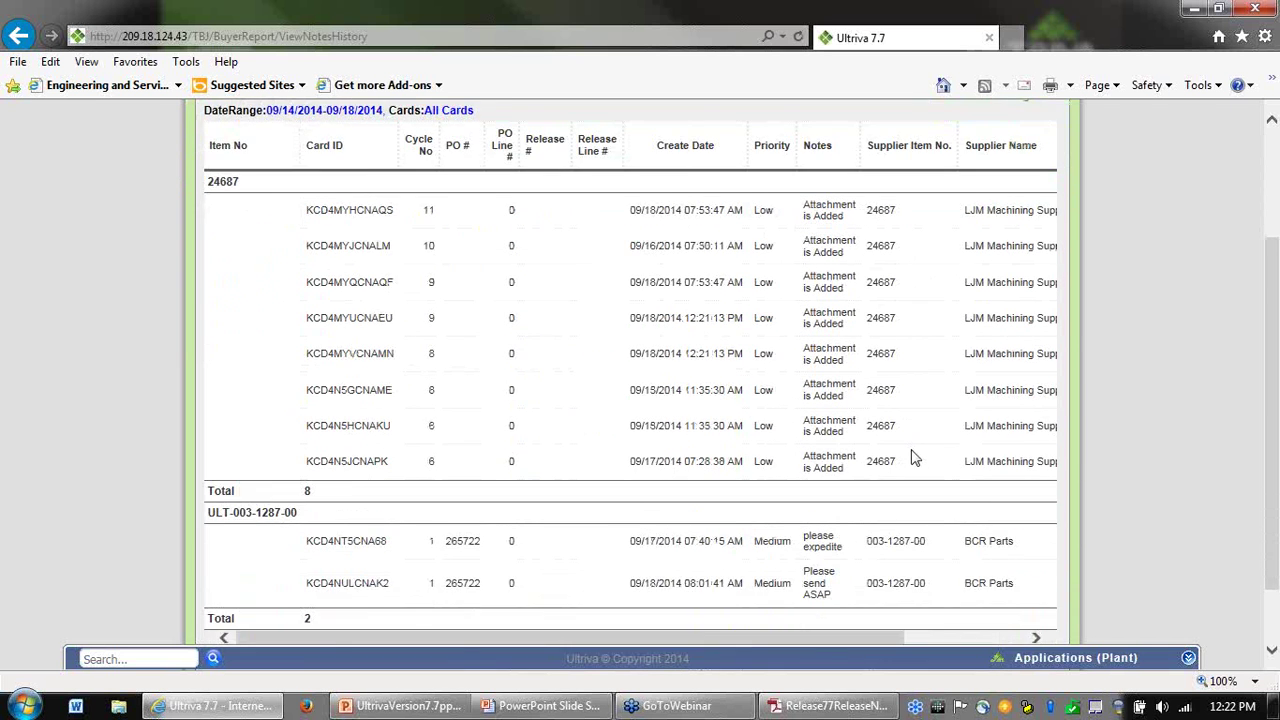
pyautogui.moveTo(832, 560); pyautogui.dragTo(1006, 477)
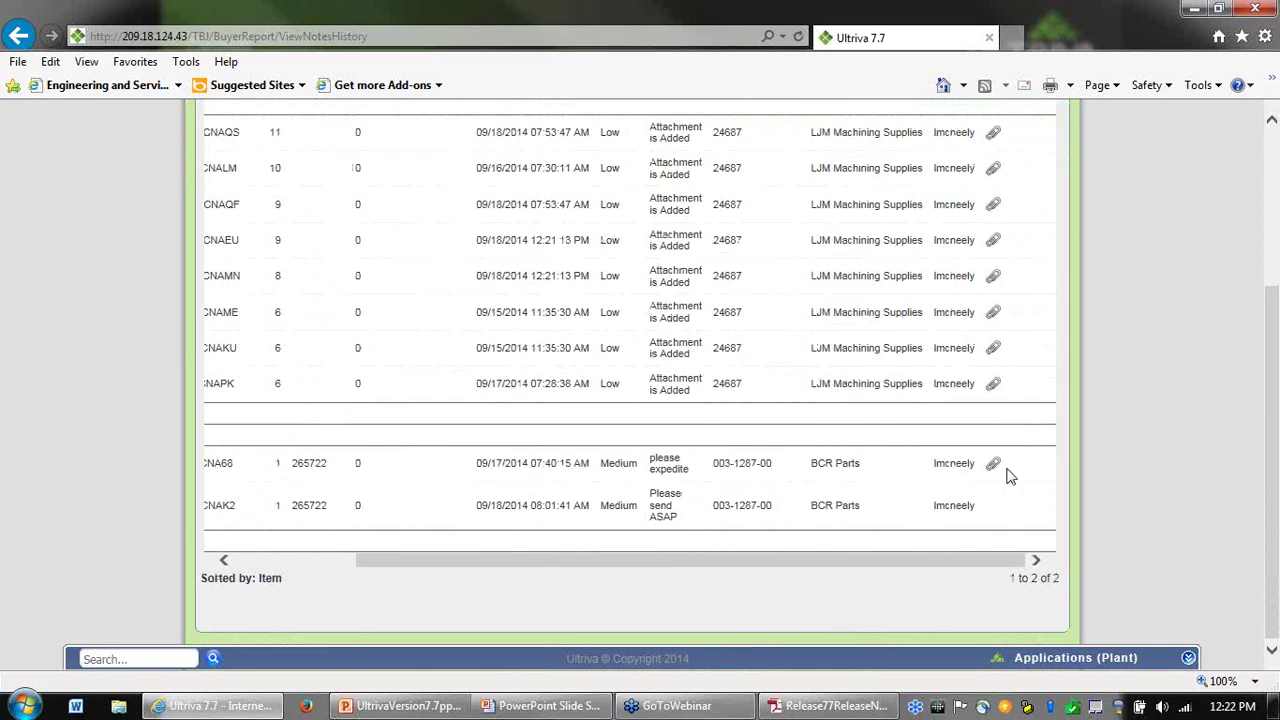
pyautogui.scroll(2, 1010, 453)
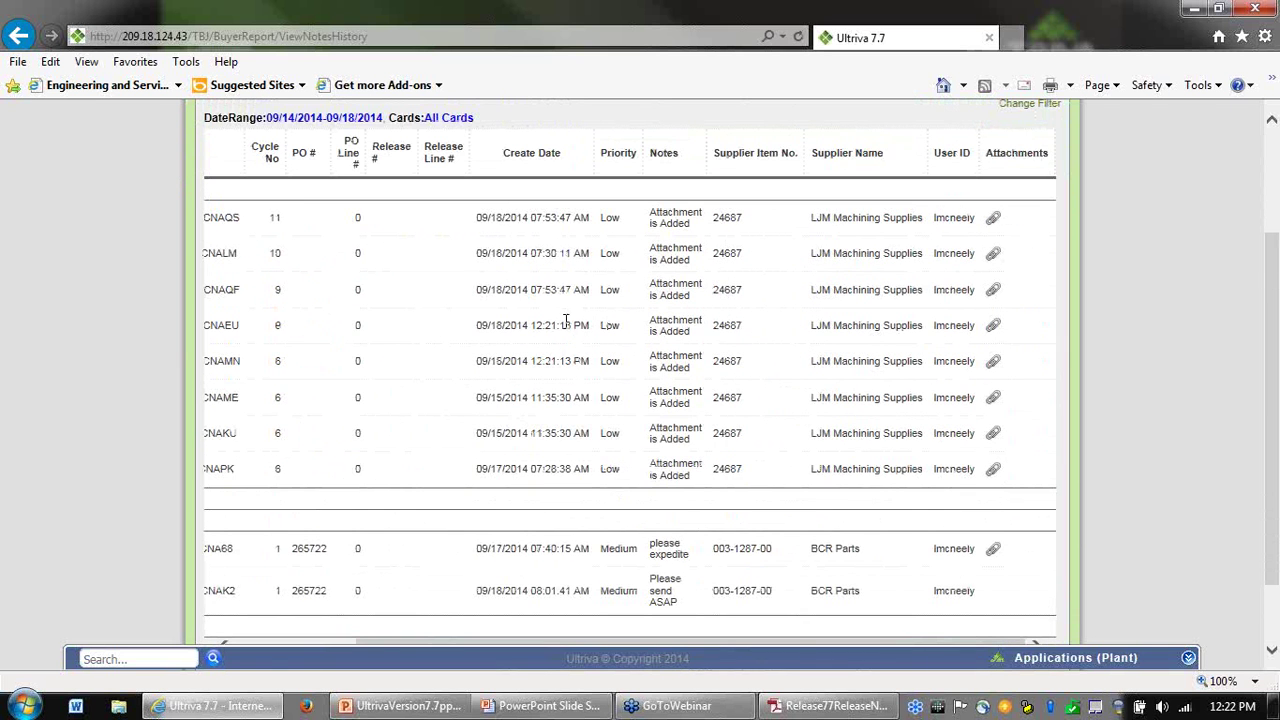
pyautogui.click(993, 363)
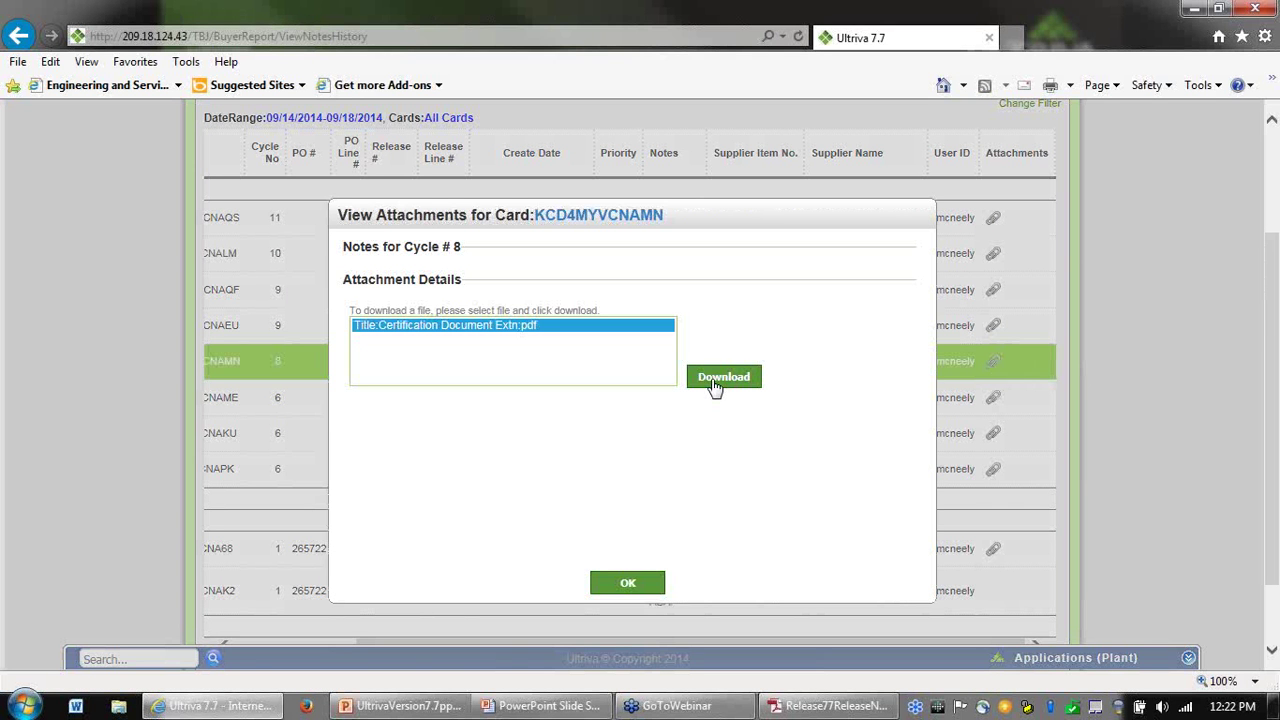
pyautogui.click(628, 584)
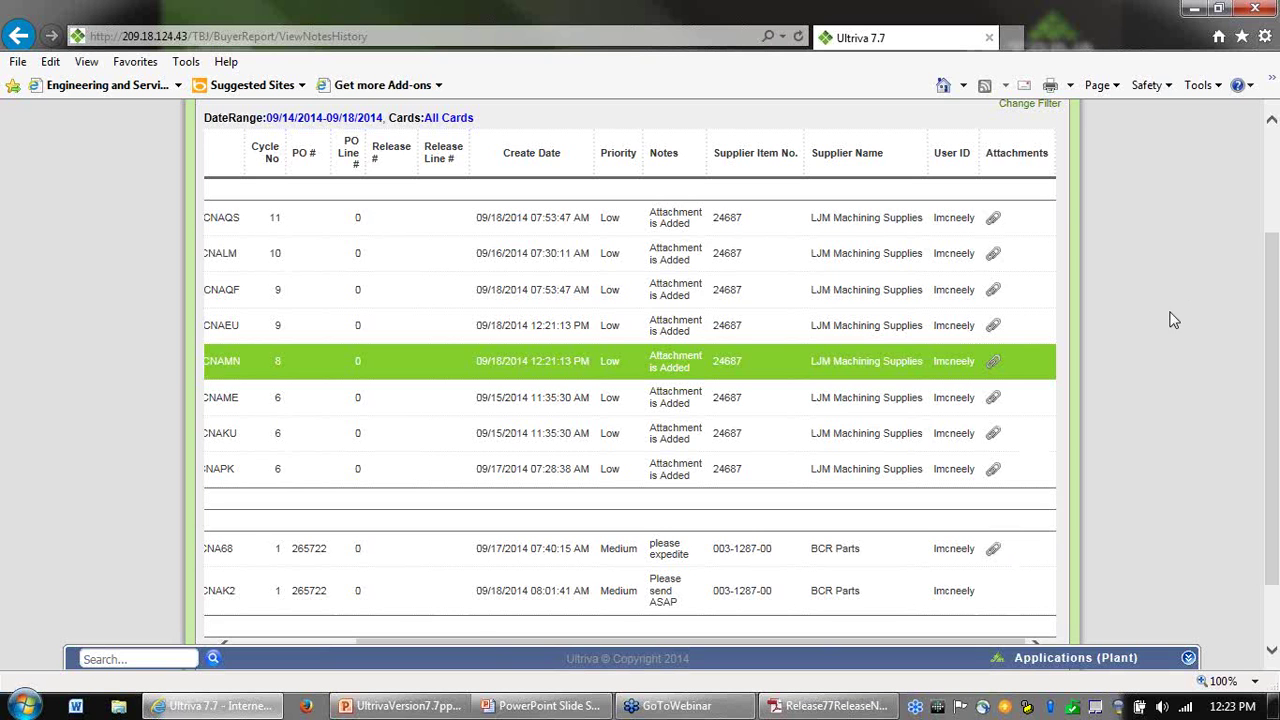
pyautogui.scroll(3, 1170, 322)
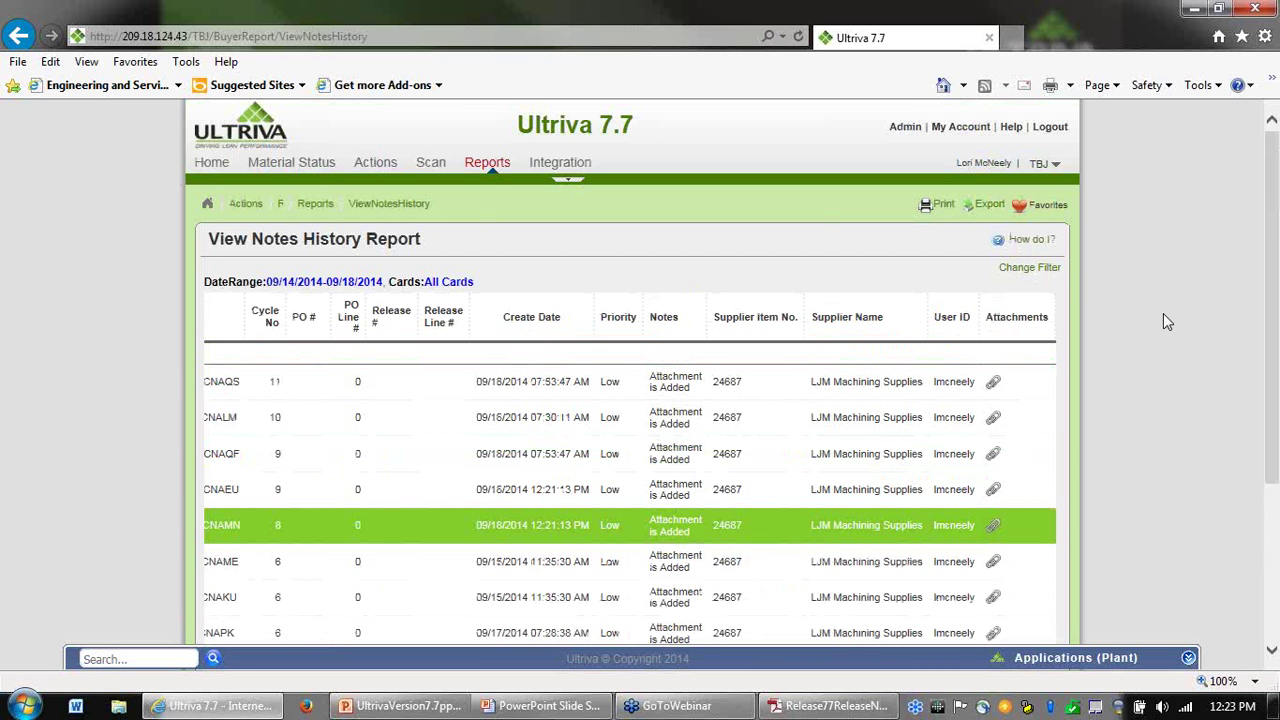
# Open the administration rules list and select the local KanbanCard rule "Supplier Note With Card"
pyautogui.click(905, 127)
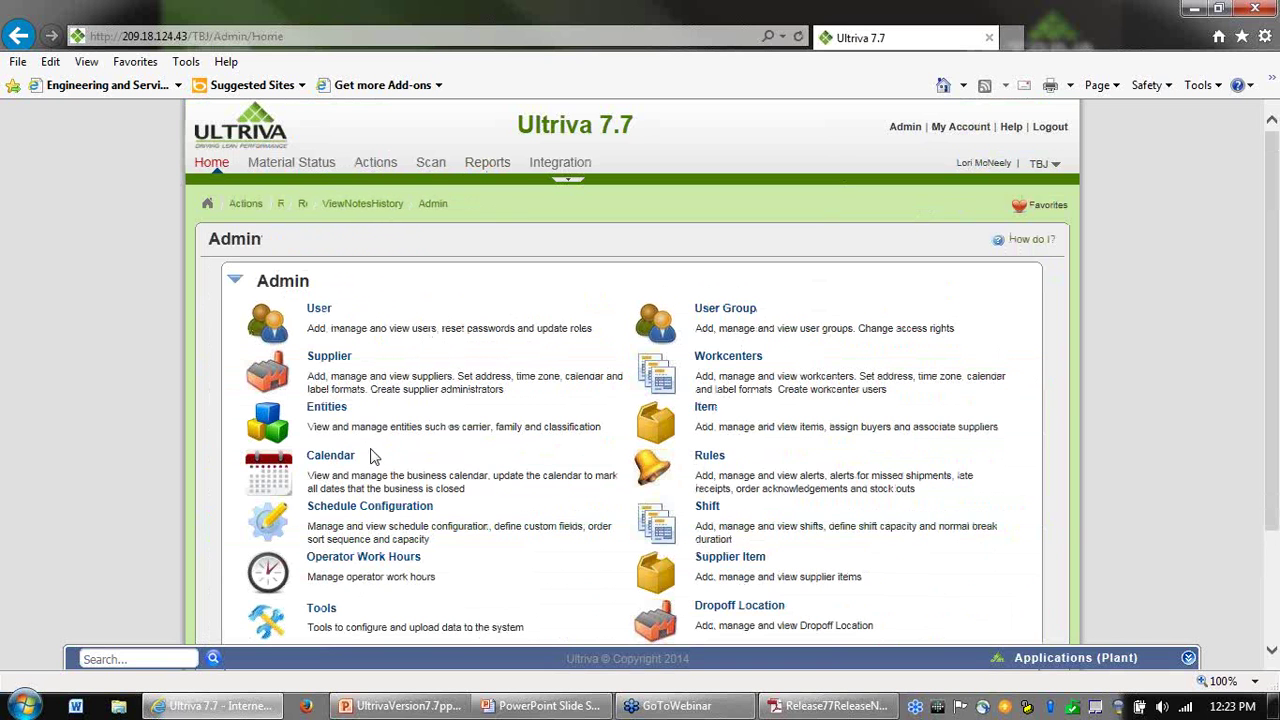
pyautogui.click(720, 463)
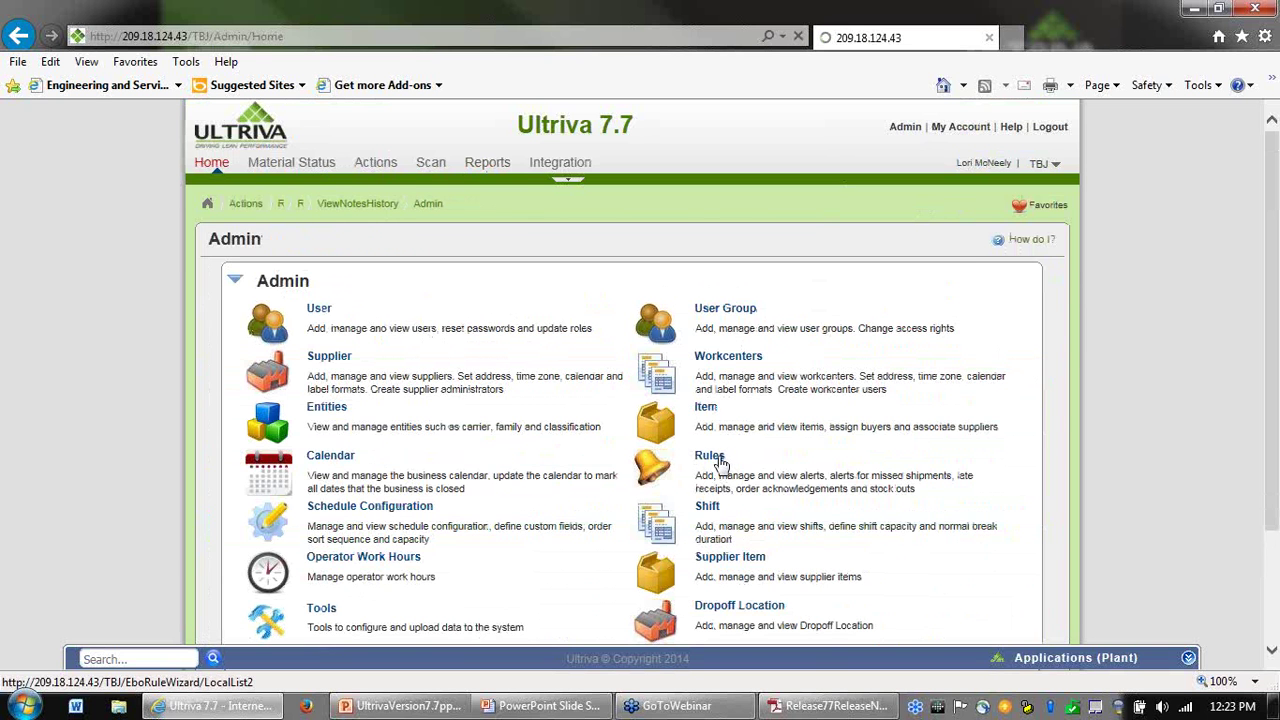
pyautogui.scroll(-3, 548, 443)
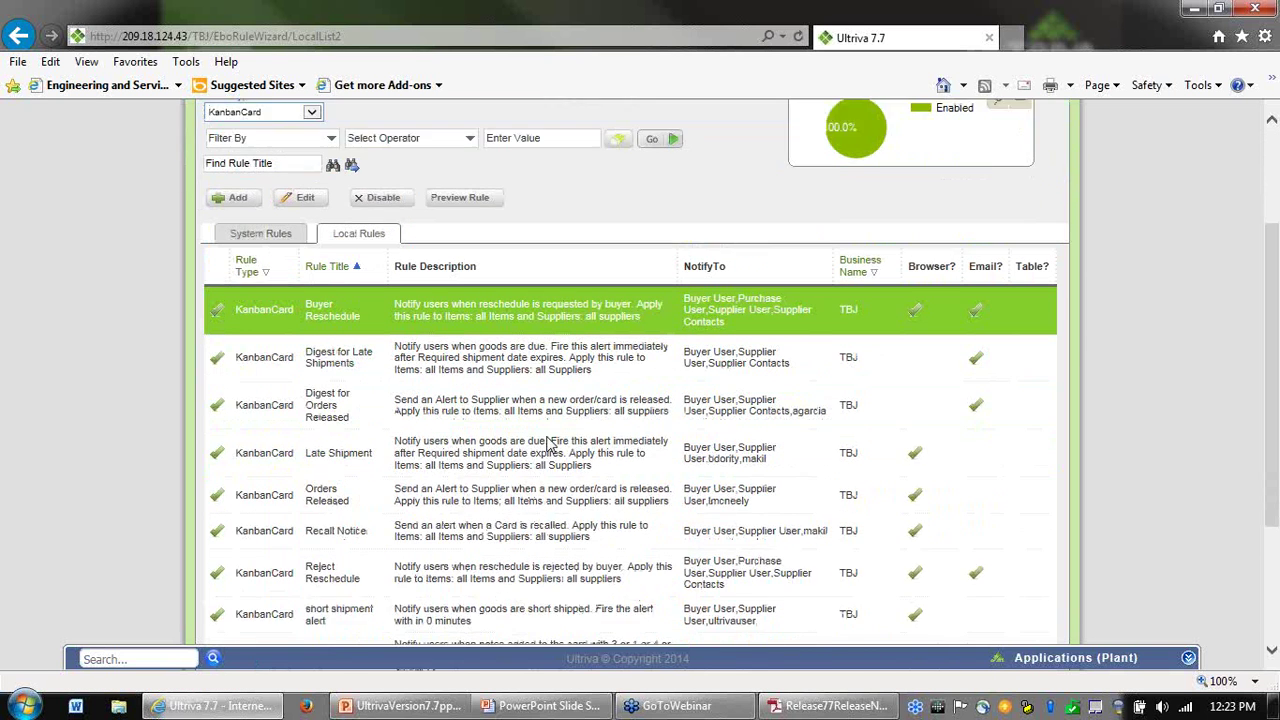
pyautogui.scroll(-1, 548, 443)
pyautogui.scroll(-1, 433, 472)
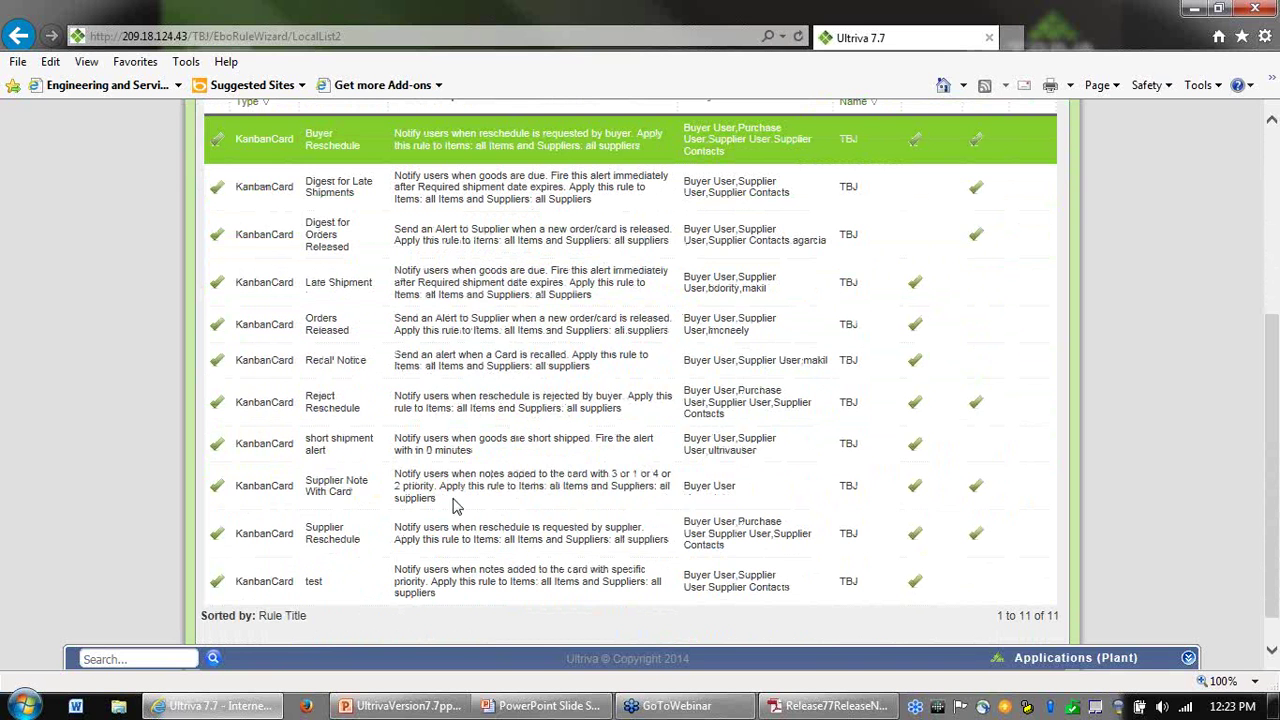
pyautogui.click(460, 488)
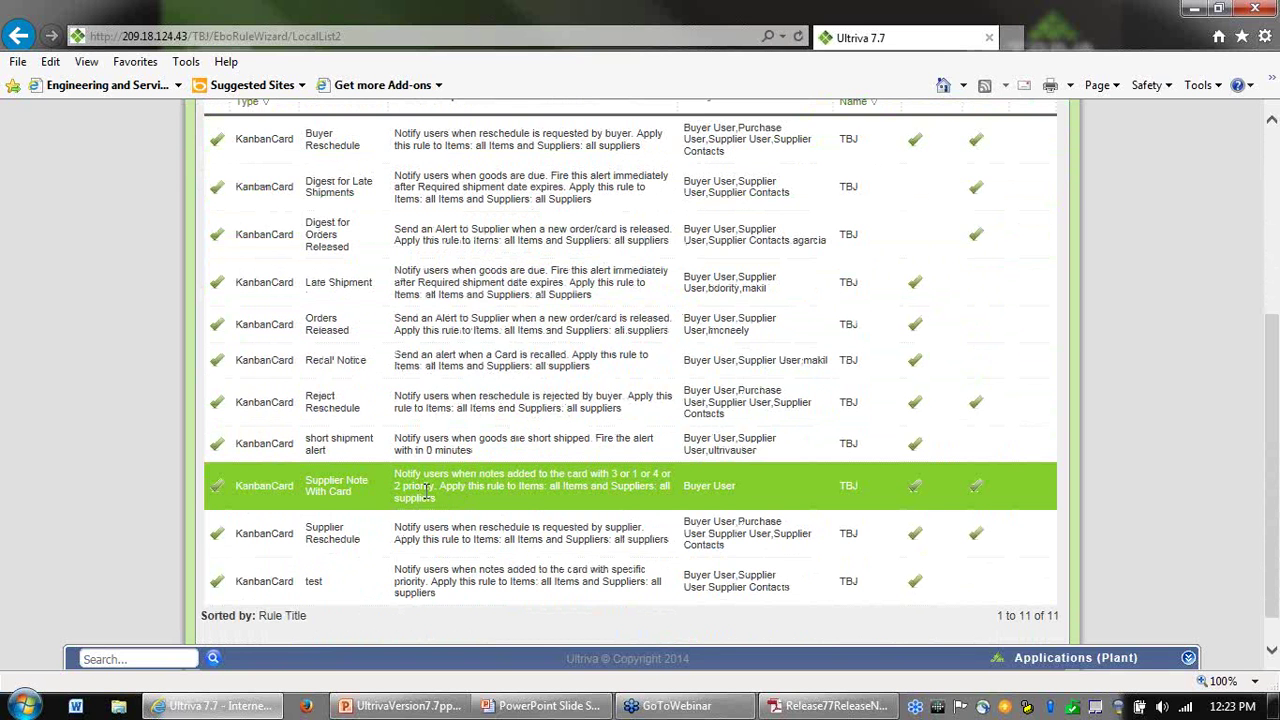
# Open the "Supplier Note With Card" rule for editing, review its template, message settings and Append Notes option, and cancel without changes
pyautogui.scroll(1, 428, 490)
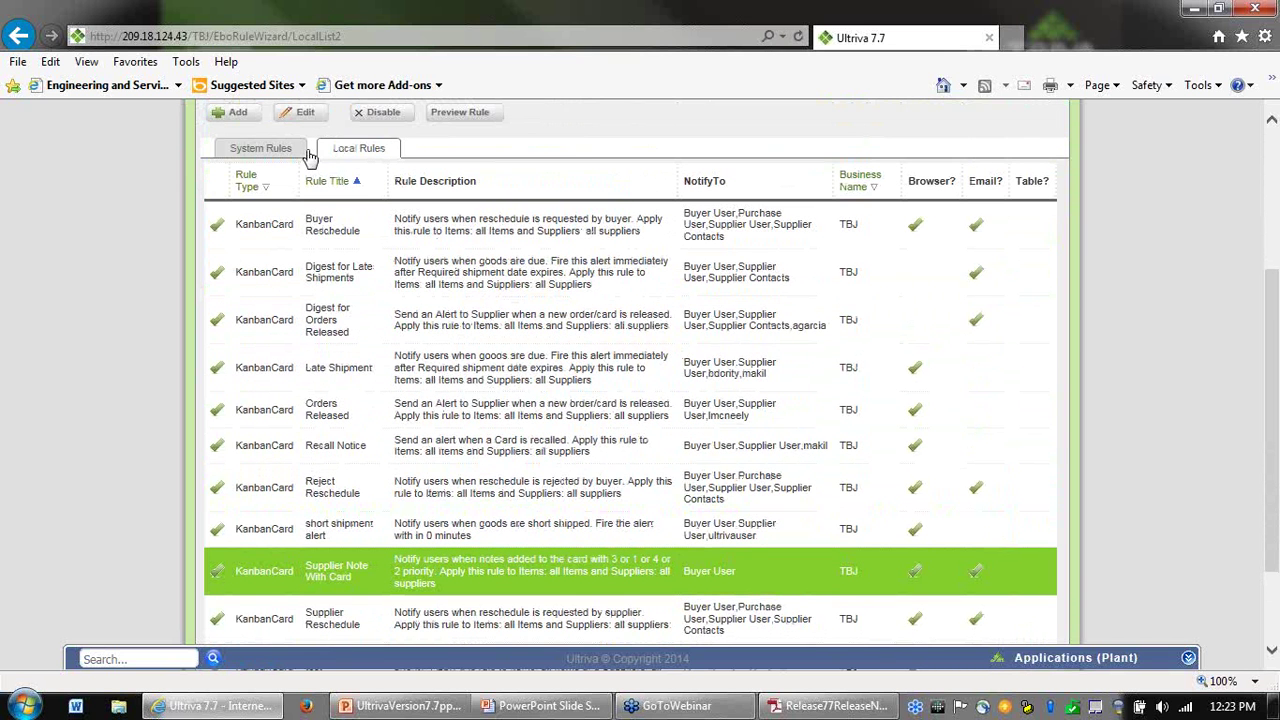
pyautogui.click(303, 115)
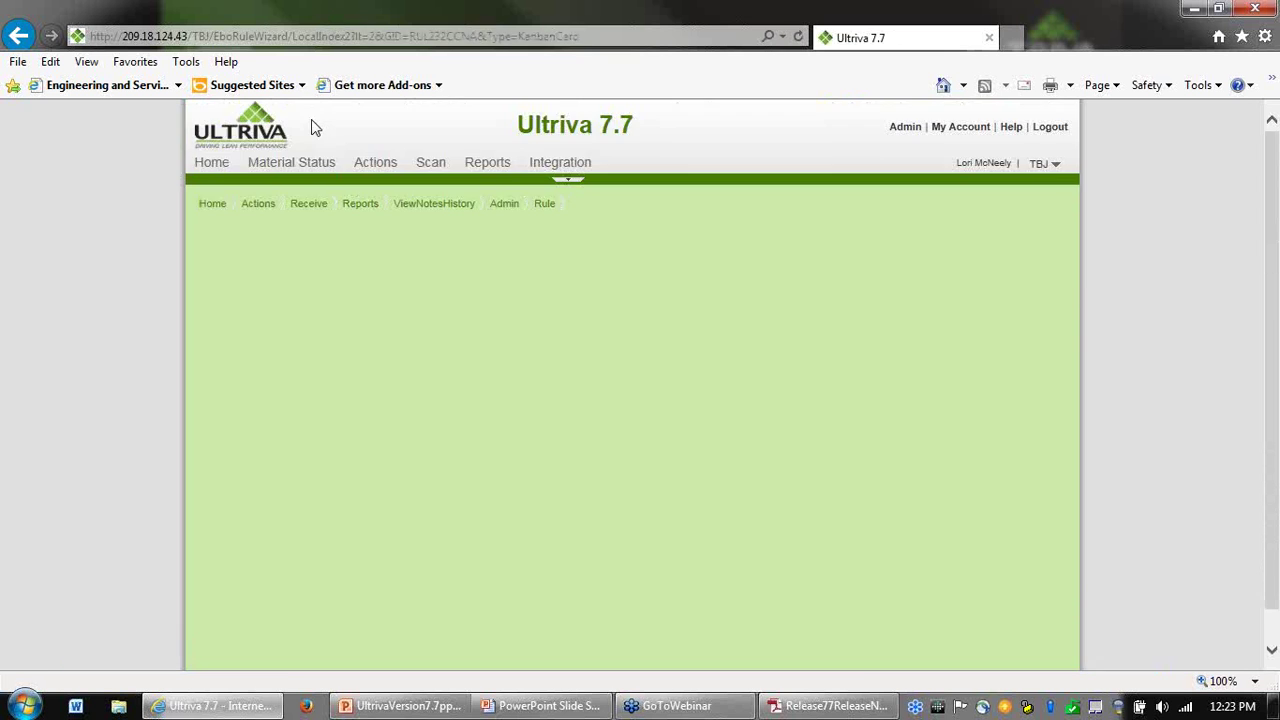
pyautogui.scroll(-1, 620, 440)
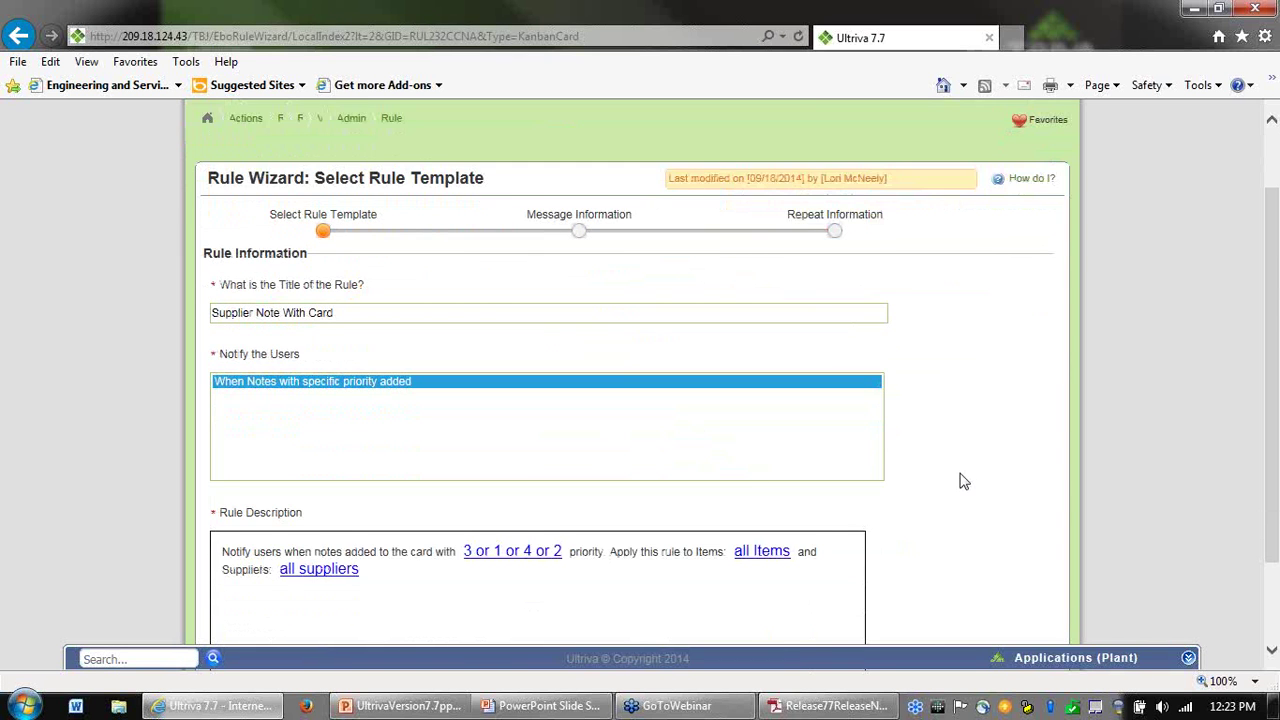
pyautogui.scroll(-1, 960, 480)
pyautogui.click(953, 608)
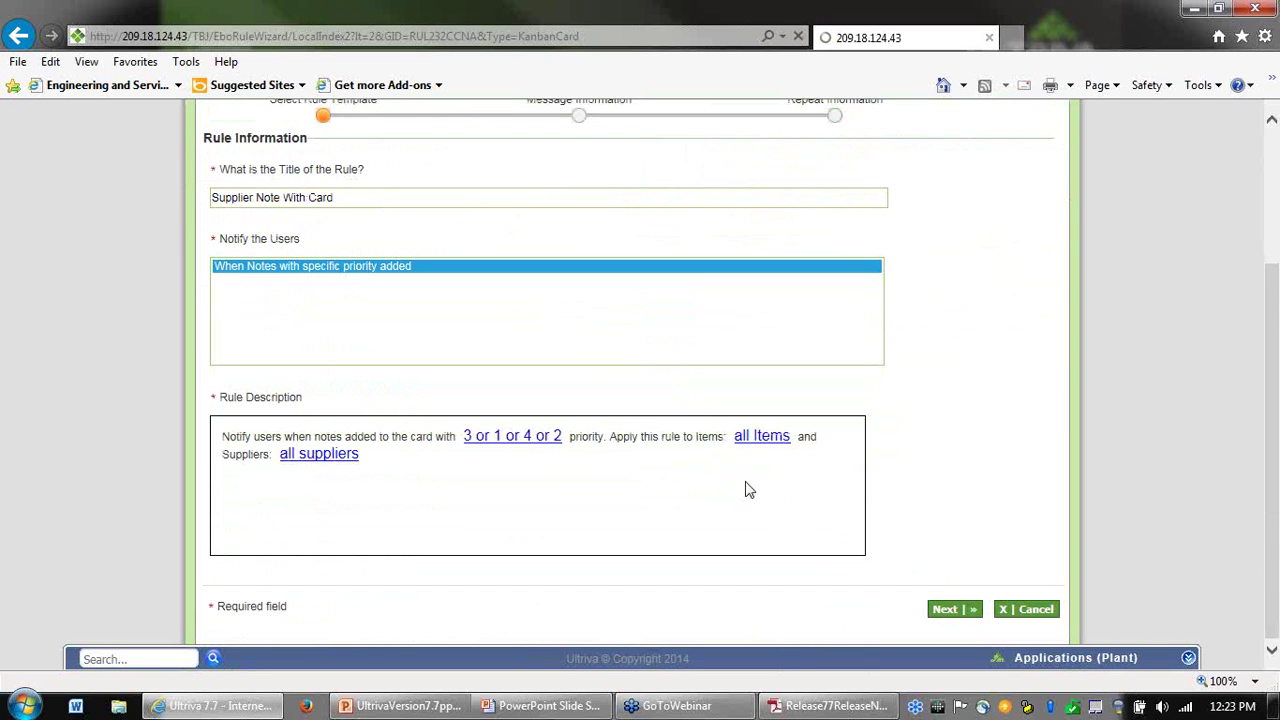
pyautogui.scroll(-1, 675, 458)
pyautogui.scroll(-3, 585, 458)
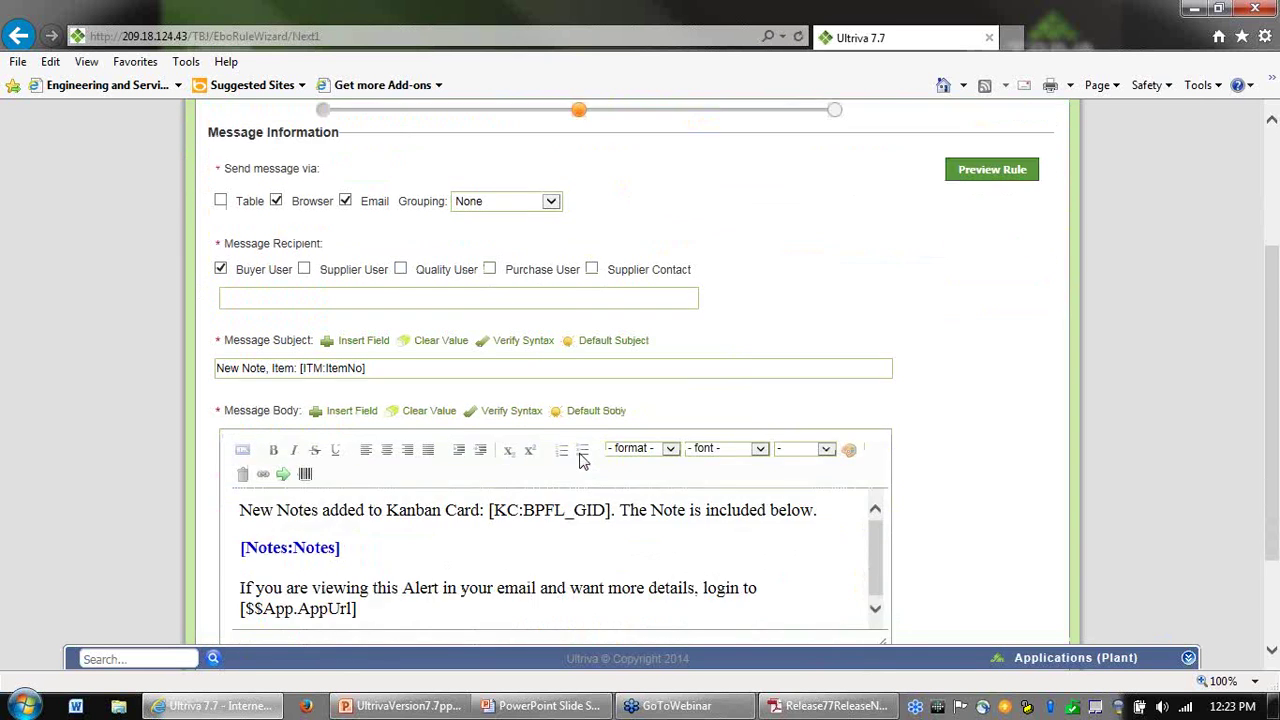
pyautogui.moveTo(317, 549); pyautogui.dragTo(249, 558)
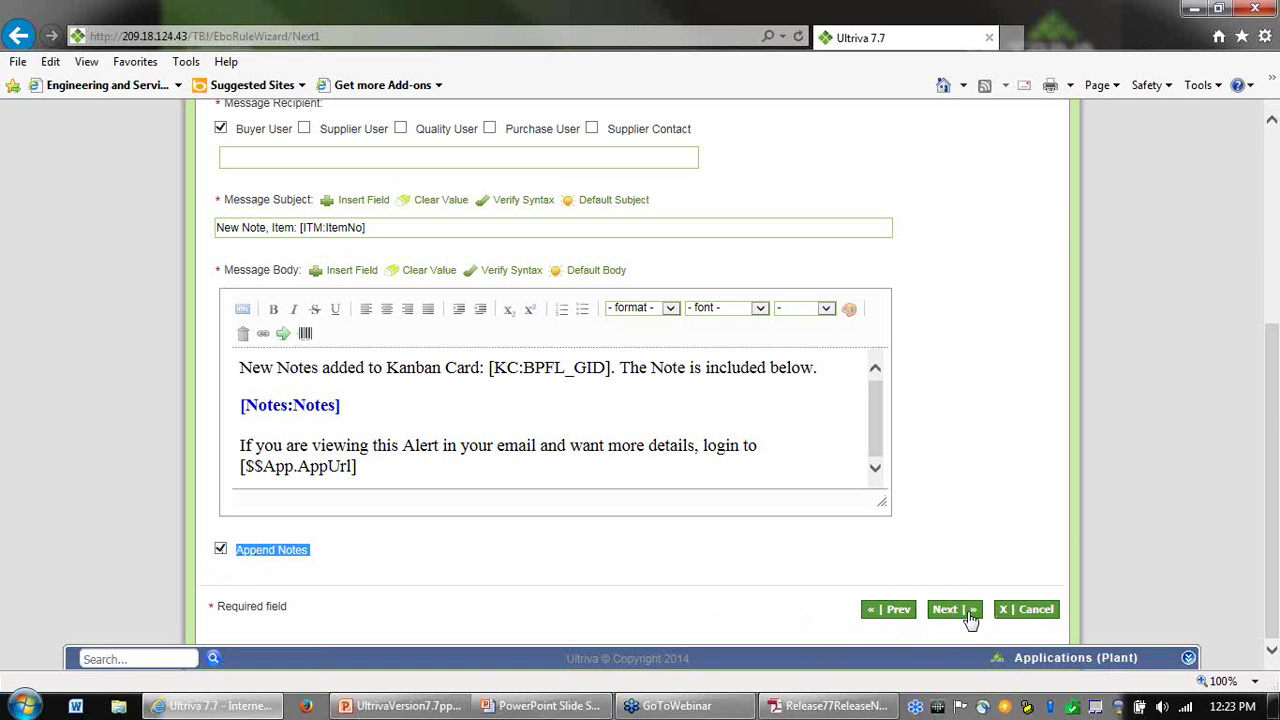
pyautogui.click(1020, 612)
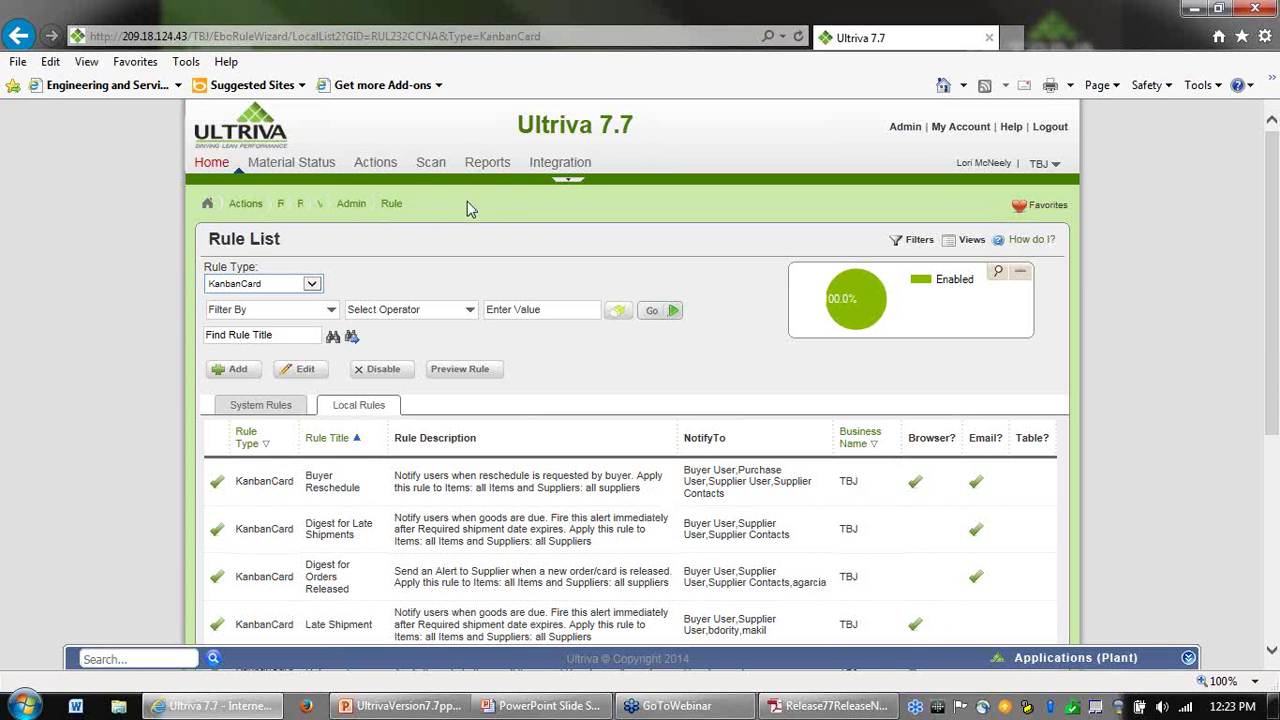
# Switch to the PowerPoint slide show and advance to the "Version 7.7 – Search Enhancements" slide
pyautogui.moveTo(579, 16); pyautogui.dragTo(1279, 200)
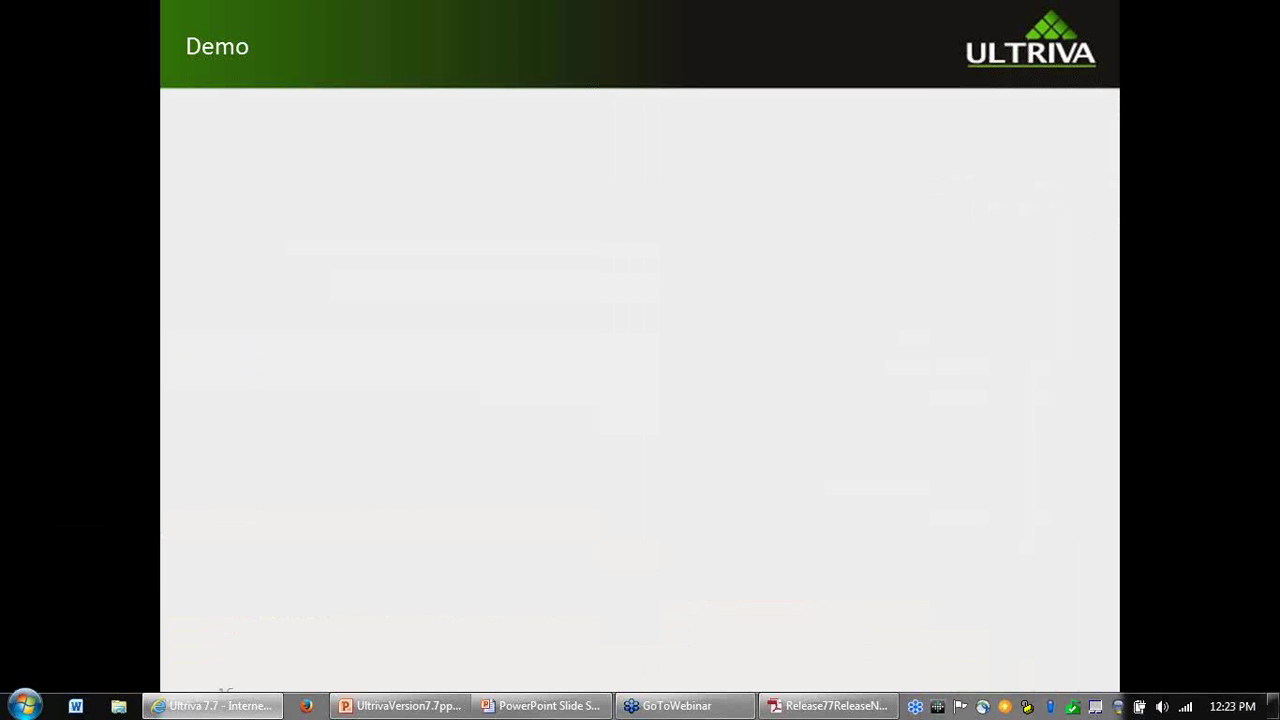
pyautogui.click(704, 244)
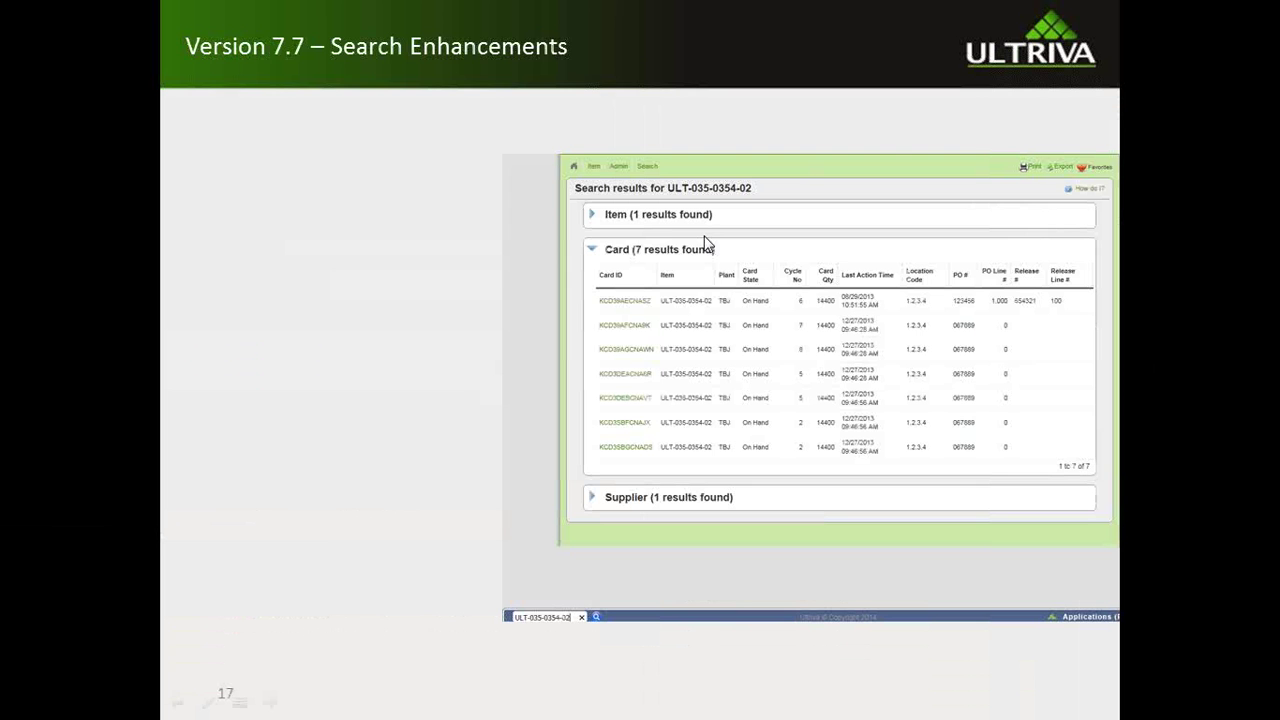
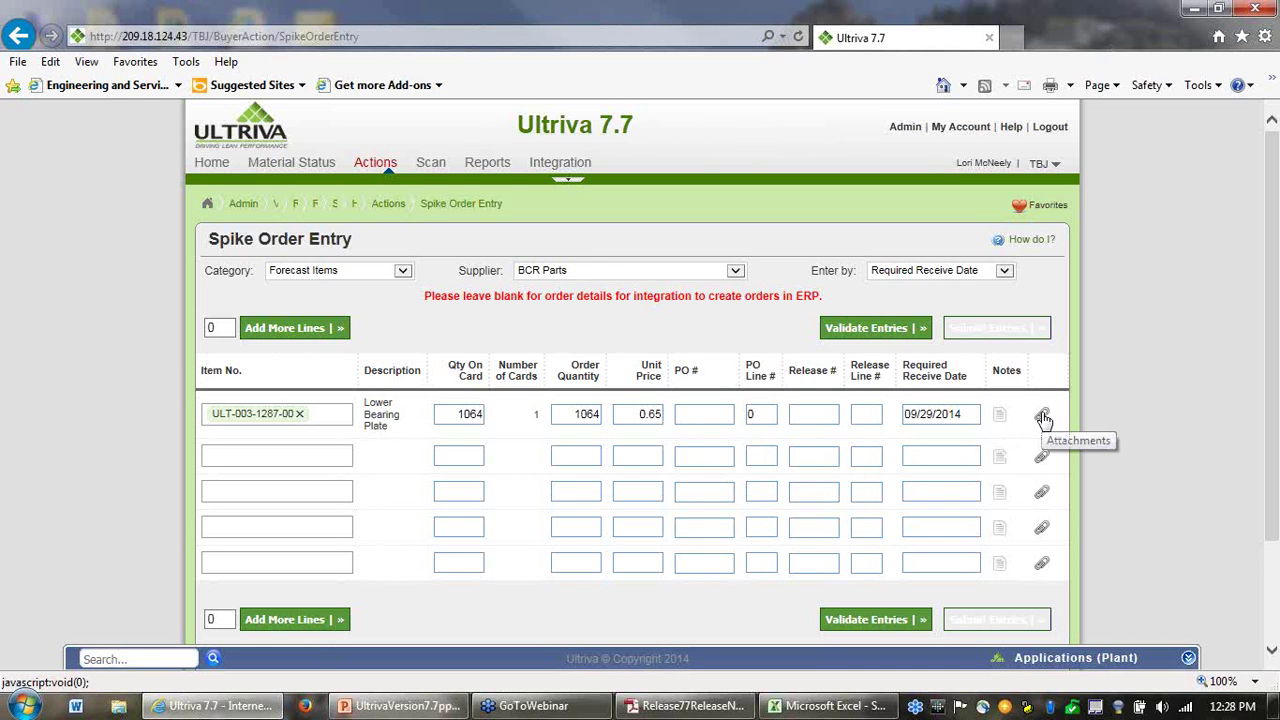
# View the file attachment form for the ULT-003-1287-00 spike order line and close it without attaching anything
pyautogui.click(1043, 418)
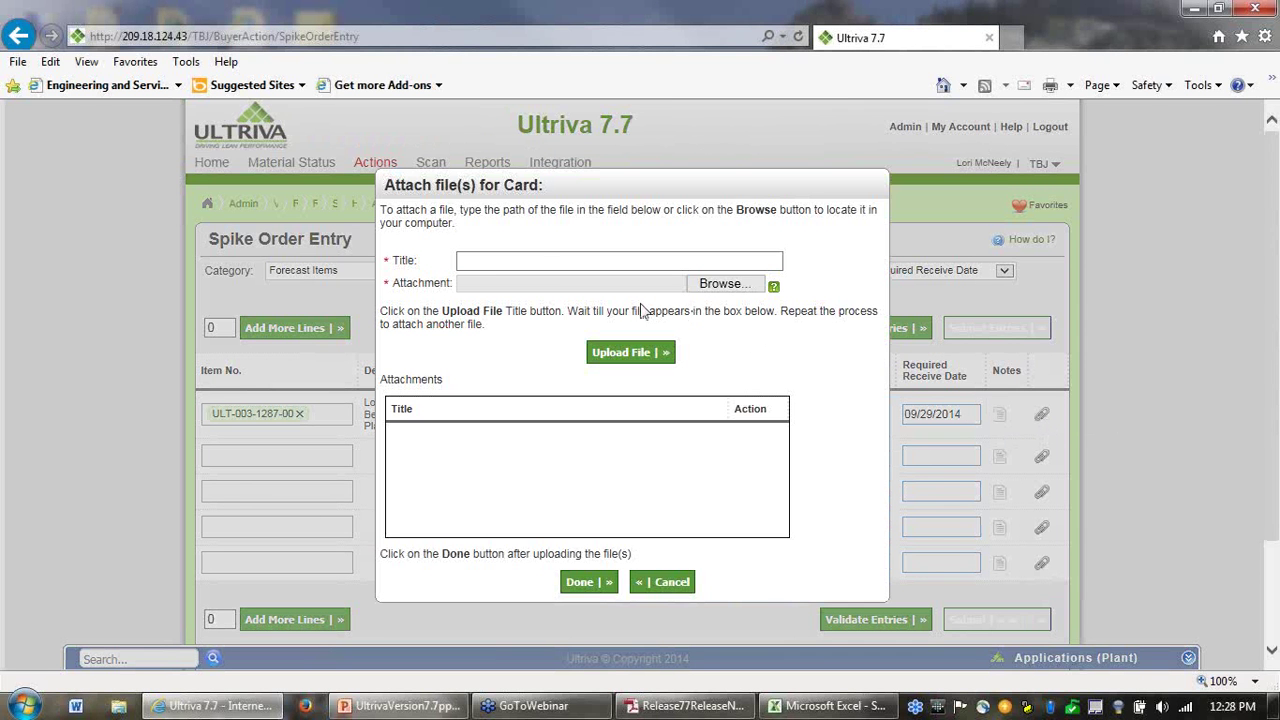
pyautogui.click(560, 264)
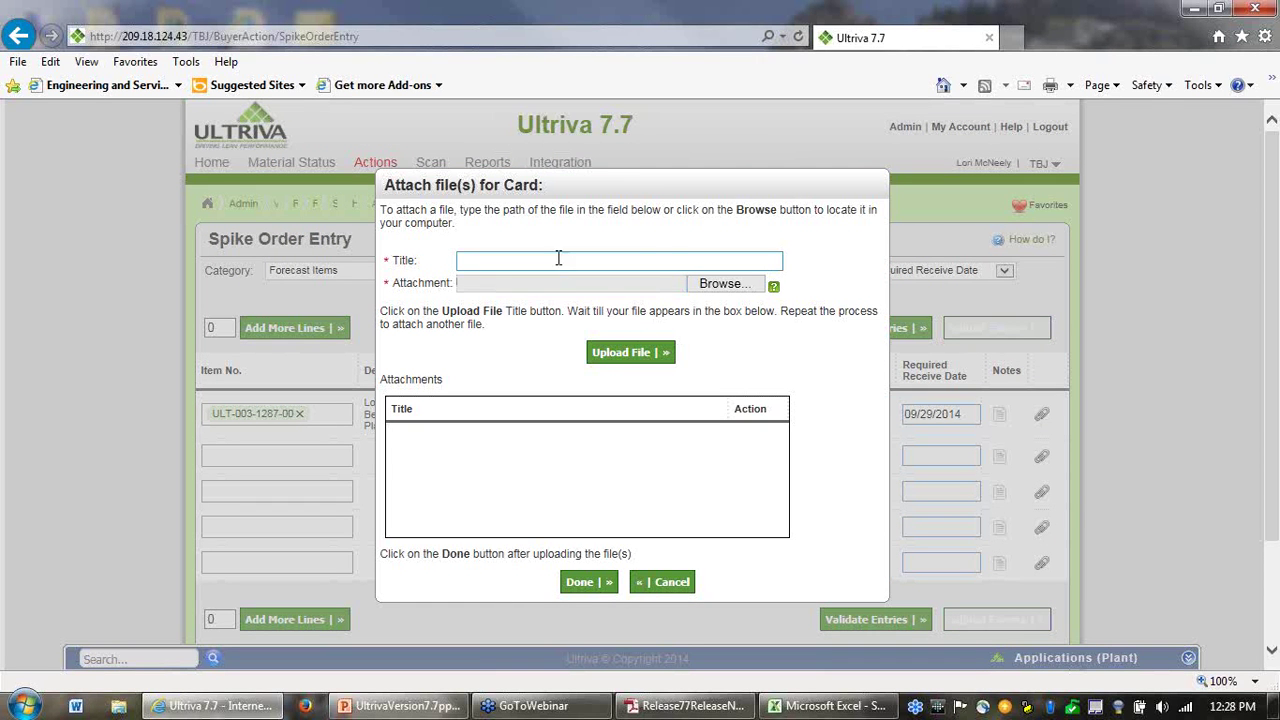
pyautogui.click(668, 584)
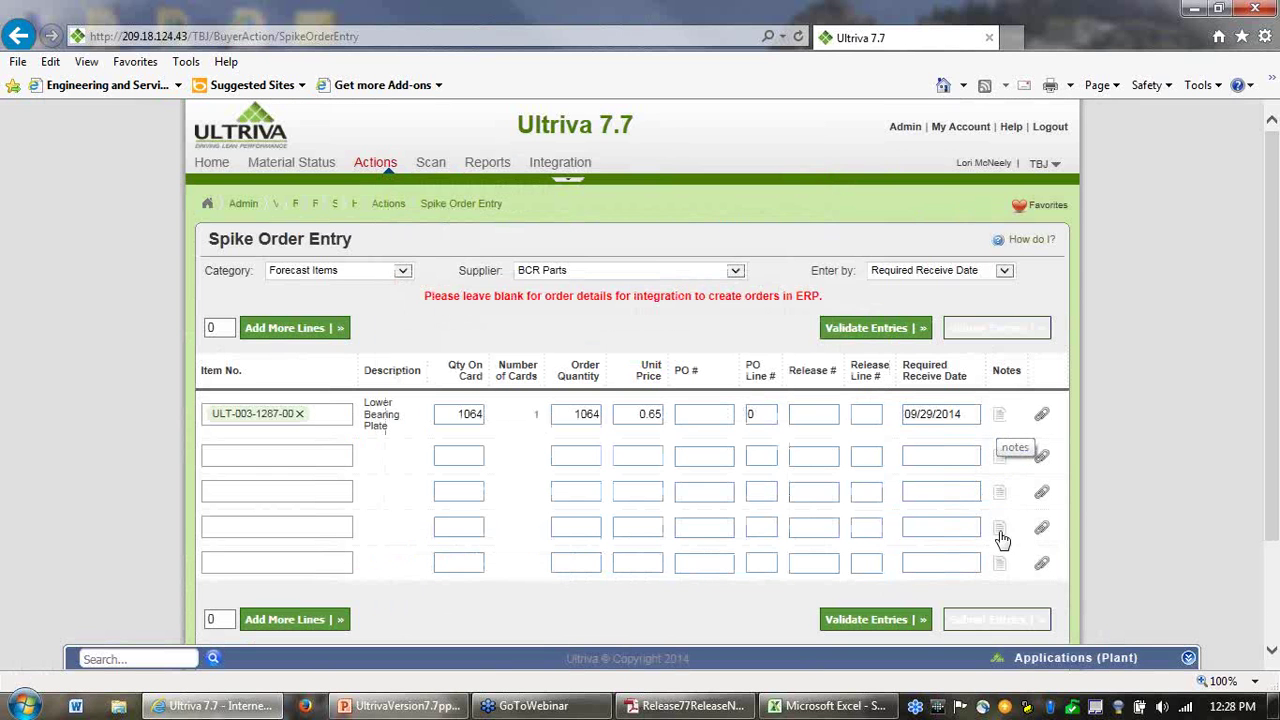
# Validate and submit the spike order entry for item ULT-003-1287-00 from supplier BCR Parts
pyautogui.scroll(-2, 1082, 520)
pyautogui.click(866, 243)
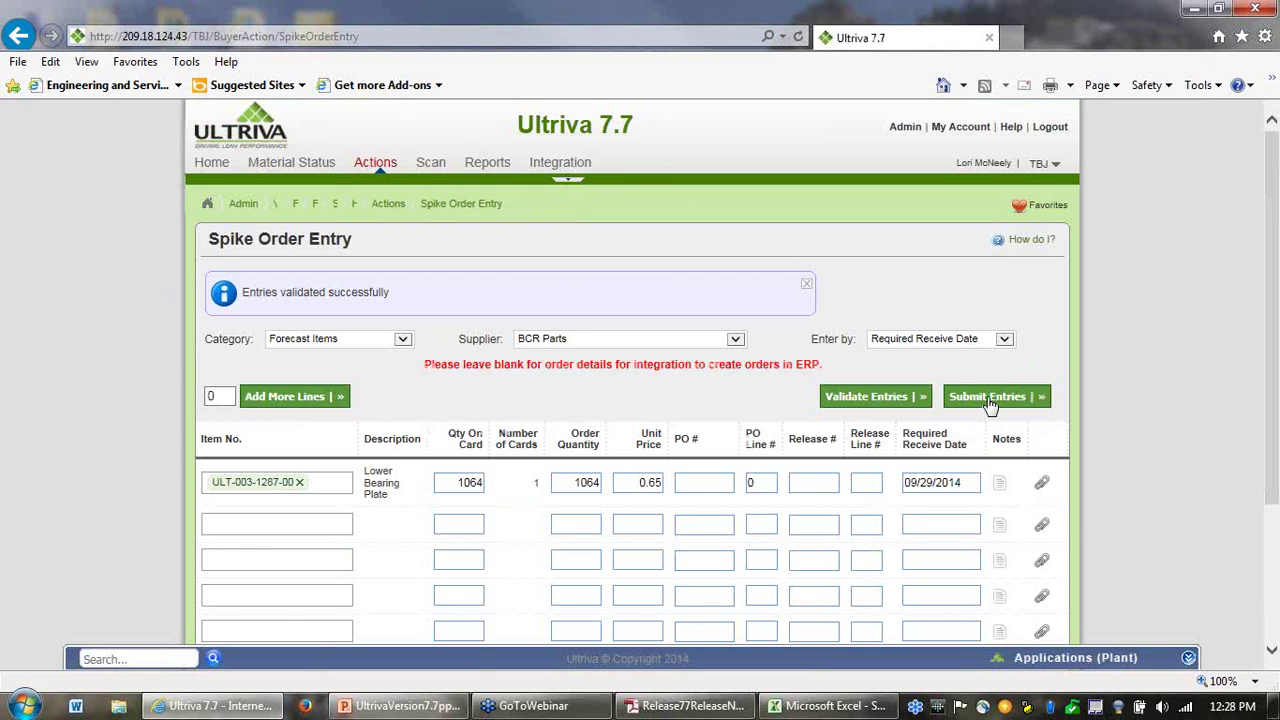
pyautogui.click(989, 397)
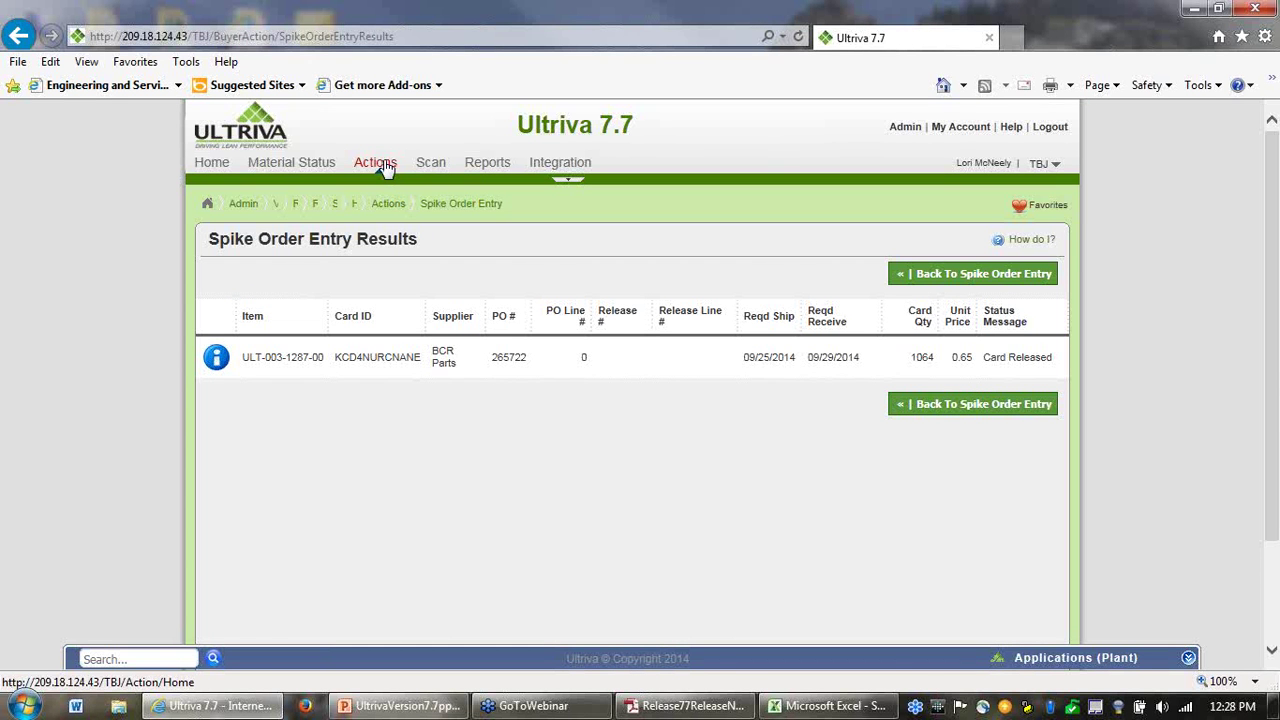
# Run the buyer's View Notes History report for all cards with the date range 09/14/2014-09/18/2014
pyautogui.click(485, 168)
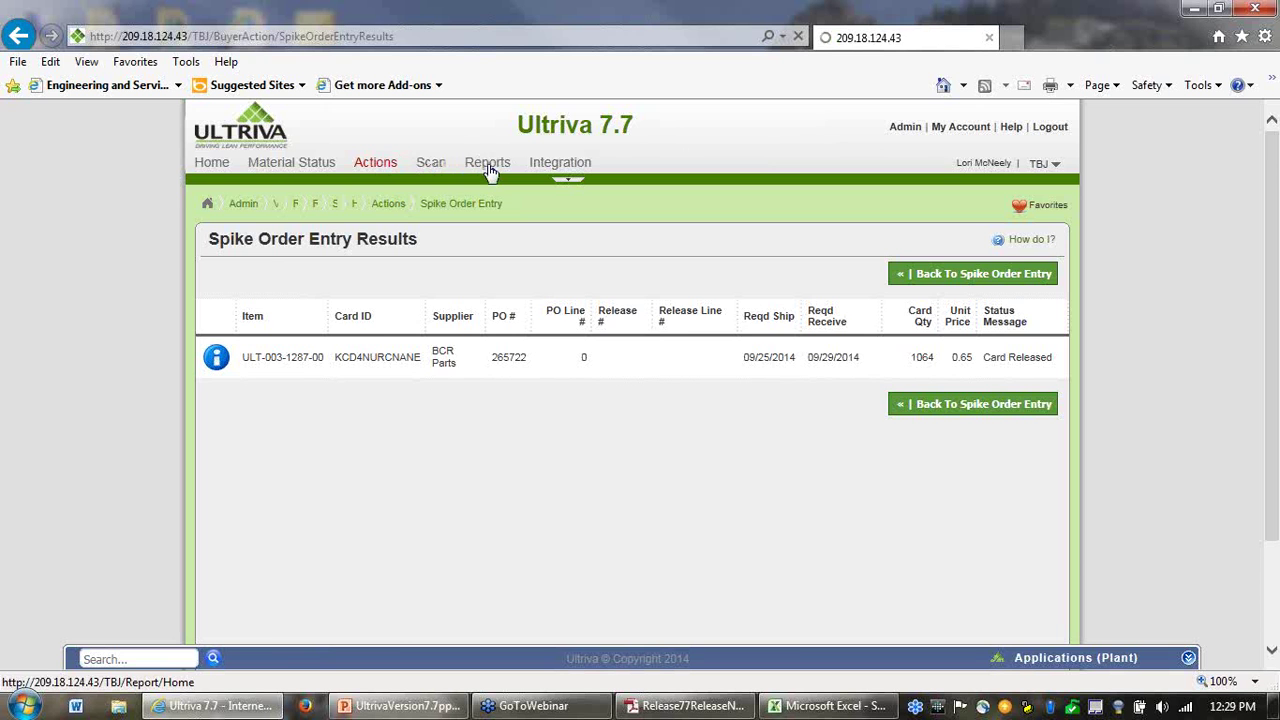
pyautogui.scroll(-1, 714, 535)
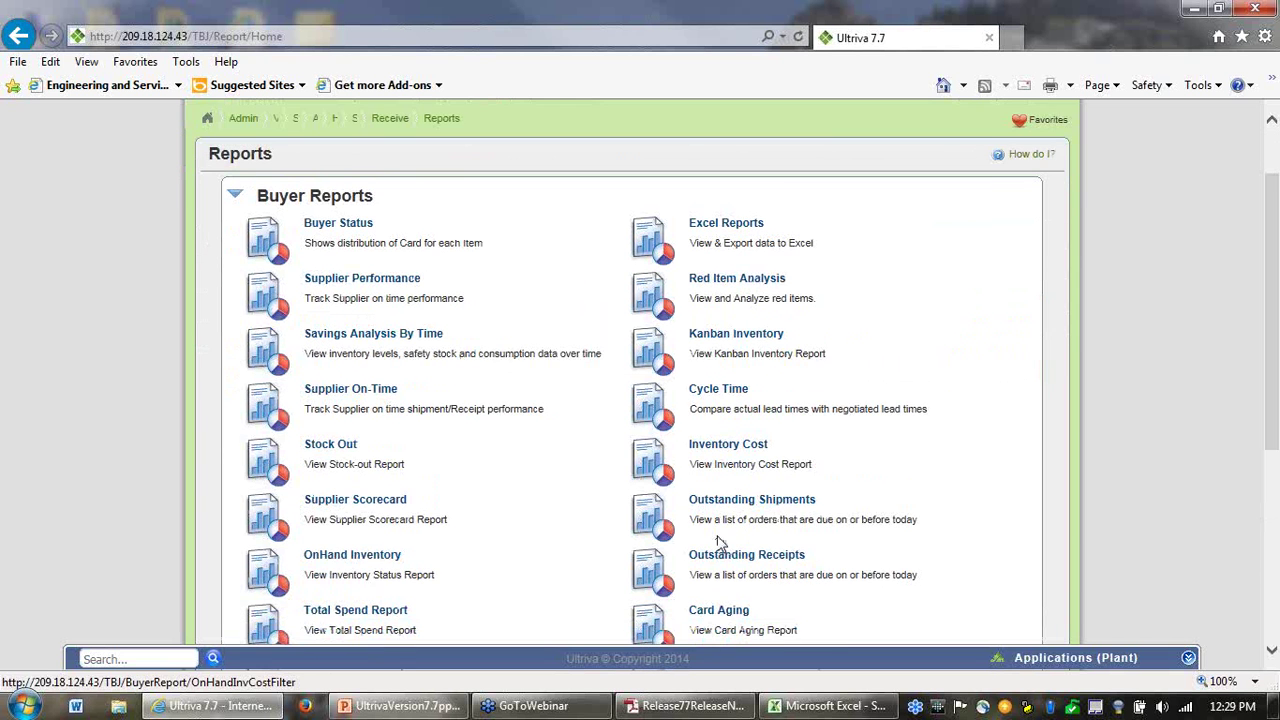
pyautogui.scroll(-1, 765, 495)
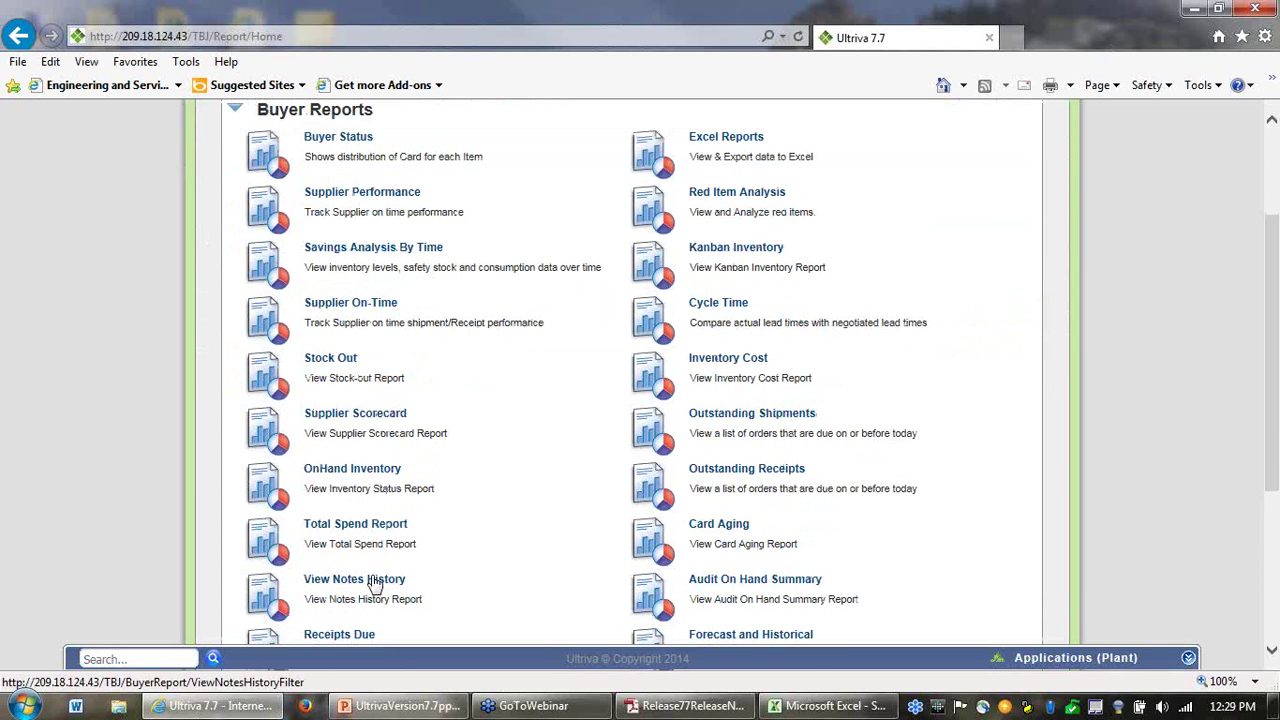
pyautogui.click(372, 581)
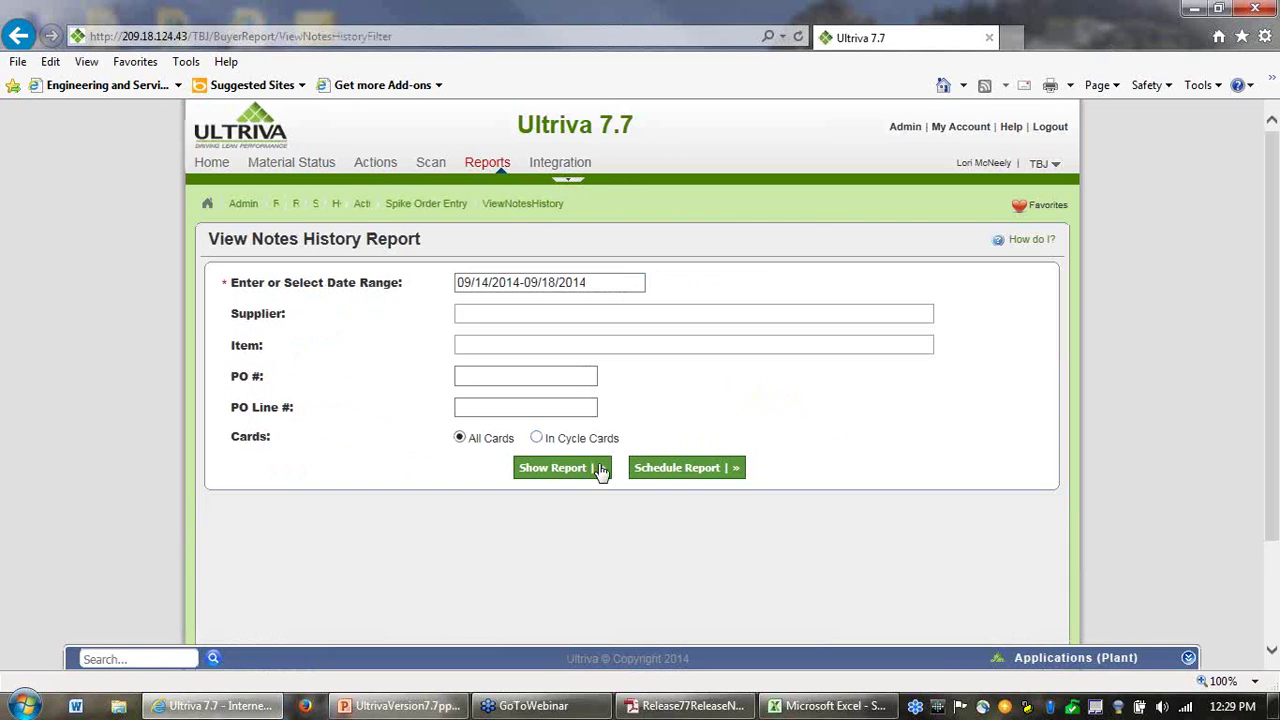
pyautogui.click(578, 471)
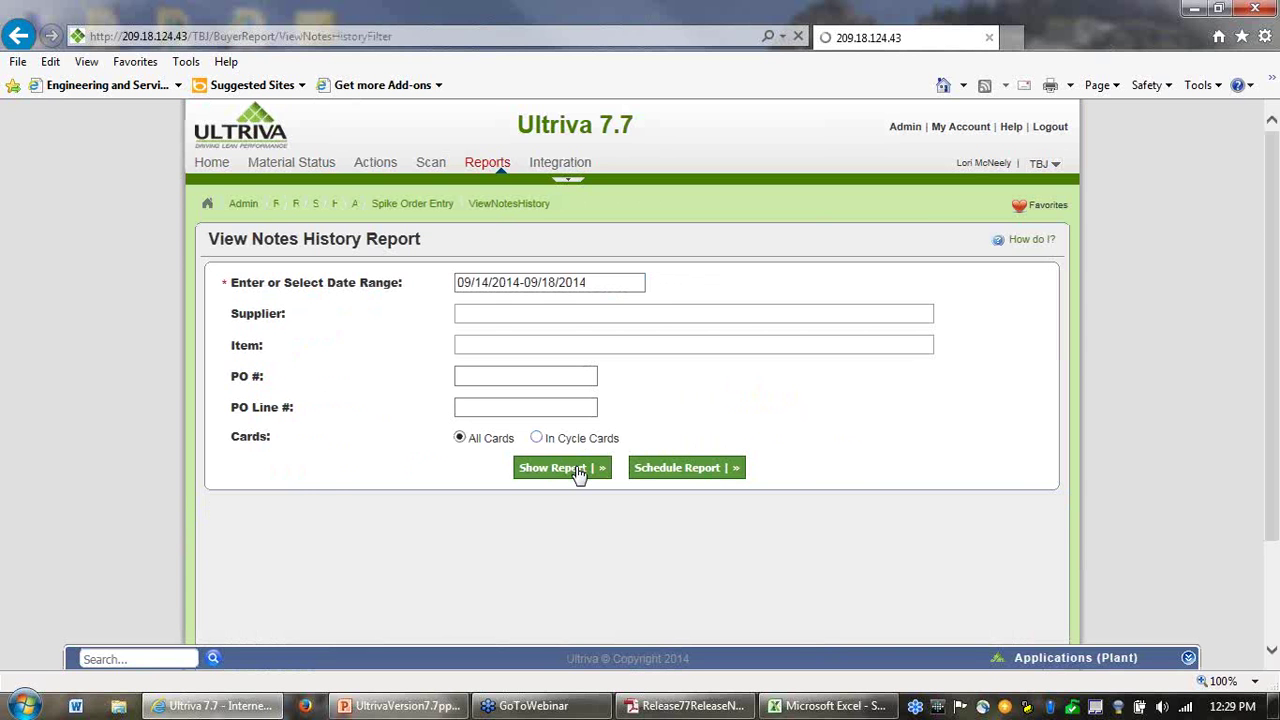
# Examine the notes history report for item ULT-003-1287-00, checking the card ID, note text and create date of card KCD4NURCNANE
pyautogui.scroll(-3, 708, 440)
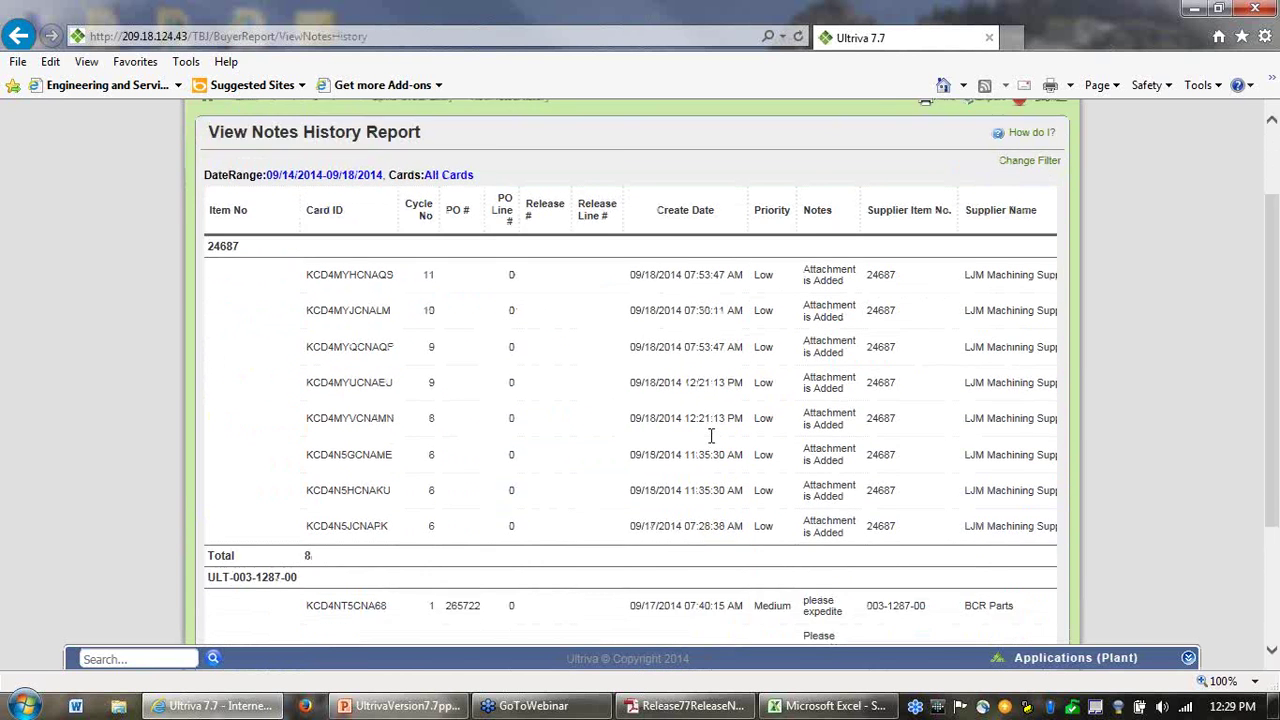
pyautogui.moveTo(308, 506); pyautogui.dragTo(403, 513)
pyautogui.moveTo(833, 520); pyautogui.dragTo(803, 494)
pyautogui.click(903, 520)
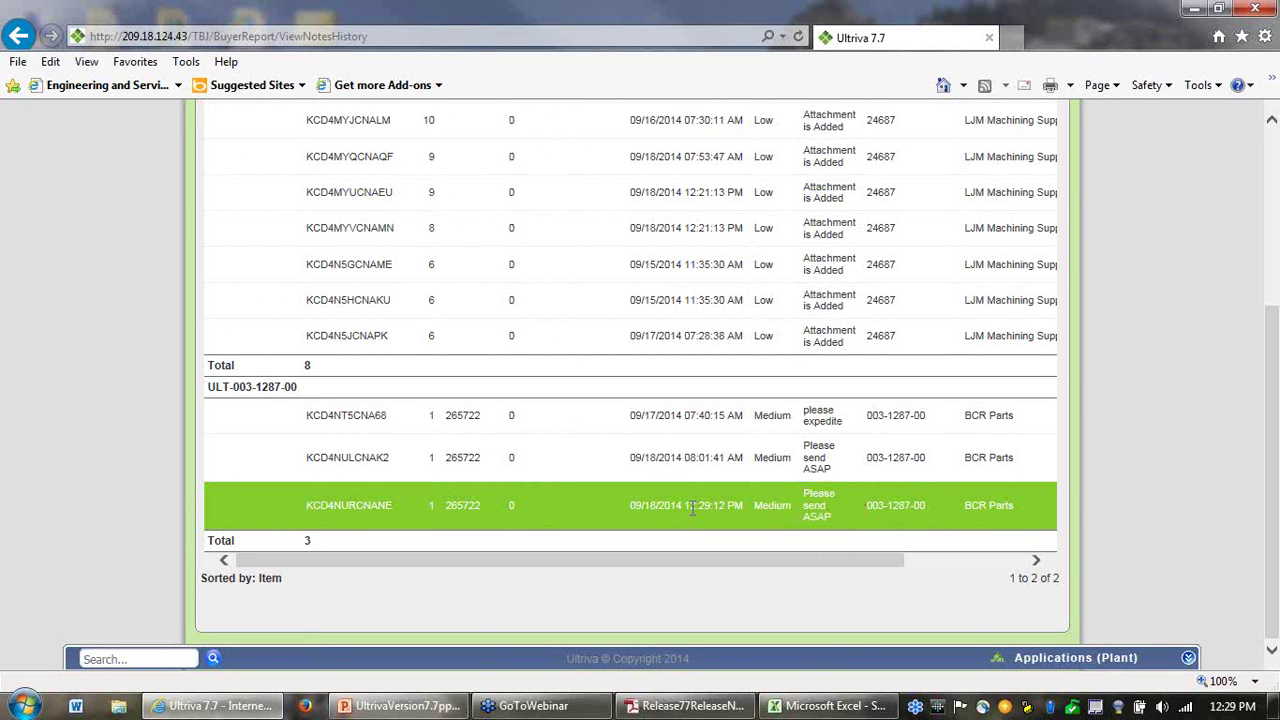
pyautogui.moveTo(686, 508); pyautogui.dragTo(733, 510)
pyautogui.click(737, 524)
pyautogui.scroll(3, 565, 478)
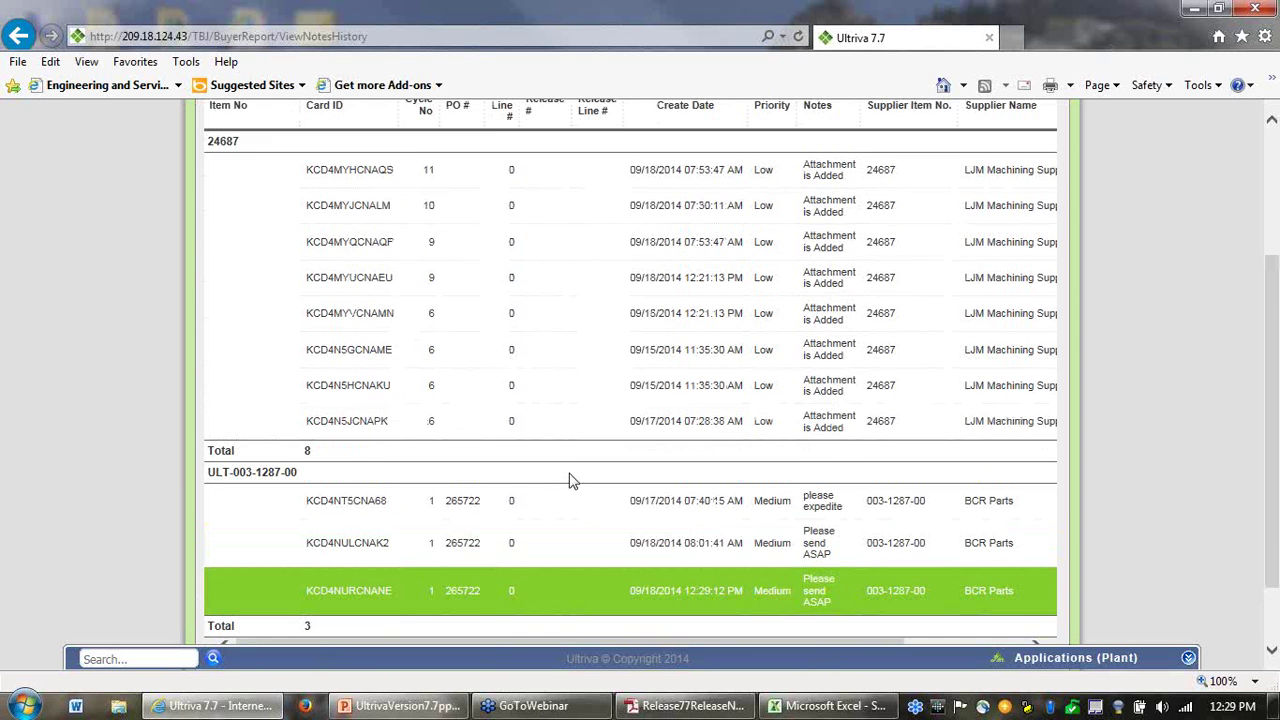
pyautogui.scroll(2, 573, 425)
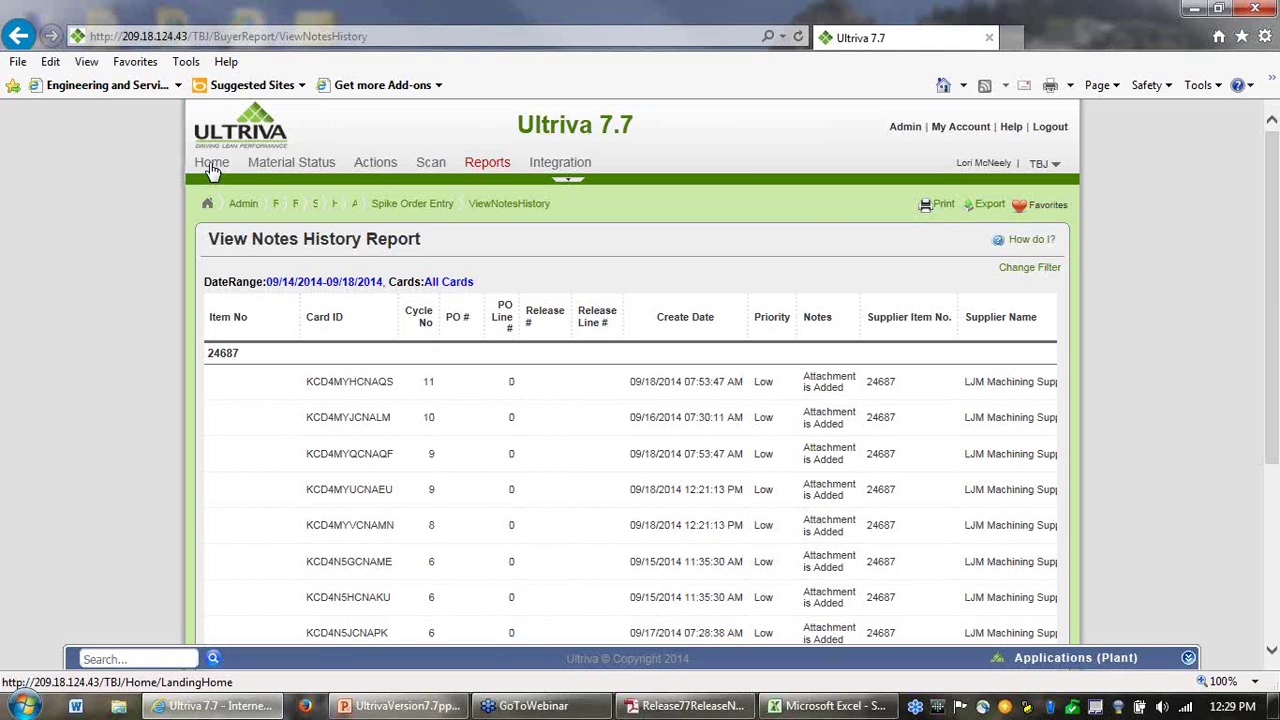
pyautogui.scroll(-5, 665, 360)
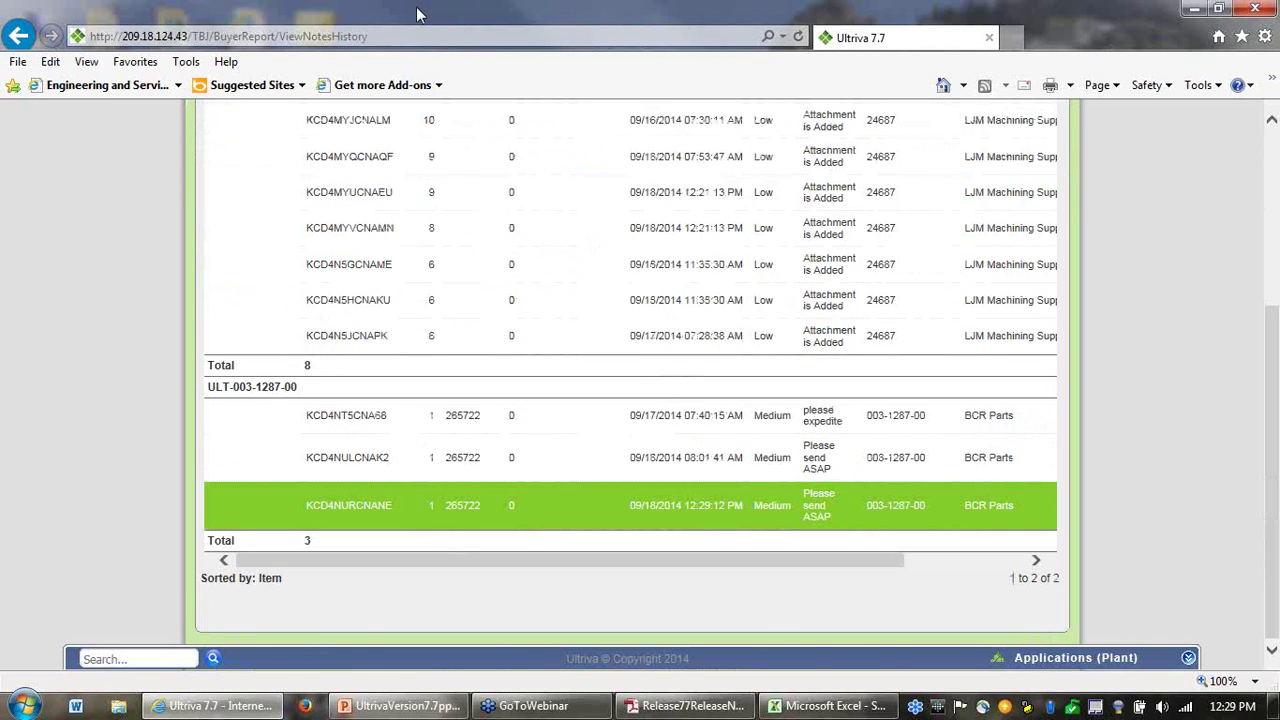
# Switch to the PowerPoint slide show, view the "For Additional Information" slide, and go back to the Demo slide
pyautogui.press('super+d')
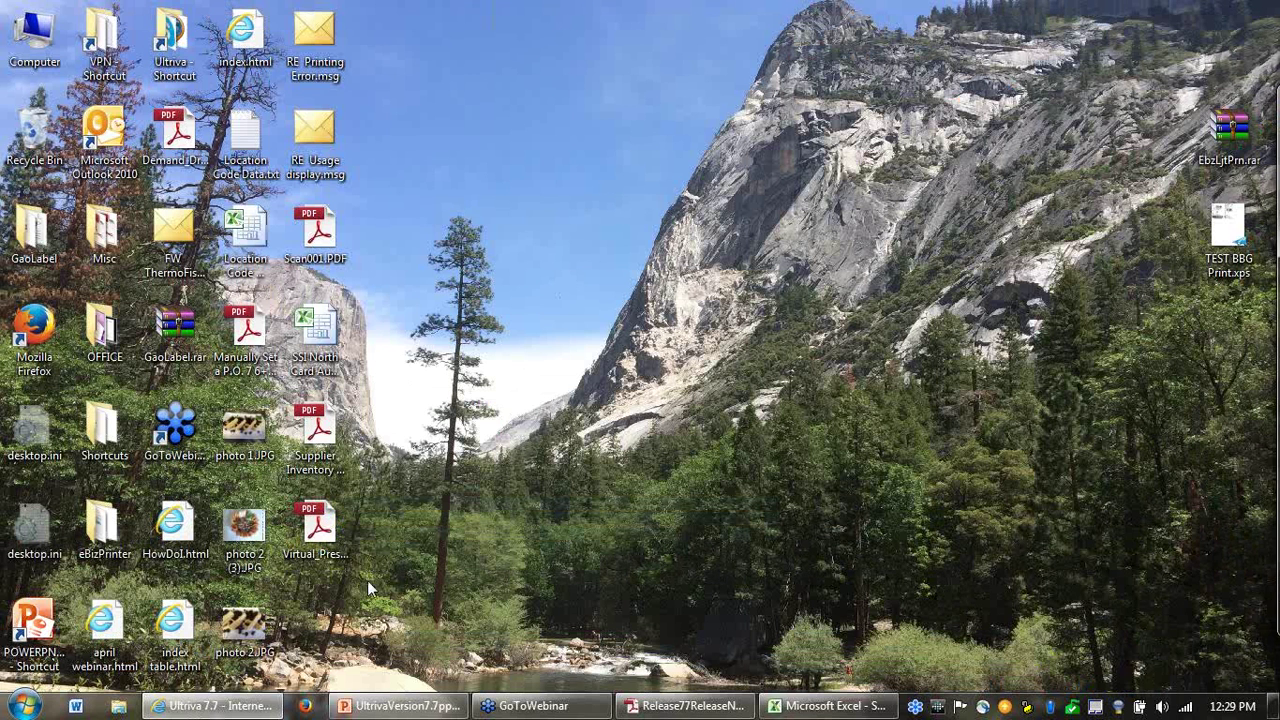
pyautogui.click(376, 700)
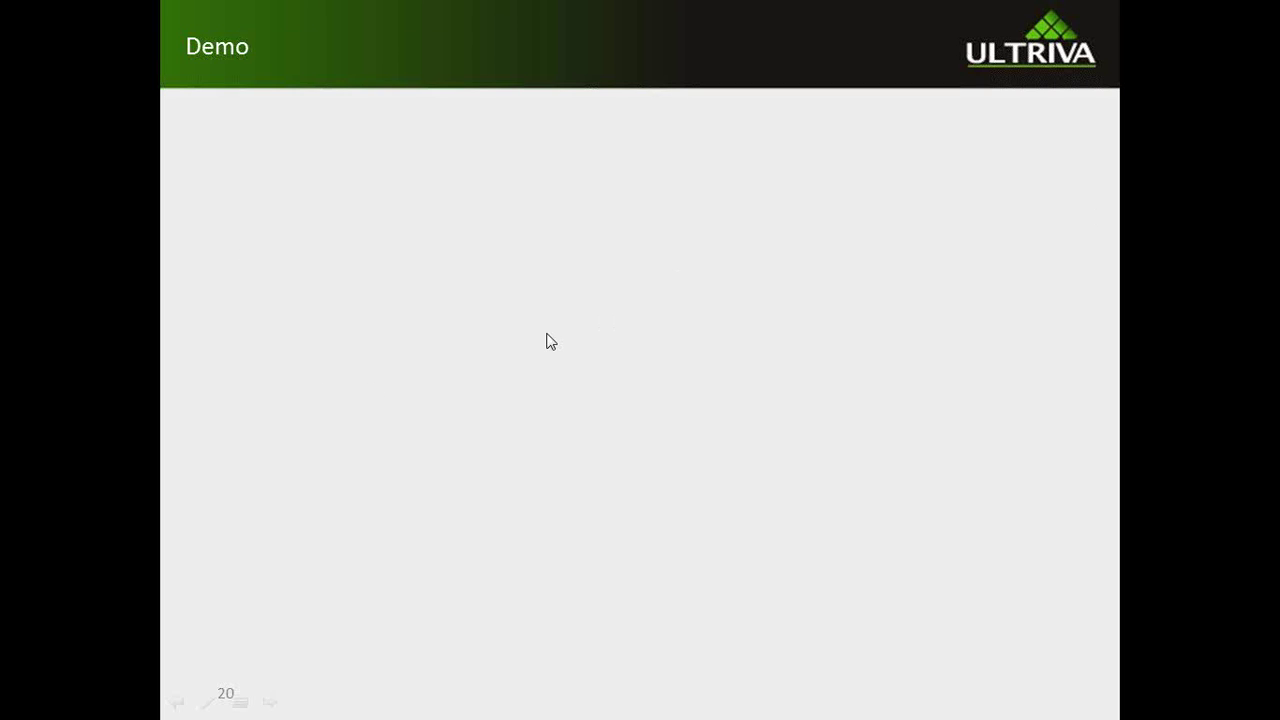
pyautogui.click(547, 335)
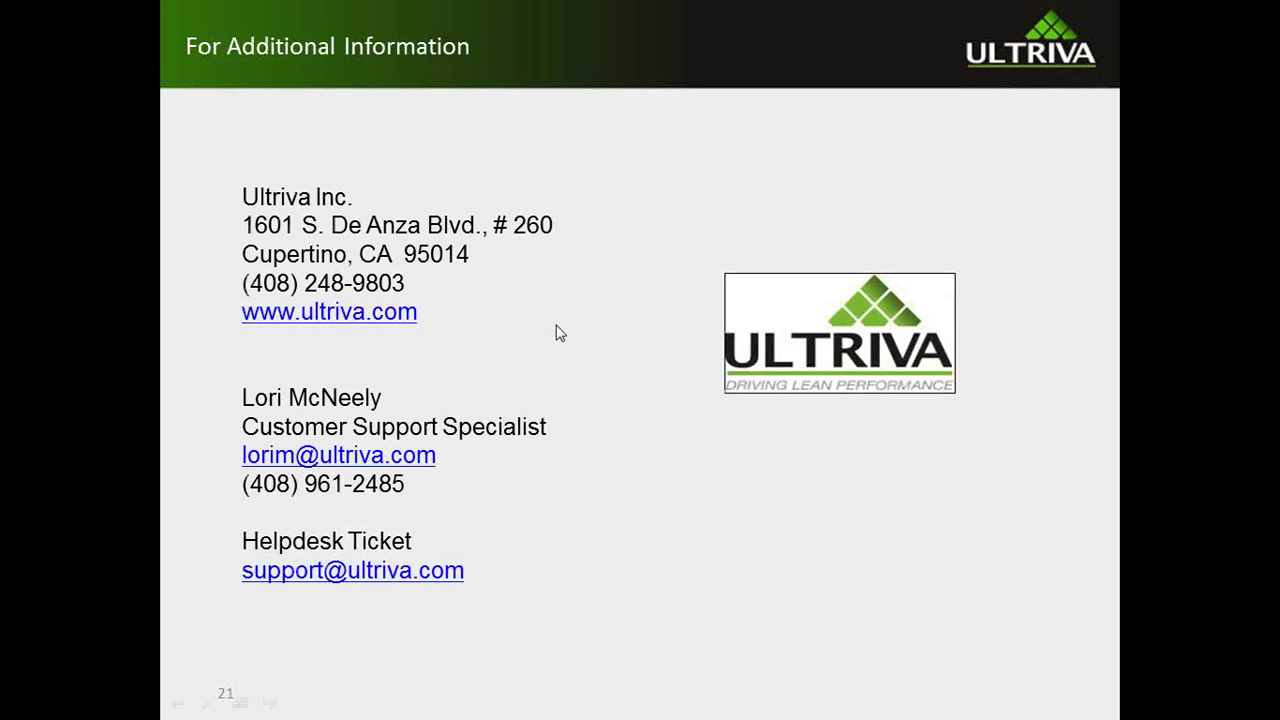
pyautogui.press('Left')
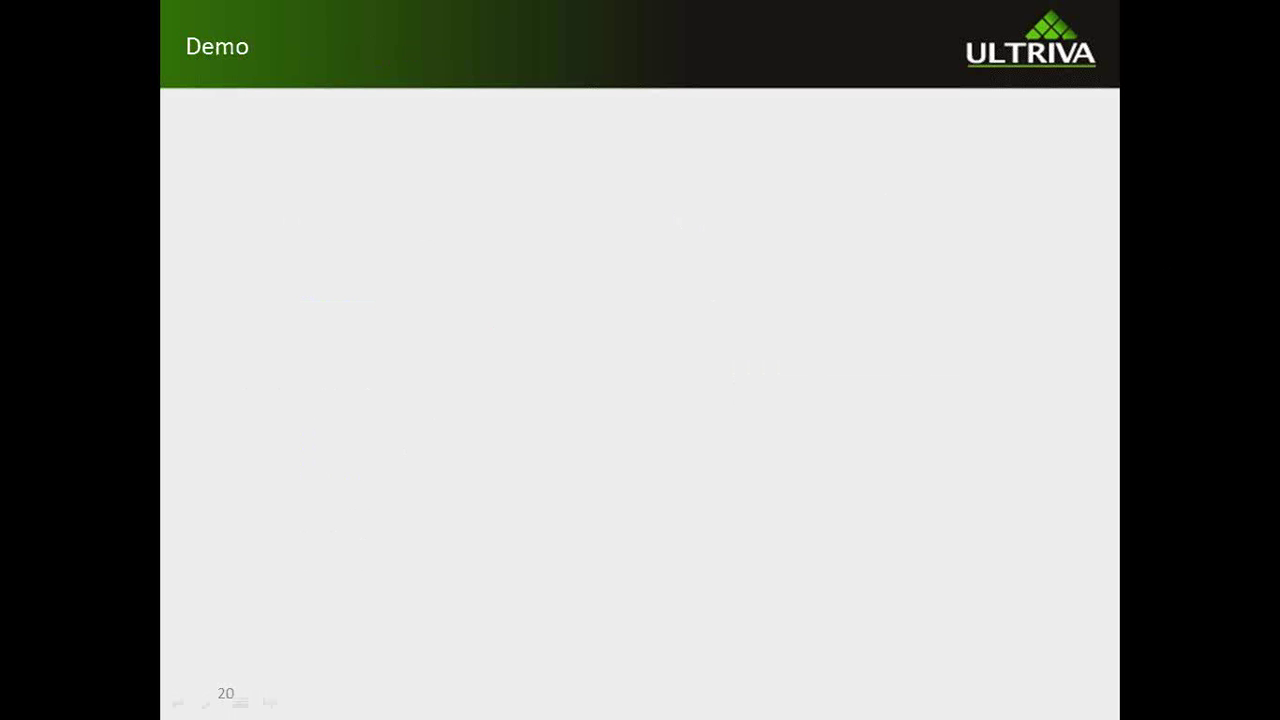
pyautogui.hotkey('alt', 'Tab')
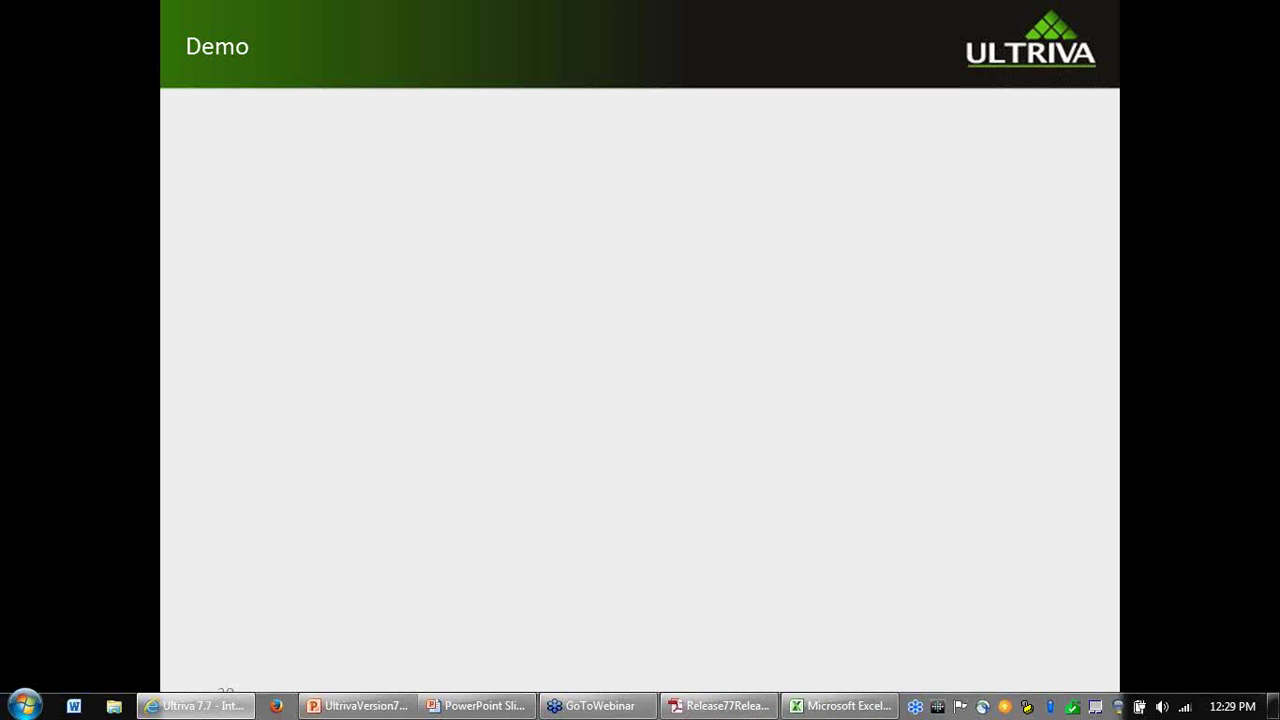
# Switch back to Ultriva, change to the Supplier application, and open the ship list of cards due for shipping in the next 7 days
pyautogui.click(198, 706)
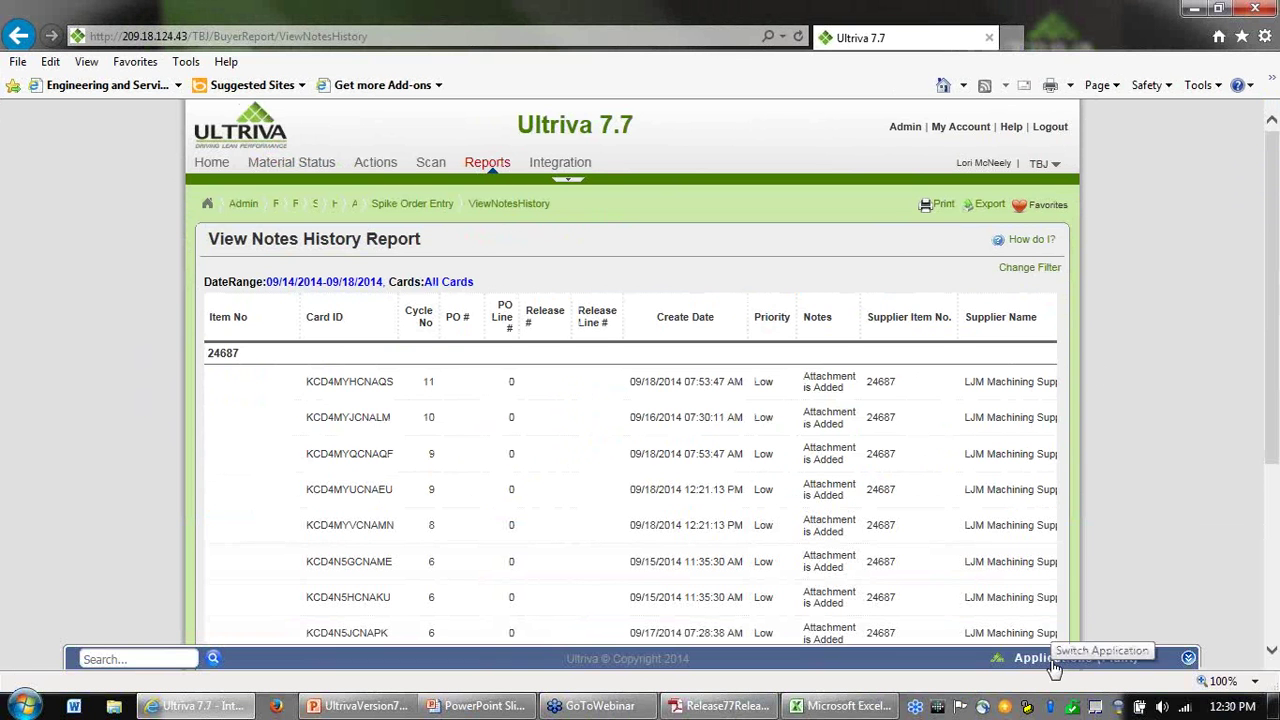
pyautogui.click(1053, 660)
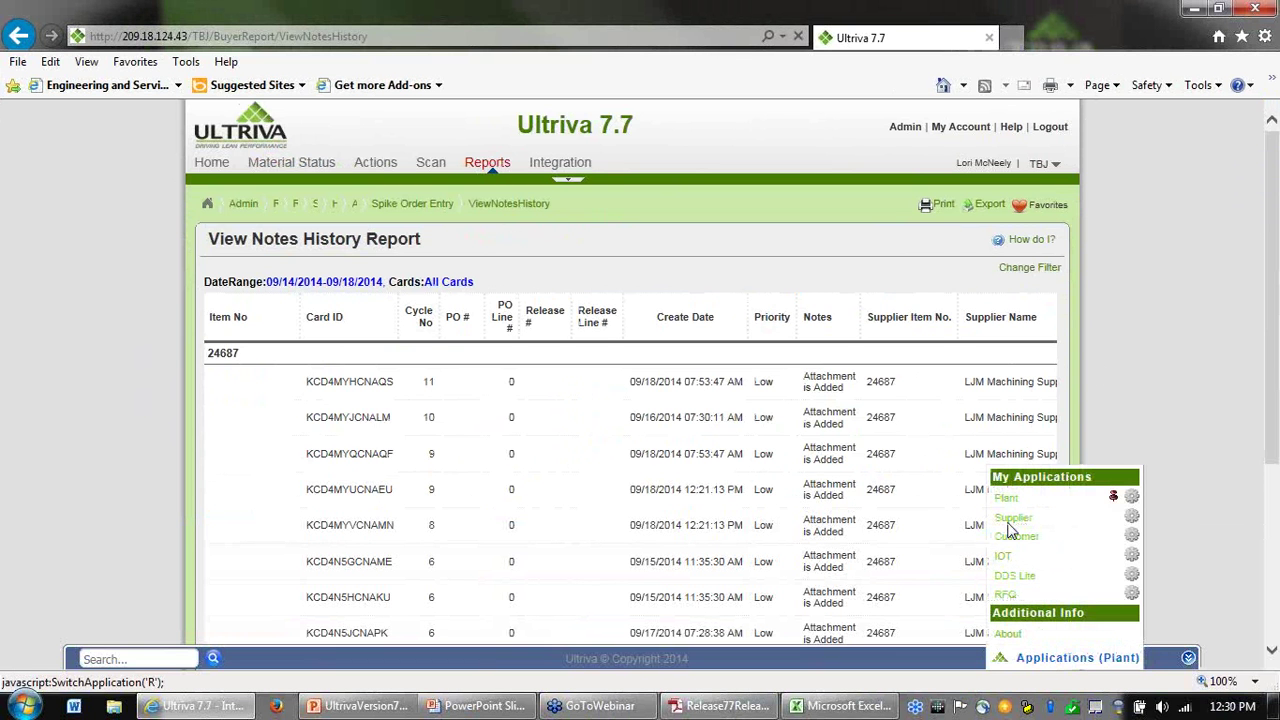
pyautogui.click(1010, 522)
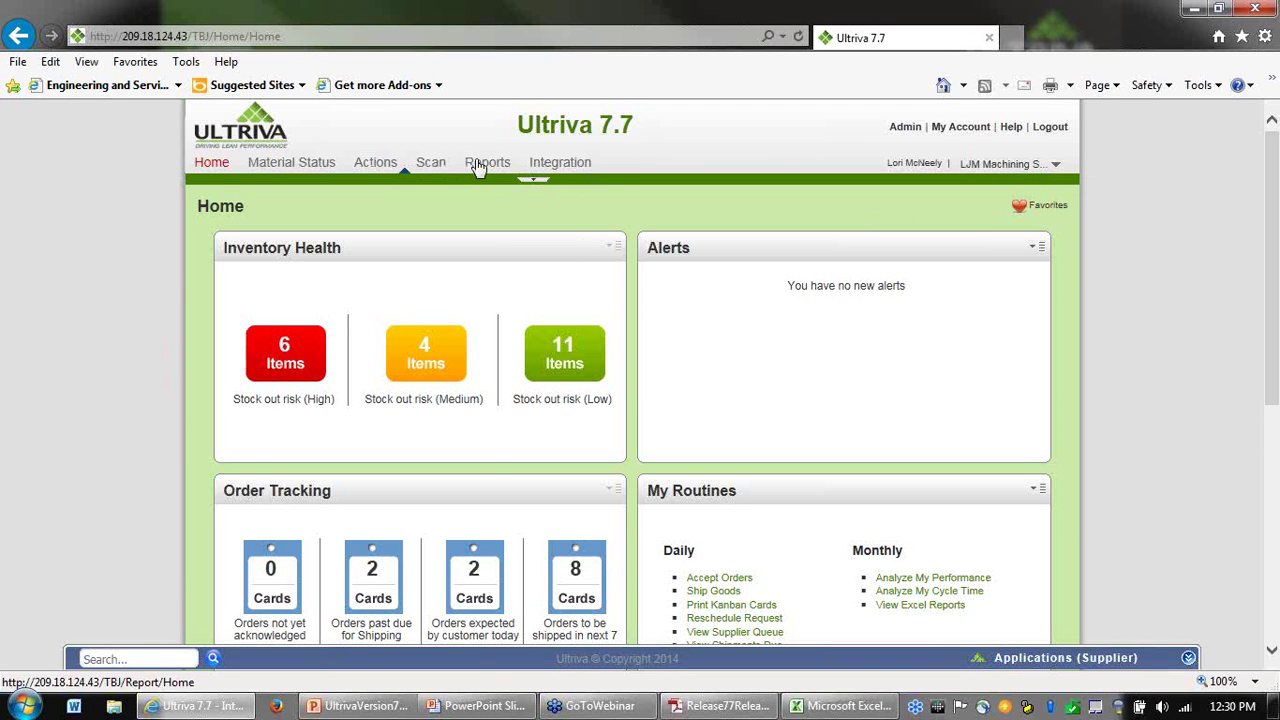
pyautogui.click(575, 570)
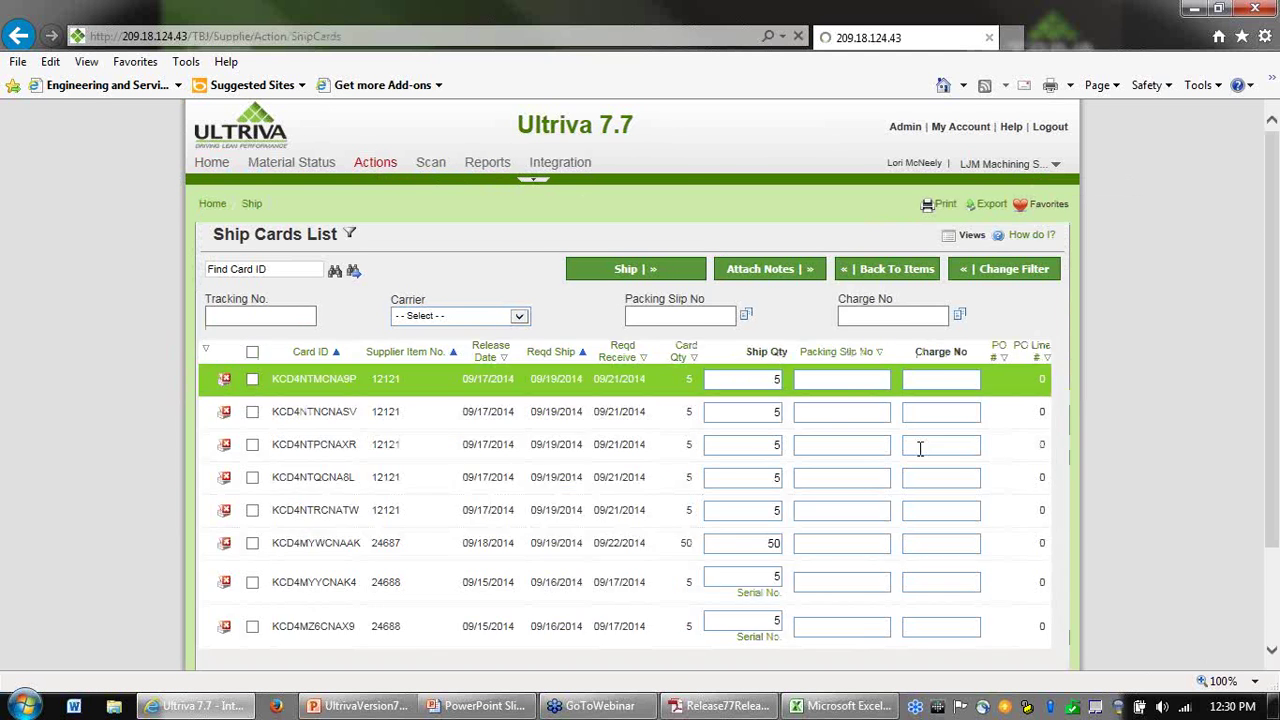
# View the serial number entry form for card KCD4MYYCNAK4 of item 24688 and cancel it without adding serial numbers
pyautogui.scroll(-1, 964, 484)
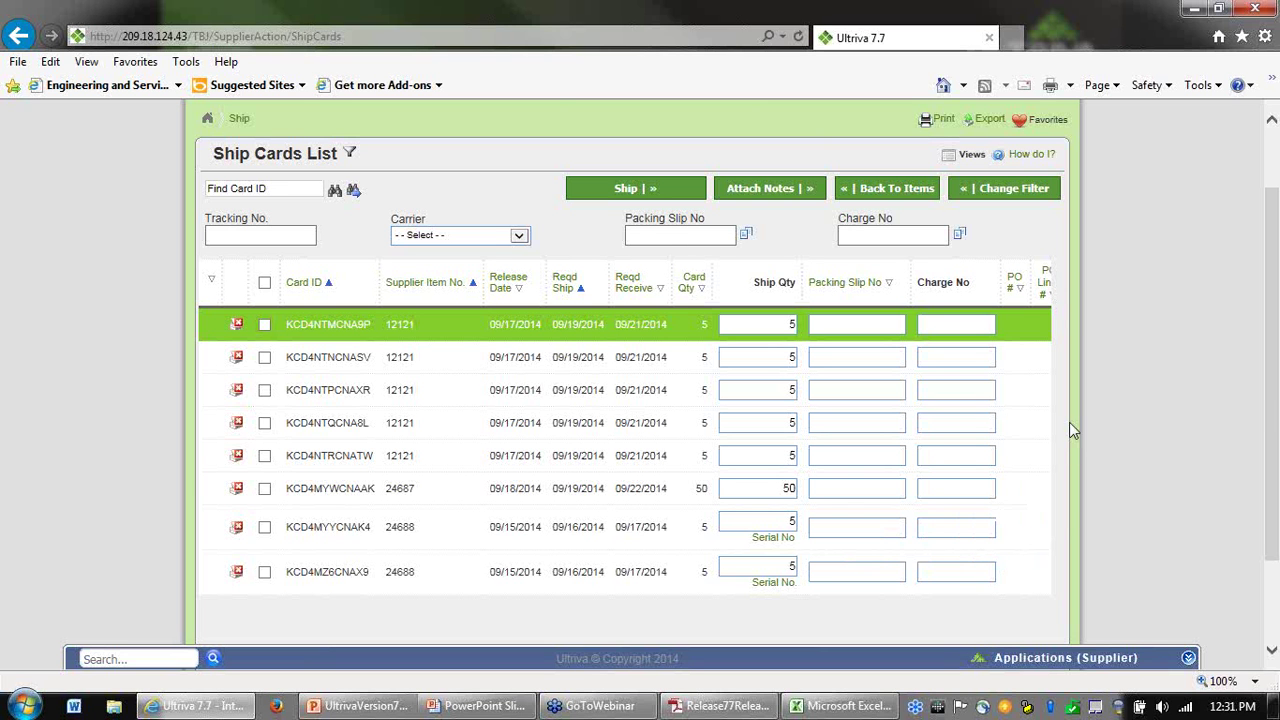
pyautogui.moveTo(1270, 397); pyautogui.dragTo(1276, 455)
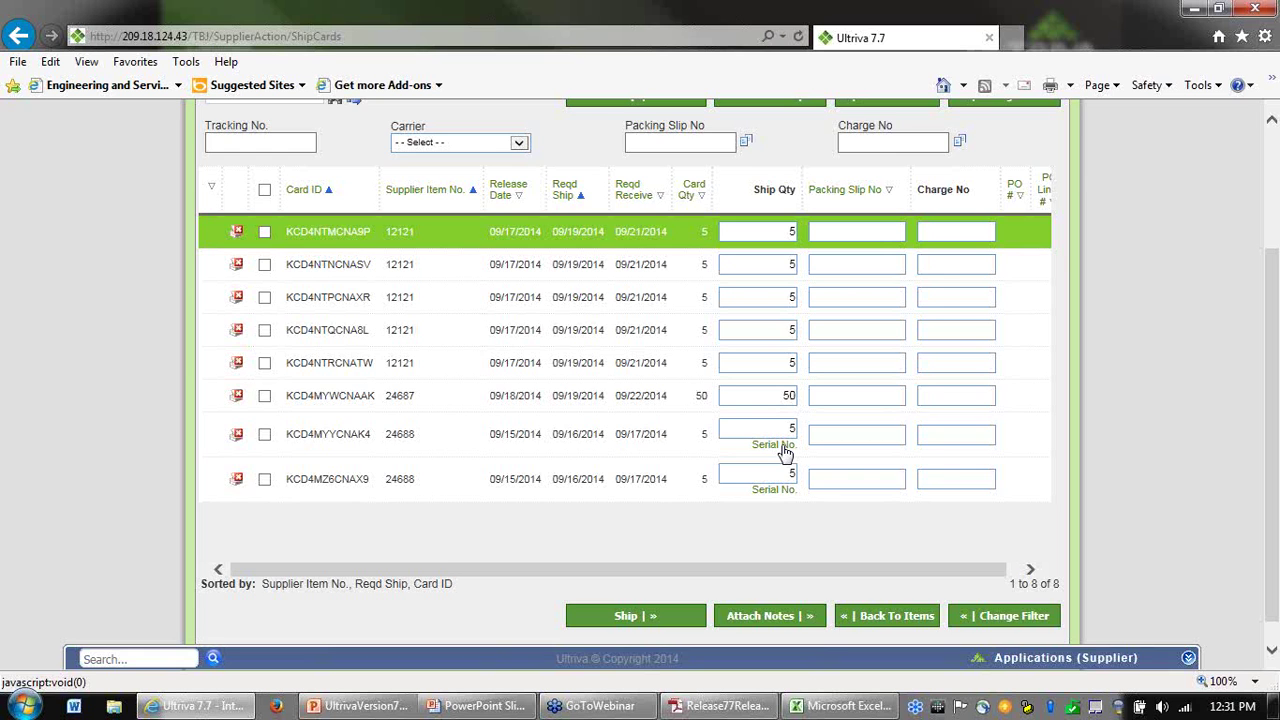
pyautogui.click(783, 449)
pyautogui.click(595, 466)
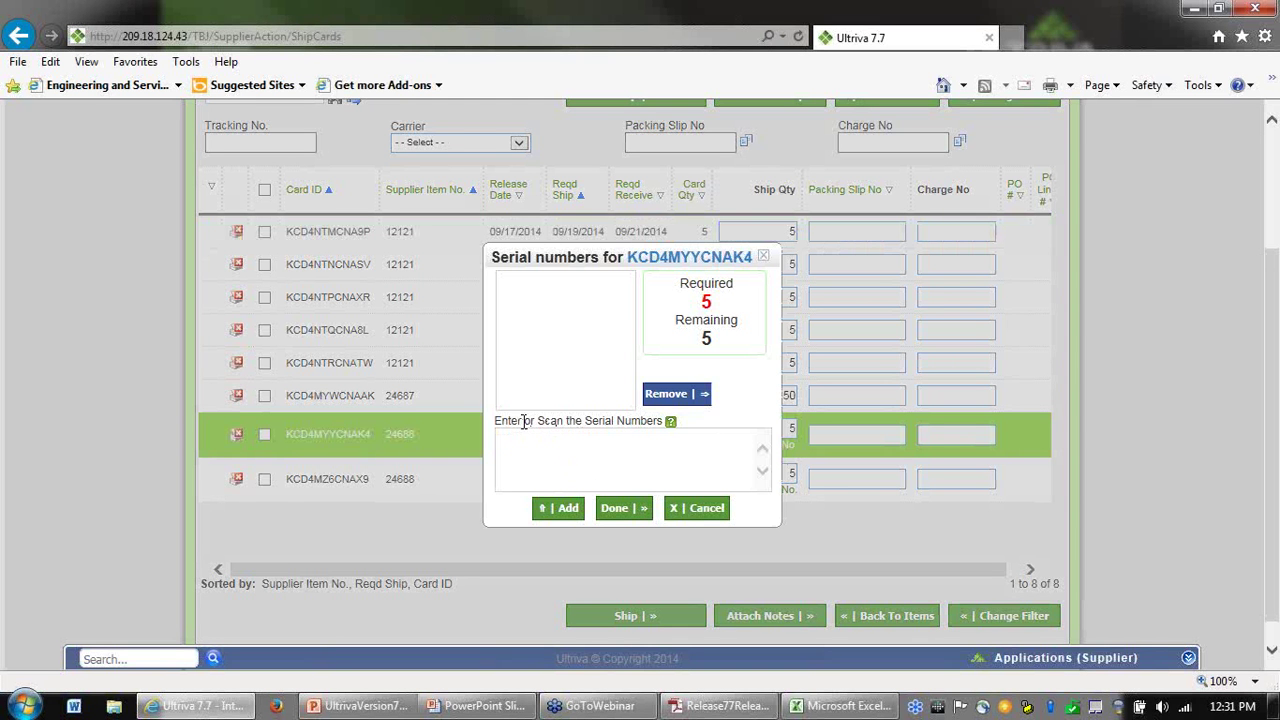
pyautogui.moveTo(523, 422); pyautogui.dragTo(572, 421)
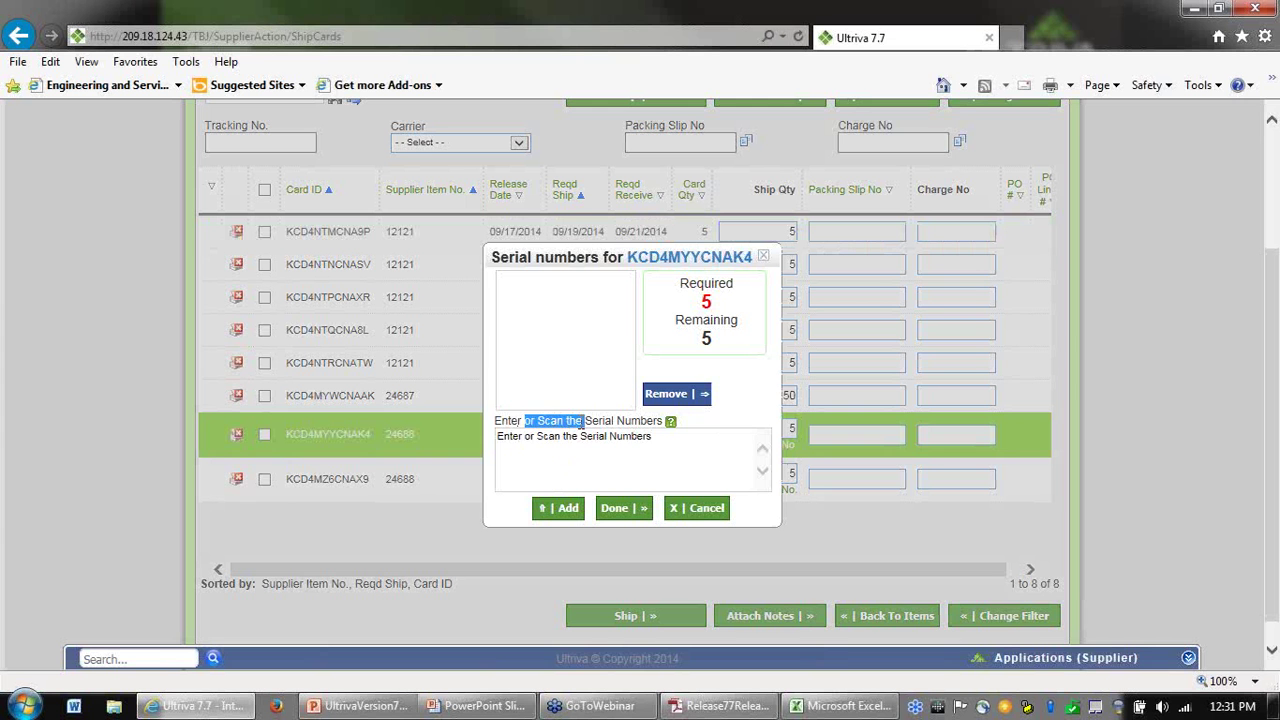
pyautogui.click(570, 421)
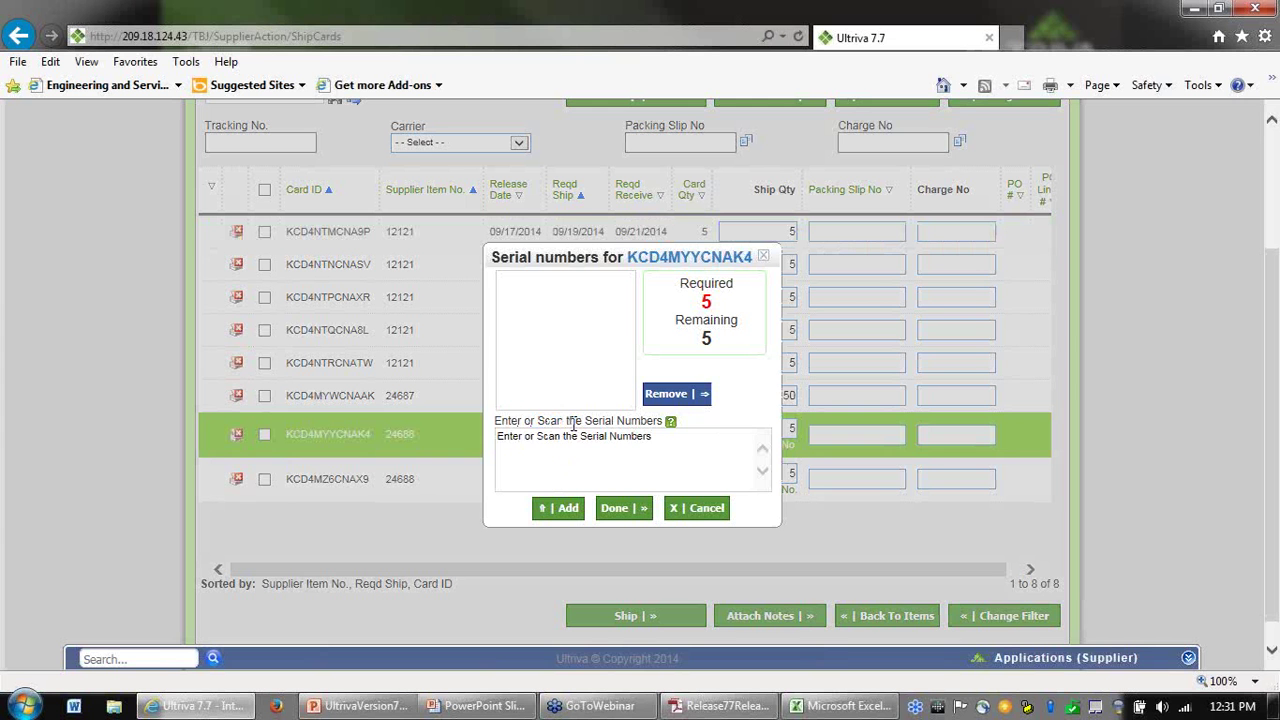
pyautogui.click(678, 450)
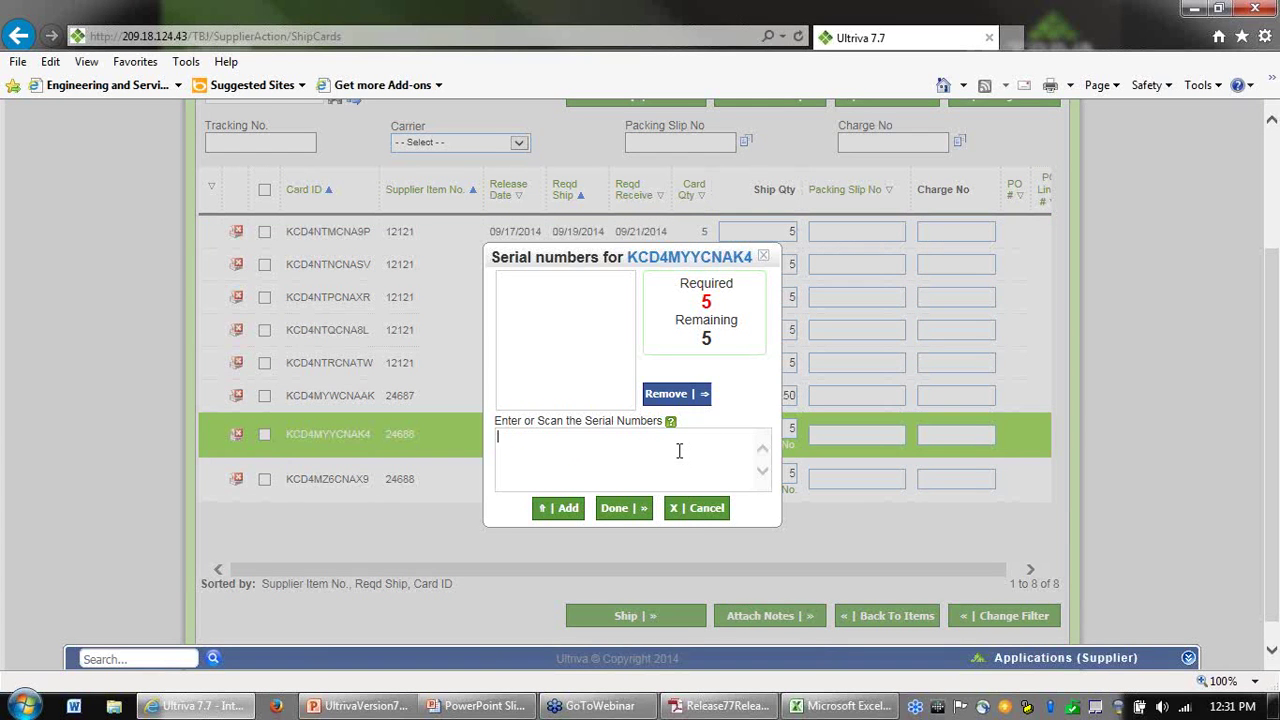
pyautogui.click(693, 514)
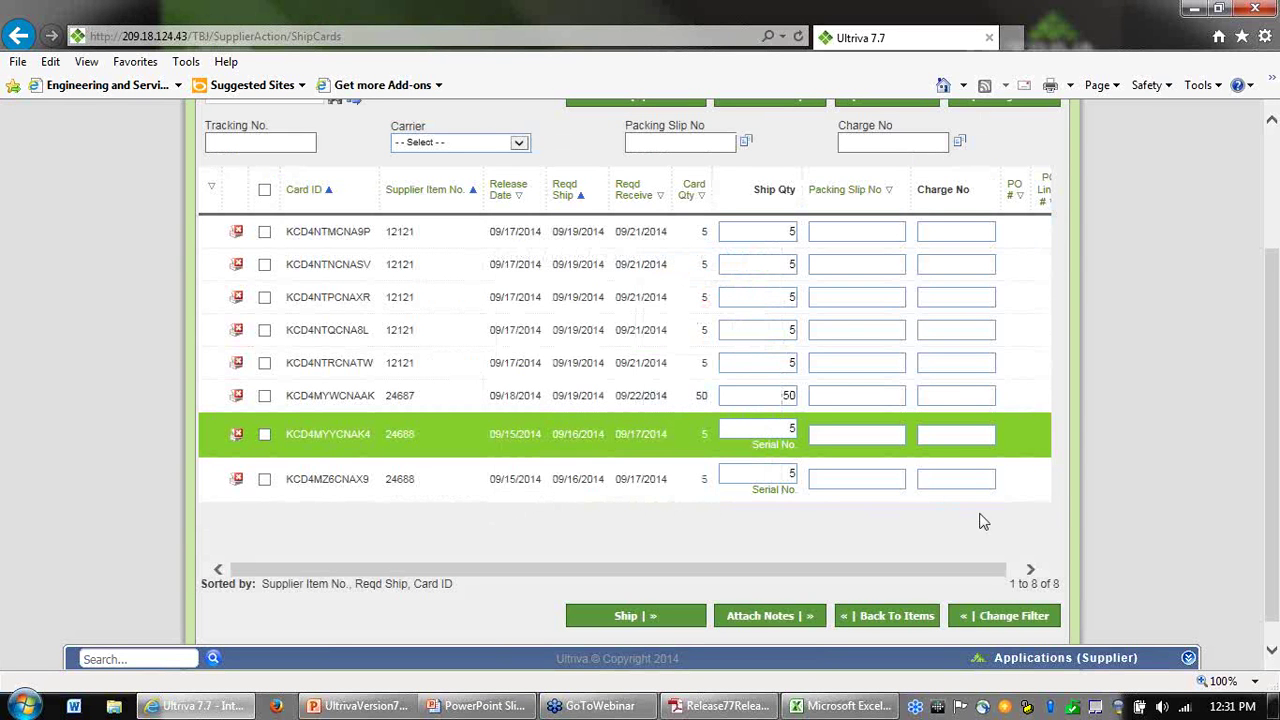
# Highlight card KCD4MYWCNAAK and dismiss the Windows performance prompt by keeping the current color scheme and not showing the message again
pyautogui.click(500, 398)
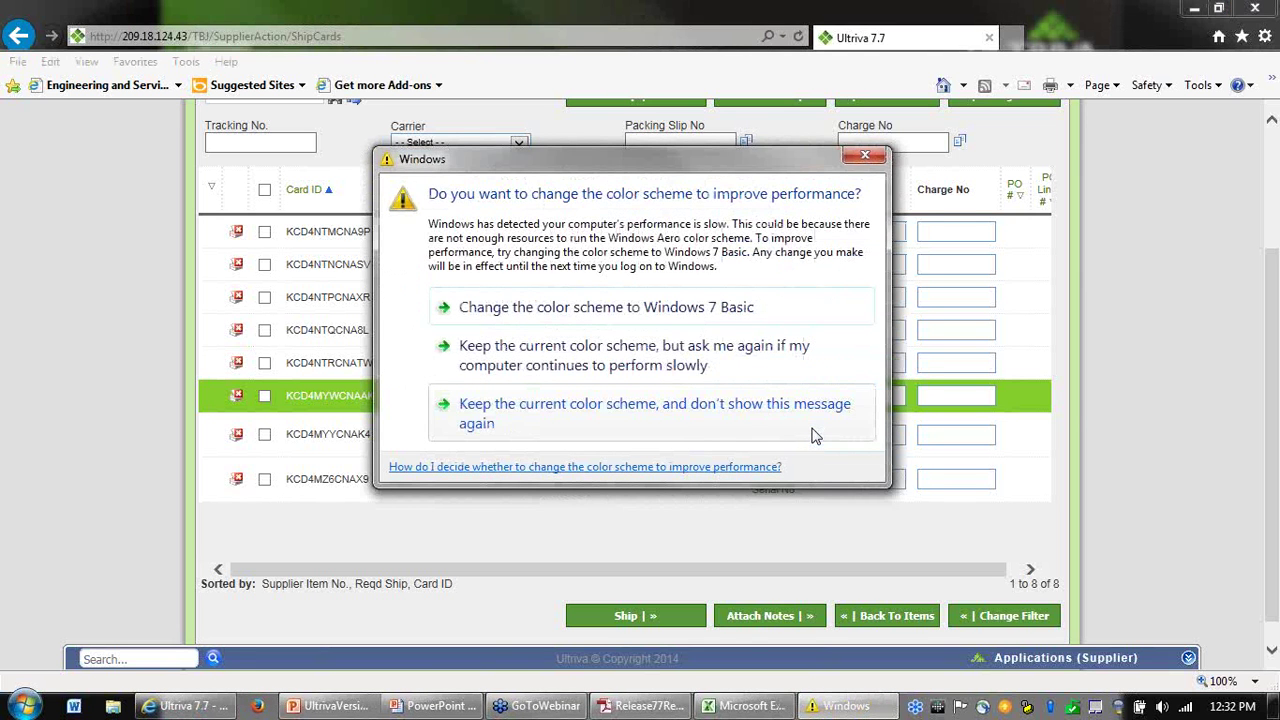
pyautogui.click(795, 425)
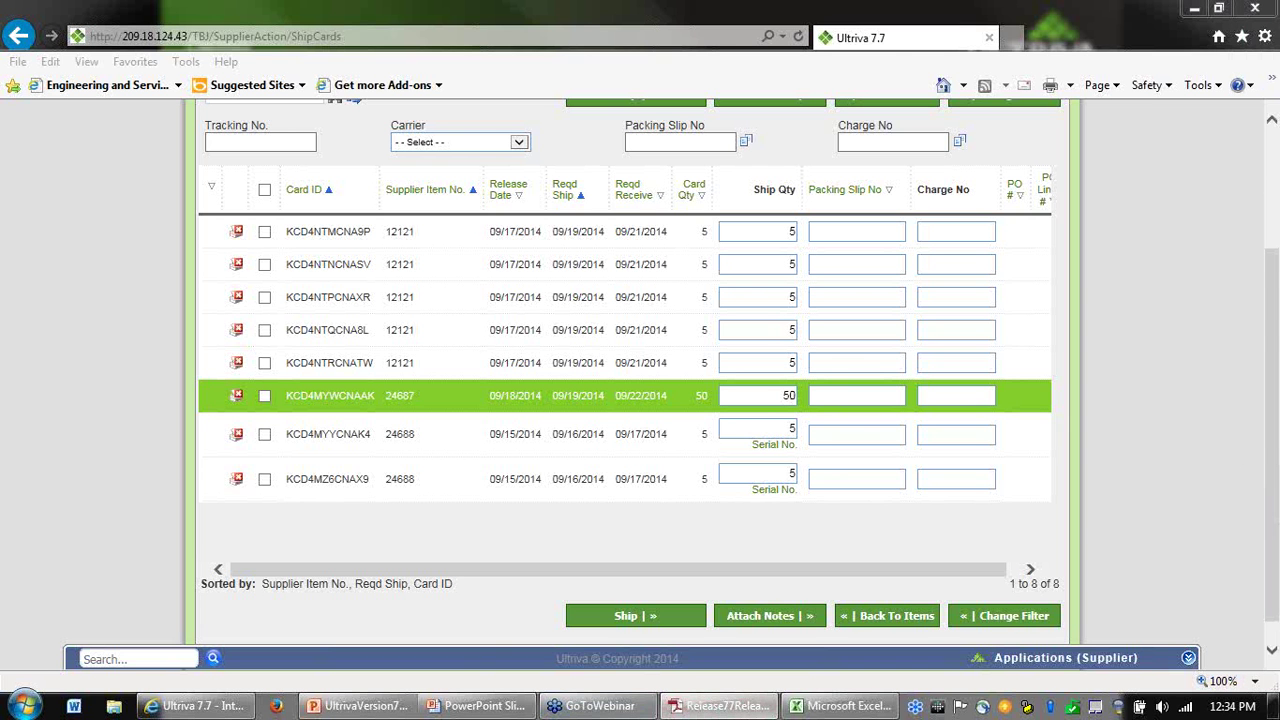
# Switch to Release77ReleaseNotes.pdf in Adobe Reader and review the table of contents and the numbered list of 7.7 features
pyautogui.click(718, 706)
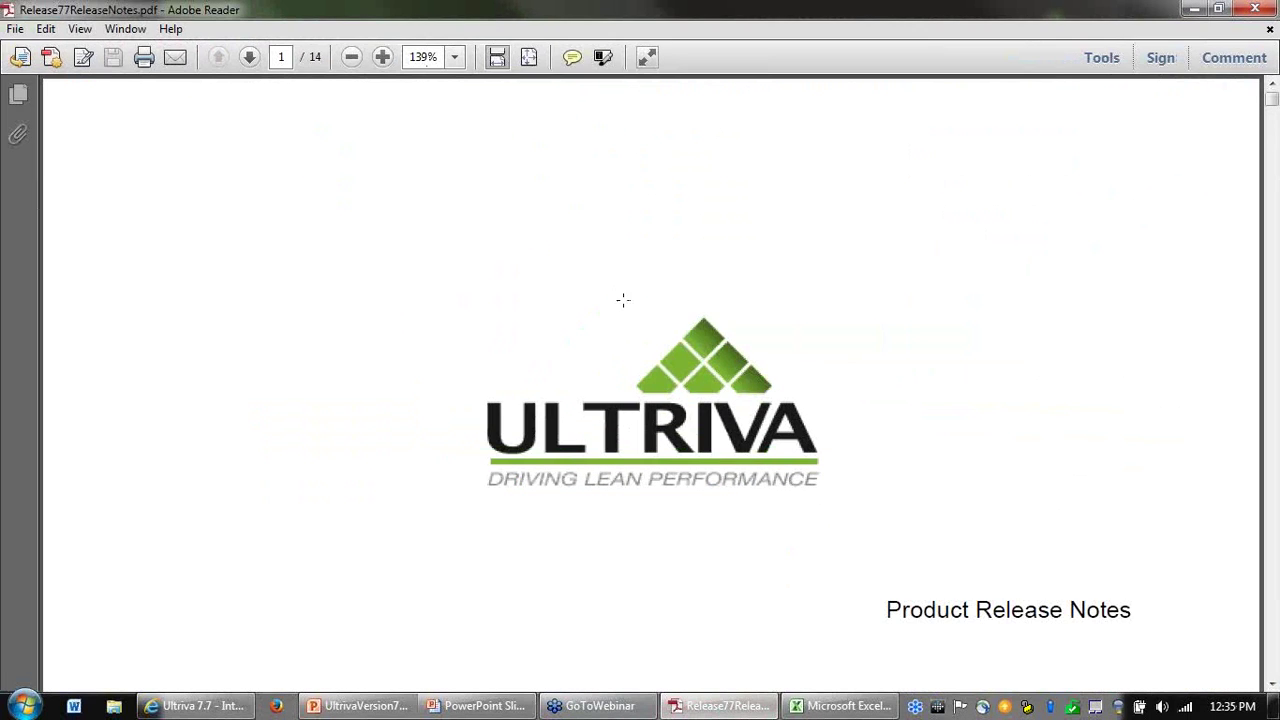
pyautogui.scroll(-15, 760, 380)
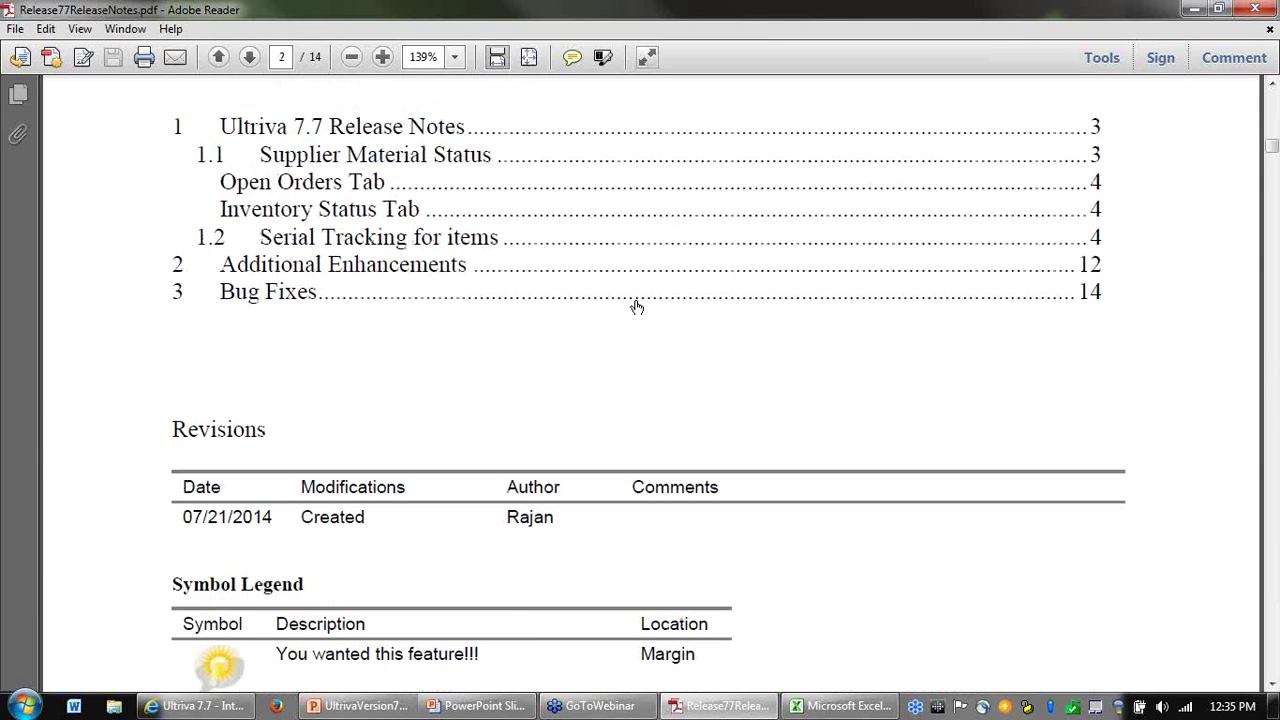
pyautogui.scroll(2, 636, 308)
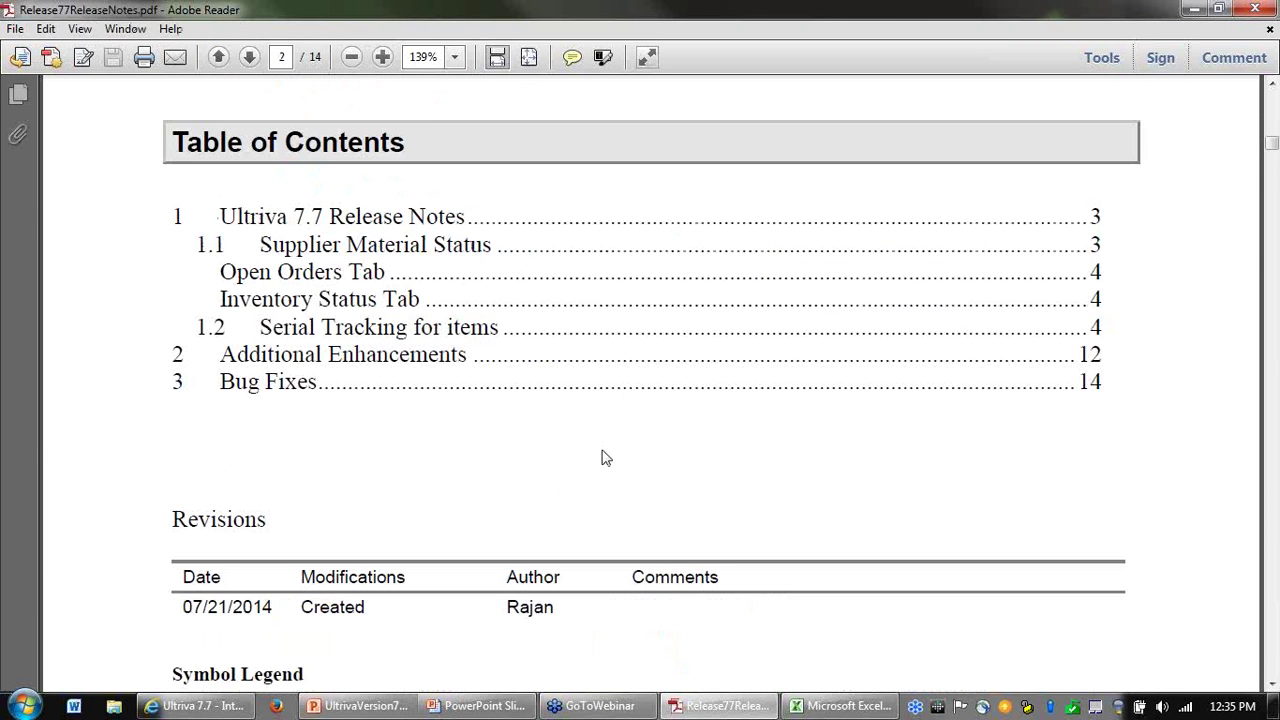
pyautogui.scroll(-7, 702, 481)
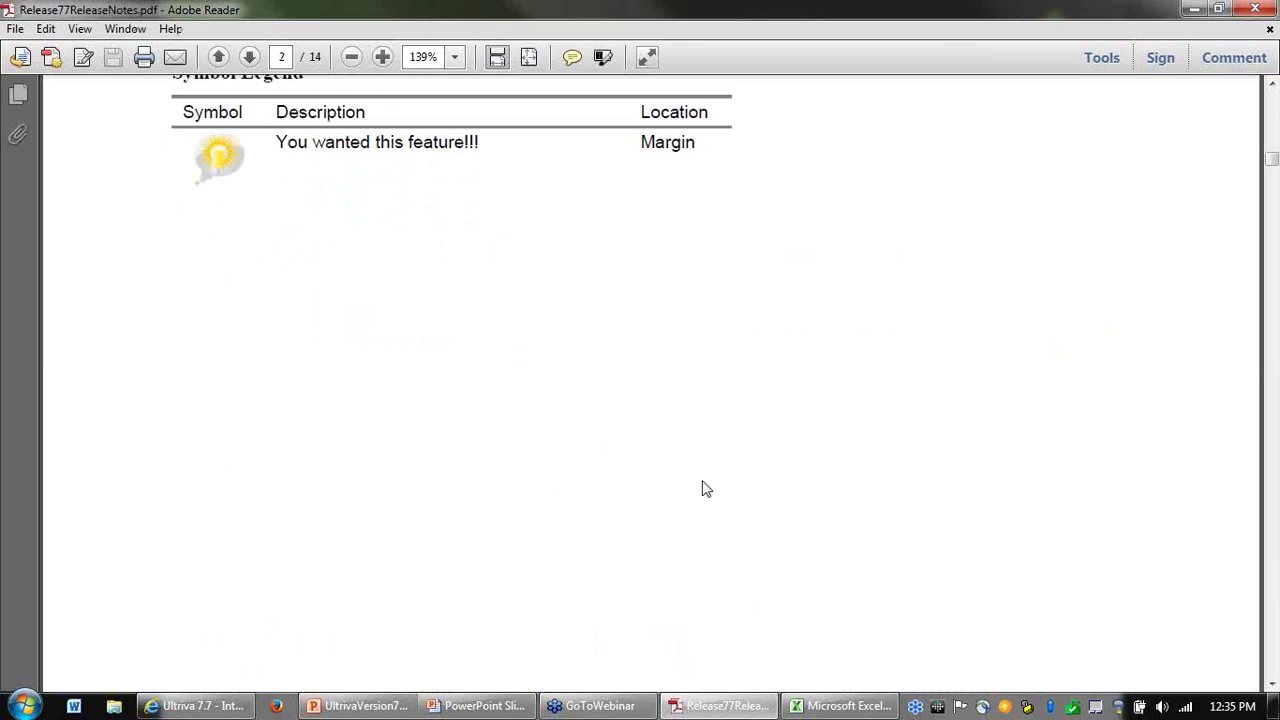
pyautogui.scroll(-12, 703, 487)
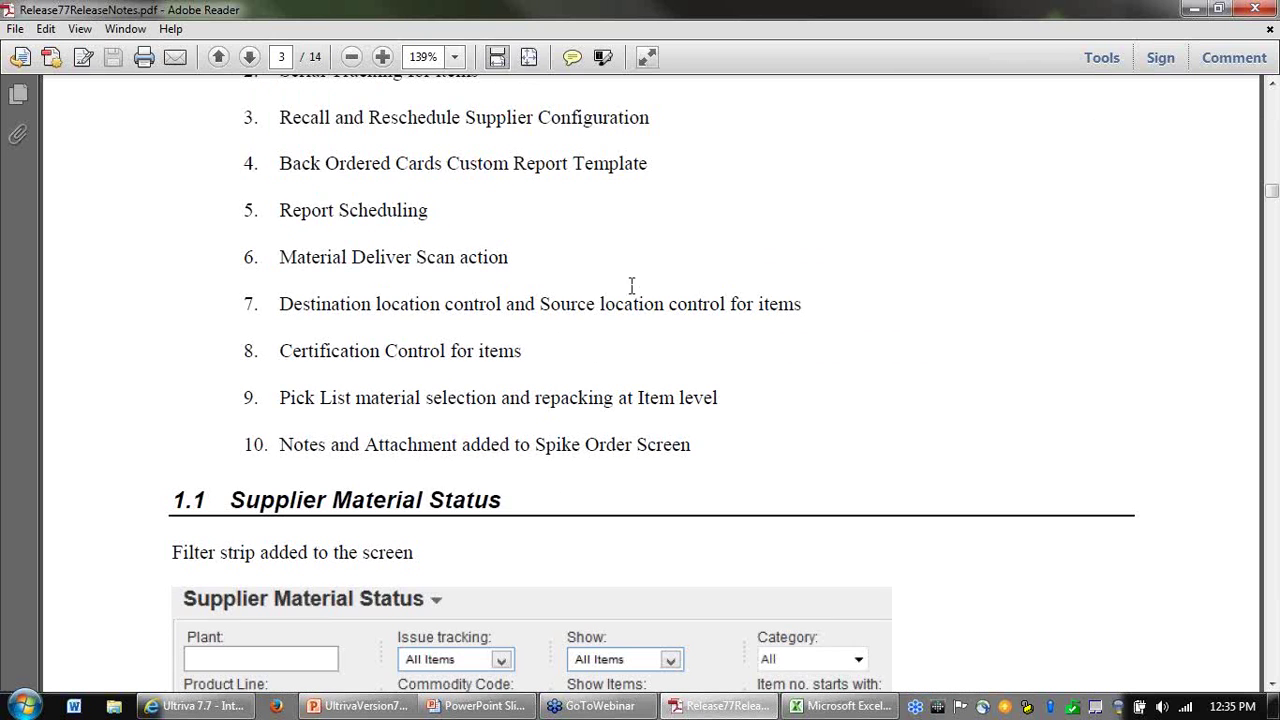
# Look through the detailed feature sections of the release notes, including Report Scheduling, supplier item settings and Spike Order Entry notes
pyautogui.scroll(-15, 691, 429)
pyautogui.scroll(-20, 551, 426)
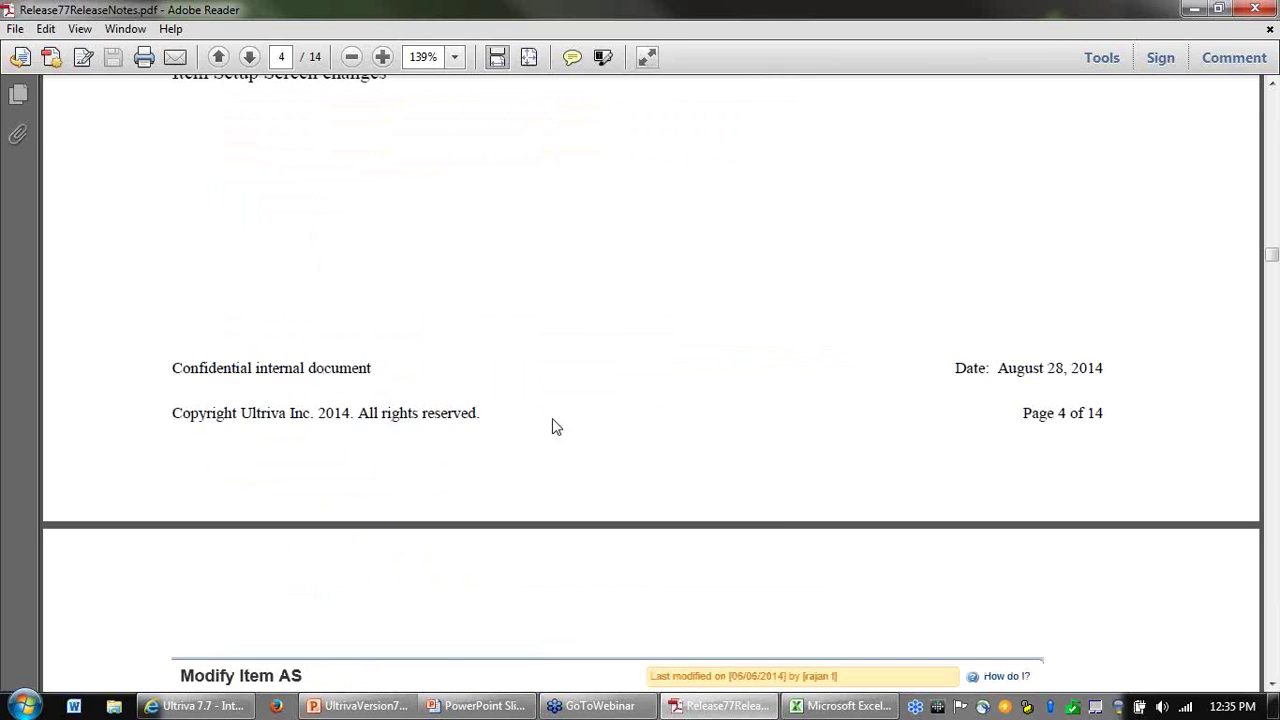
pyautogui.scroll(-20, 534, 424)
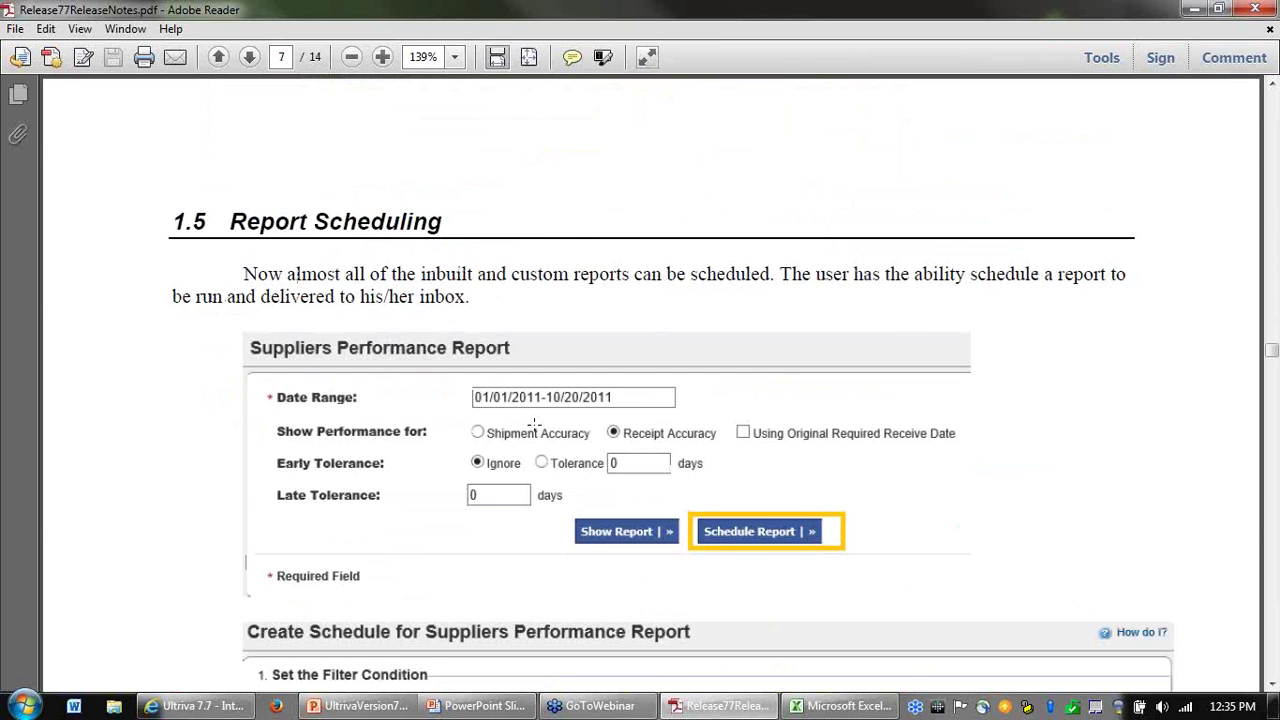
pyautogui.scroll(-20, 529, 430)
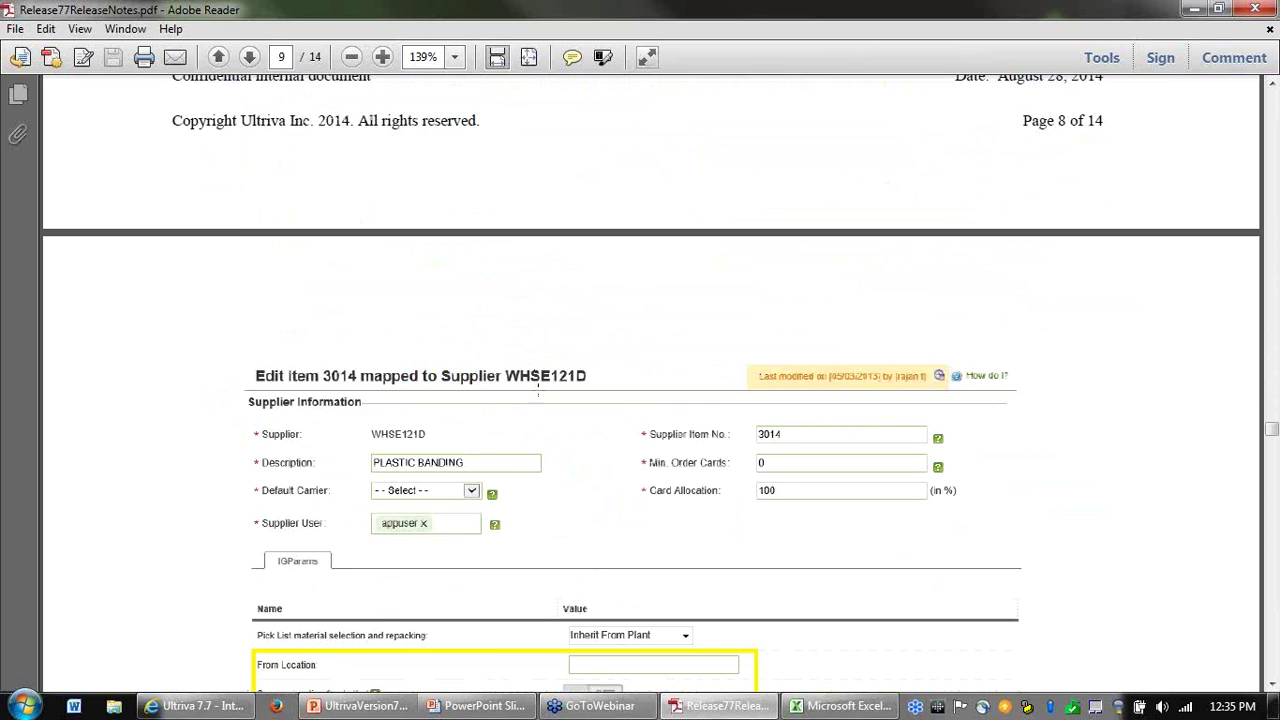
pyautogui.scroll(-15, 548, 430)
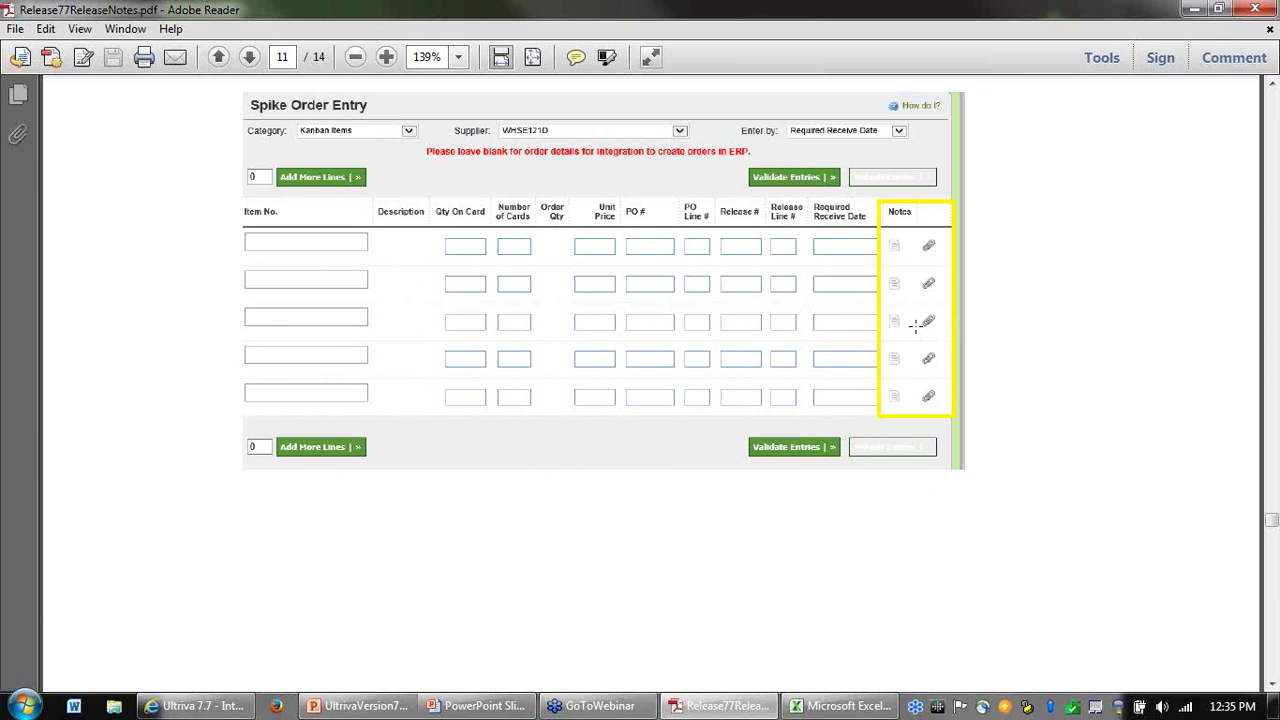
# Examine the Additional Enhancements section on page 12 of the release notes, then close the document
pyautogui.scroll(-15, 831, 500)
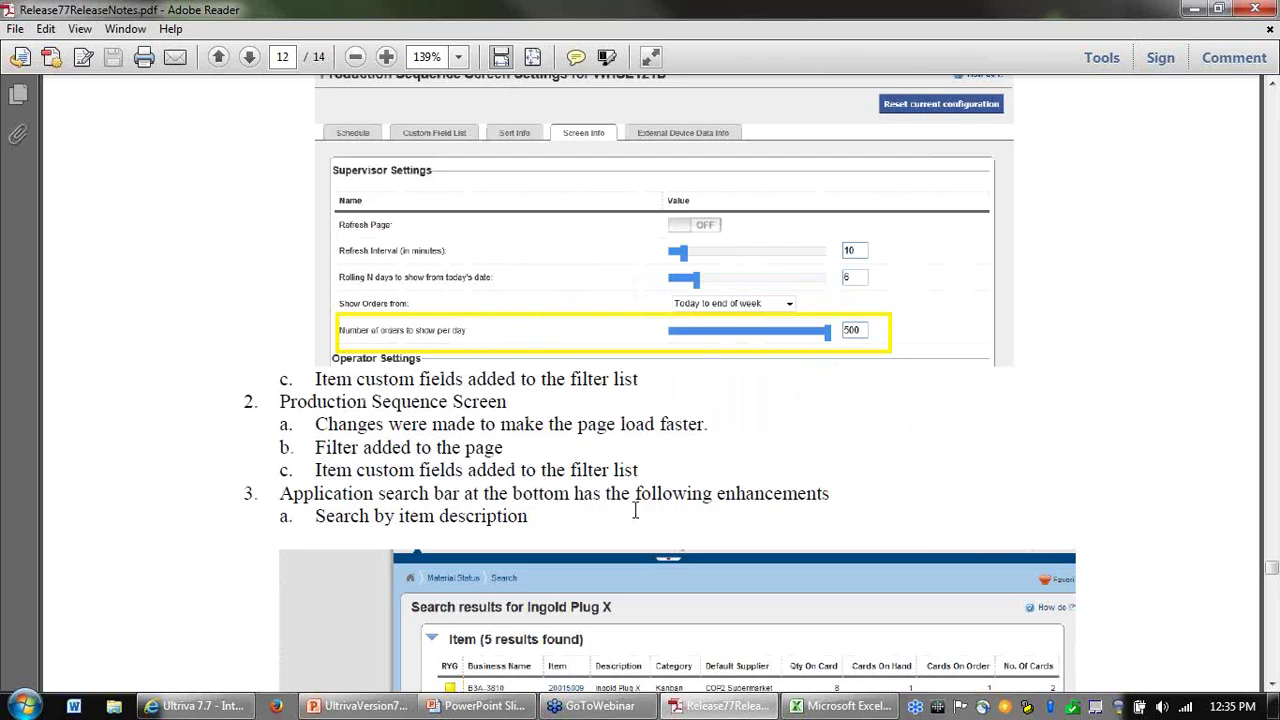
pyautogui.scroll(4, 634, 511)
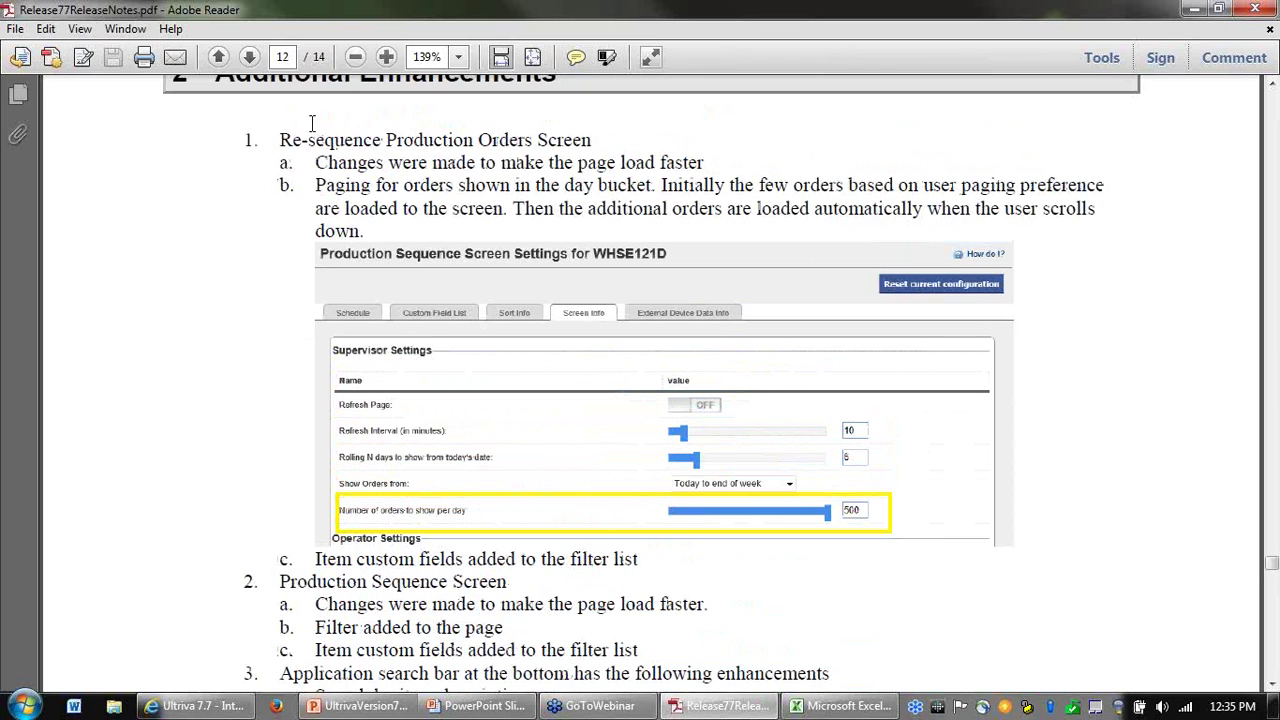
pyautogui.scroll(1, 814, 374)
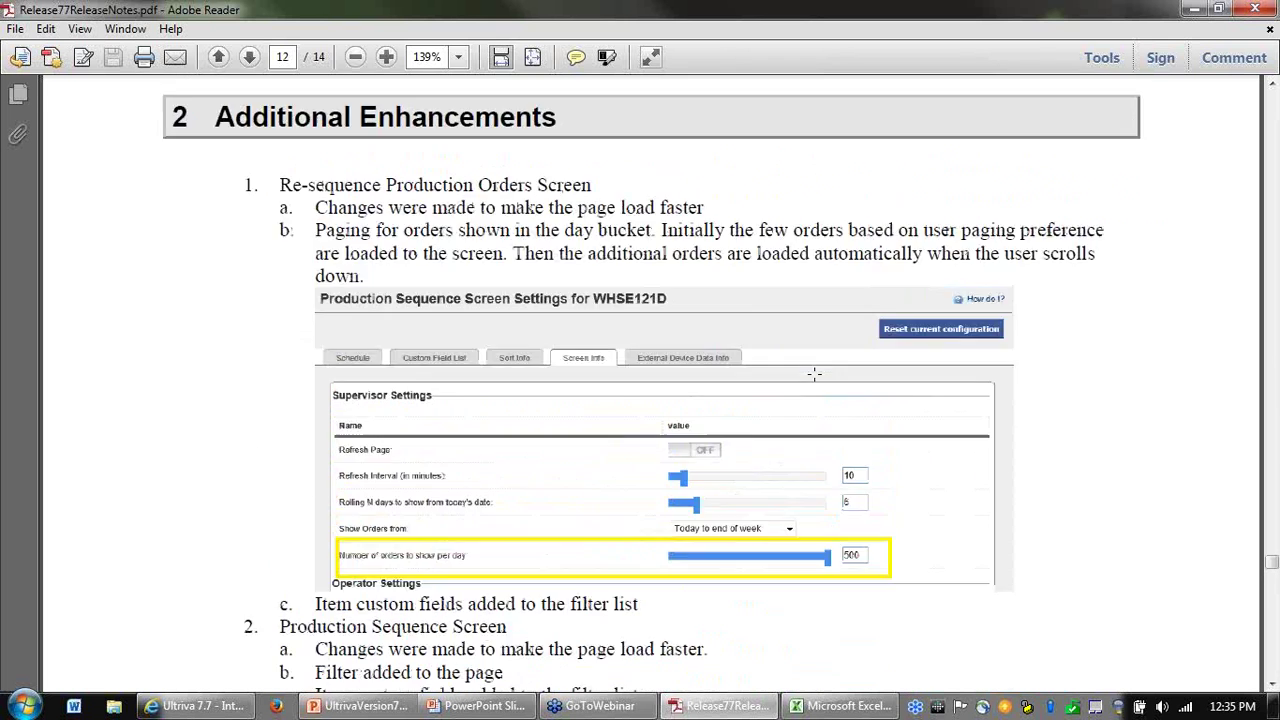
pyautogui.scroll(3, 814, 374)
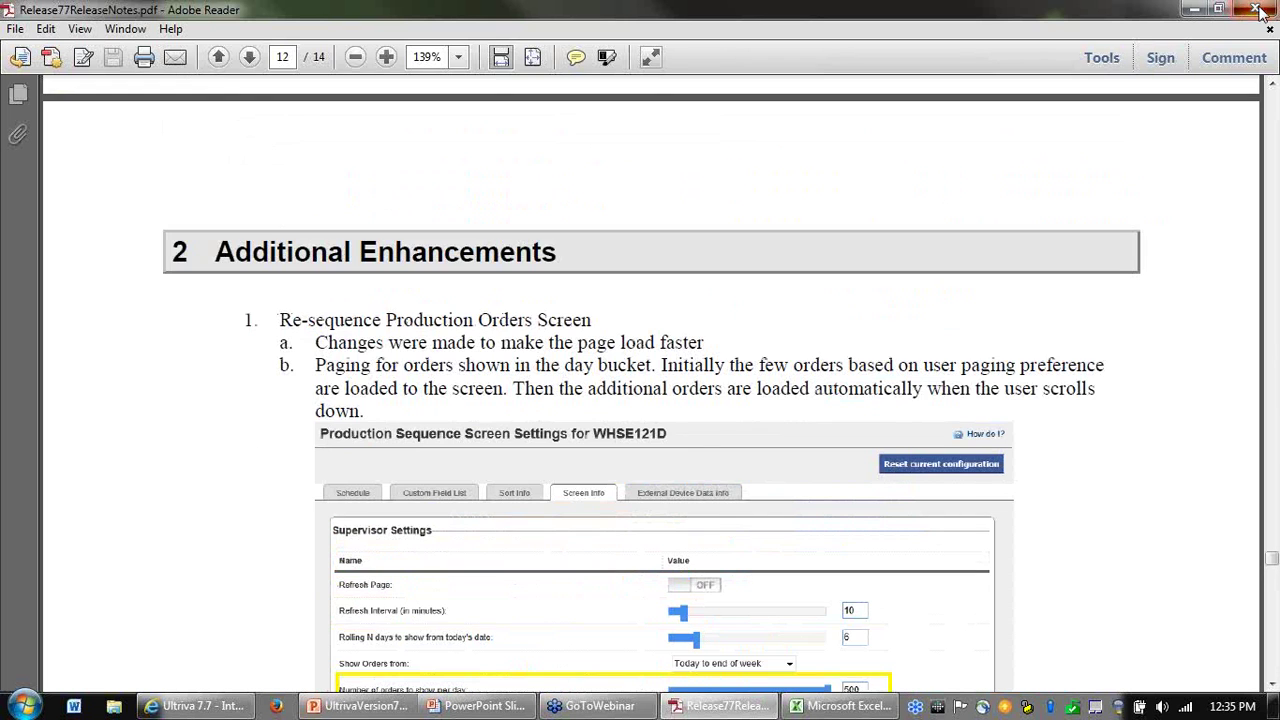
pyautogui.click(1260, 12)
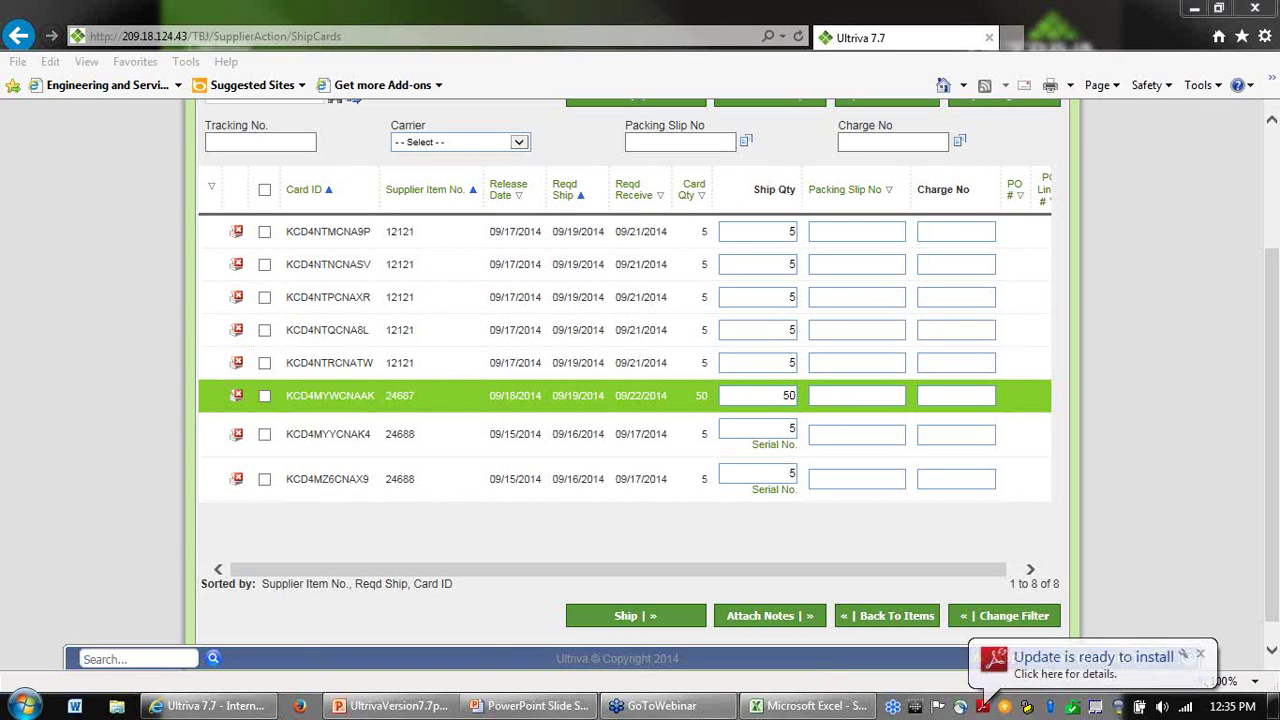